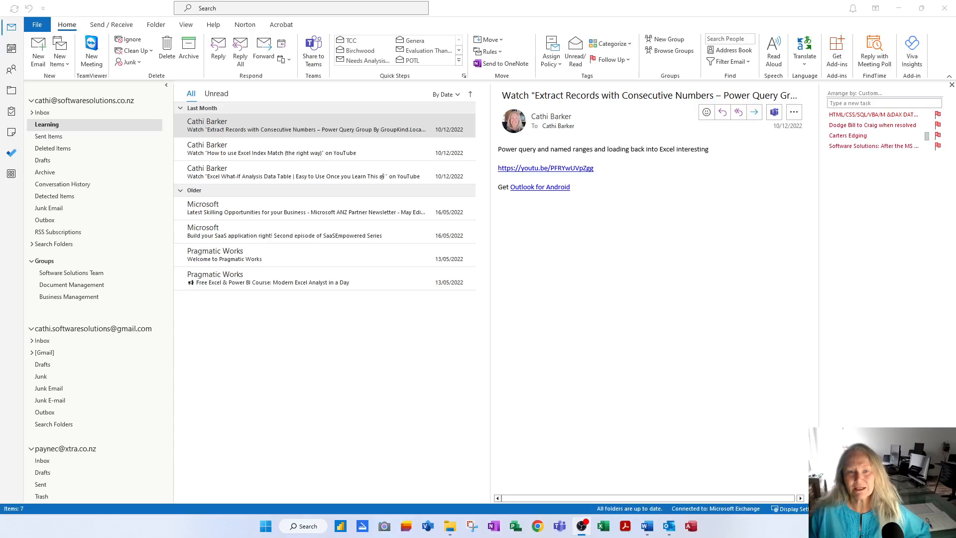
# Start a new email message and place the cursor in the body above the signature.
pyautogui.click(38, 53)
pyautogui.click(38, 53)
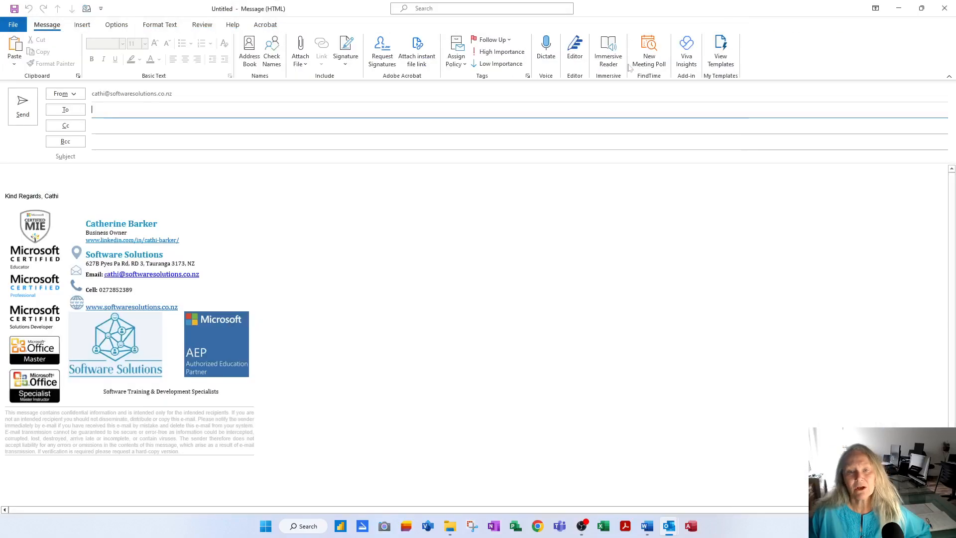
pyautogui.click(74, 178)
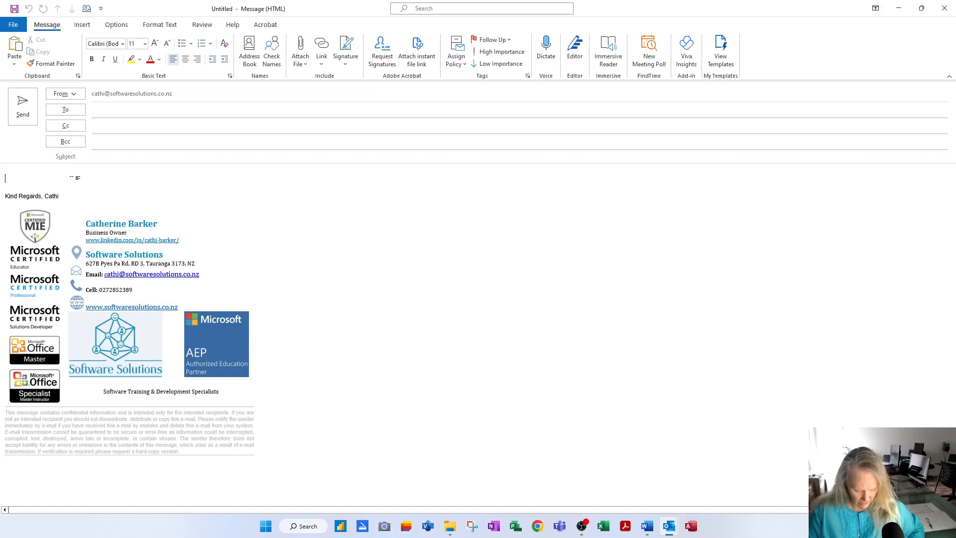
# Insert the saved "faq" text block above the signature and look through the Frequently Asked Questions content.
pyautogui.write('faq')
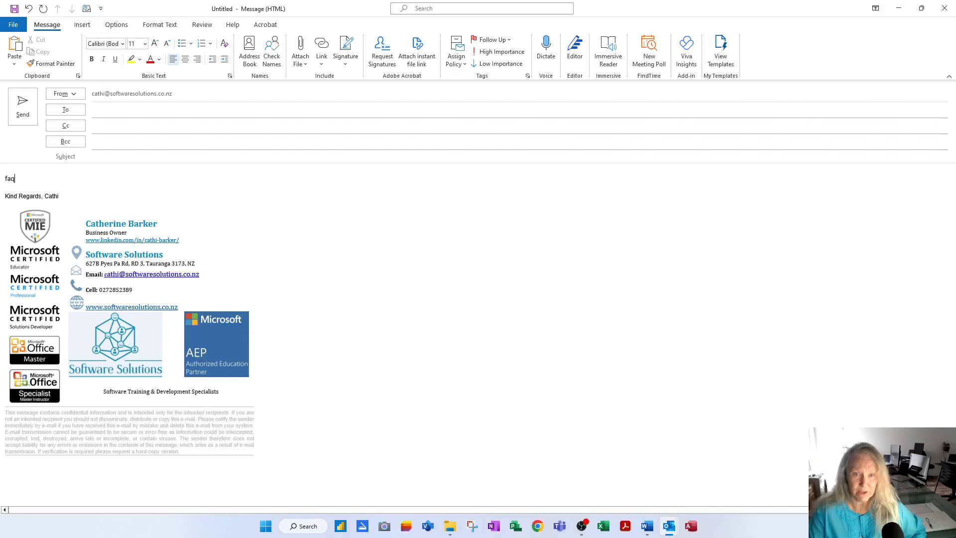
pyautogui.press('F3')
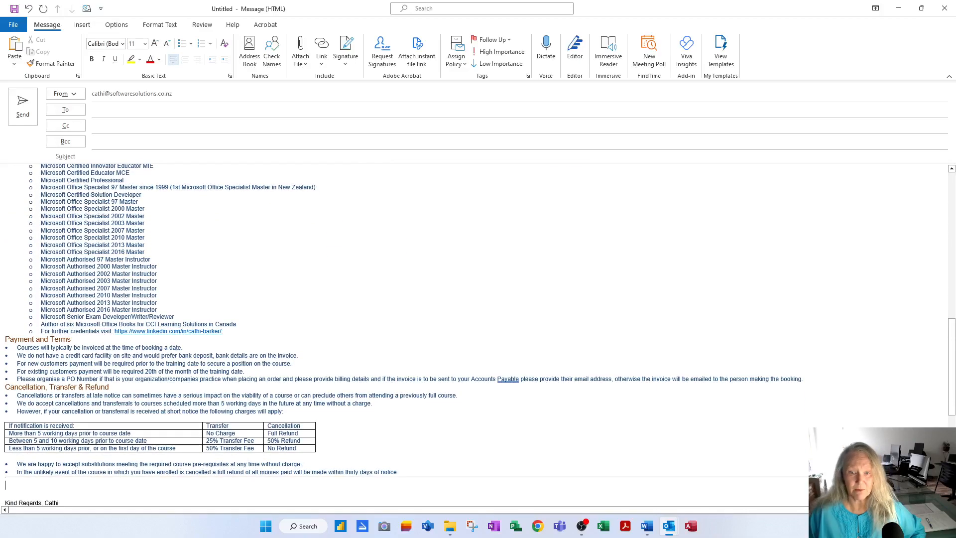
pyautogui.scroll(8, 478, 336)
pyautogui.scroll(10, 478, 336)
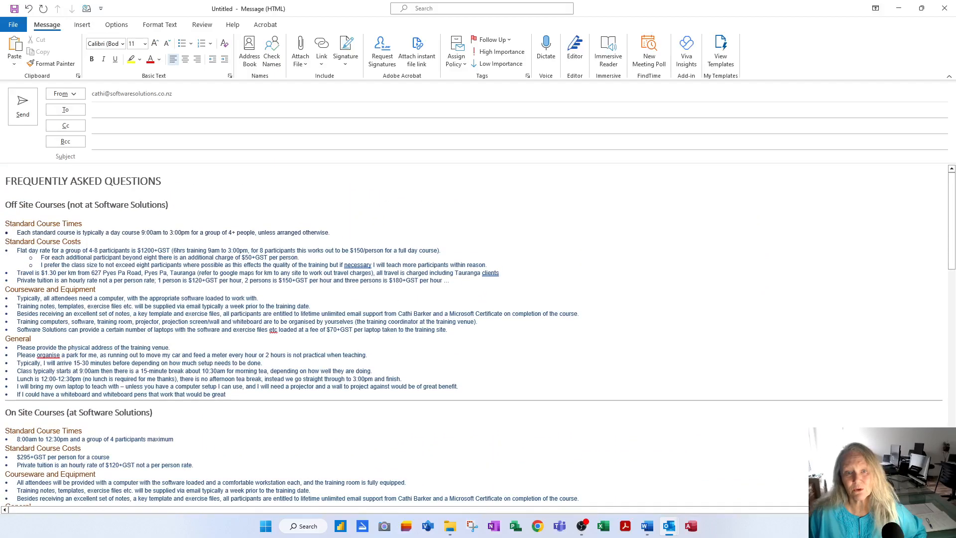
pyautogui.scroll(-20, 478, 336)
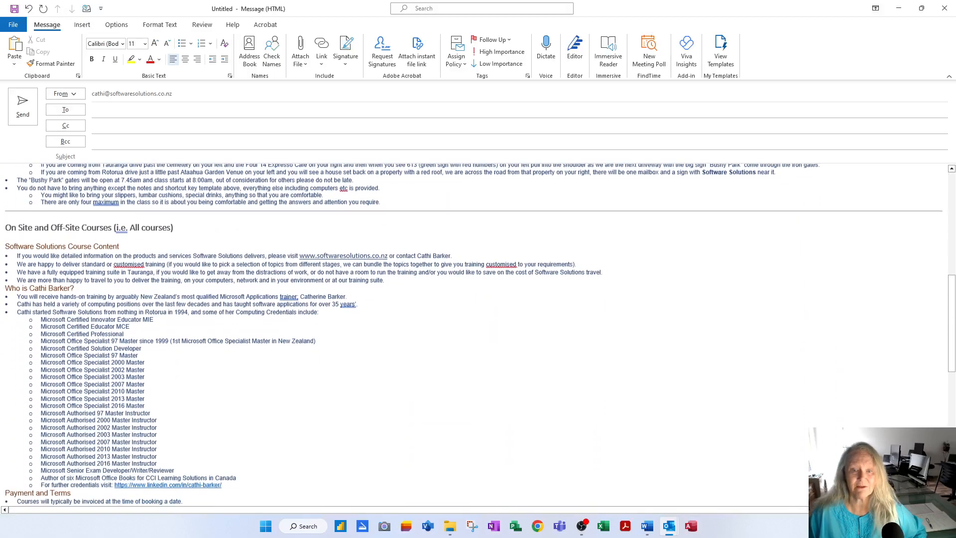
pyautogui.scroll(-6, 478, 336)
pyautogui.scroll(13, 478, 336)
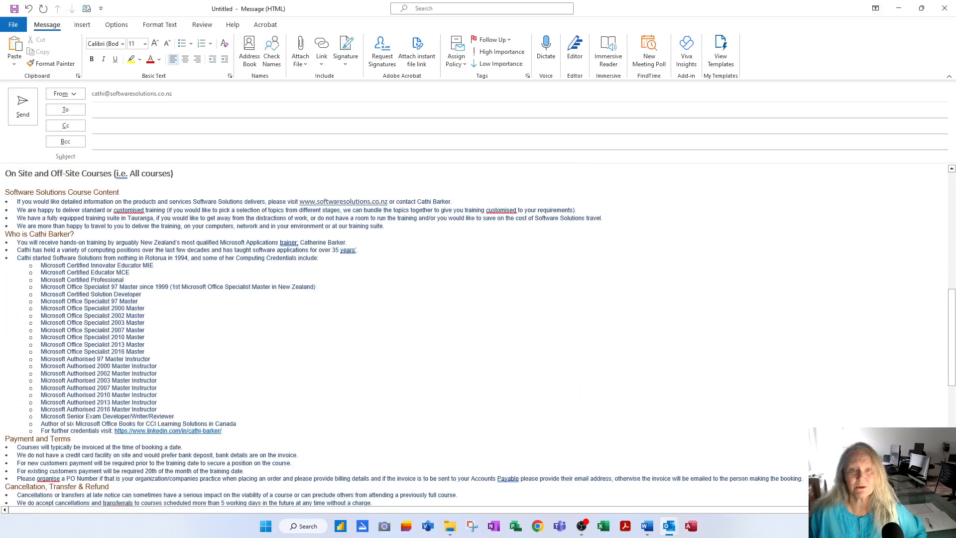
pyautogui.scroll(8, 478, 336)
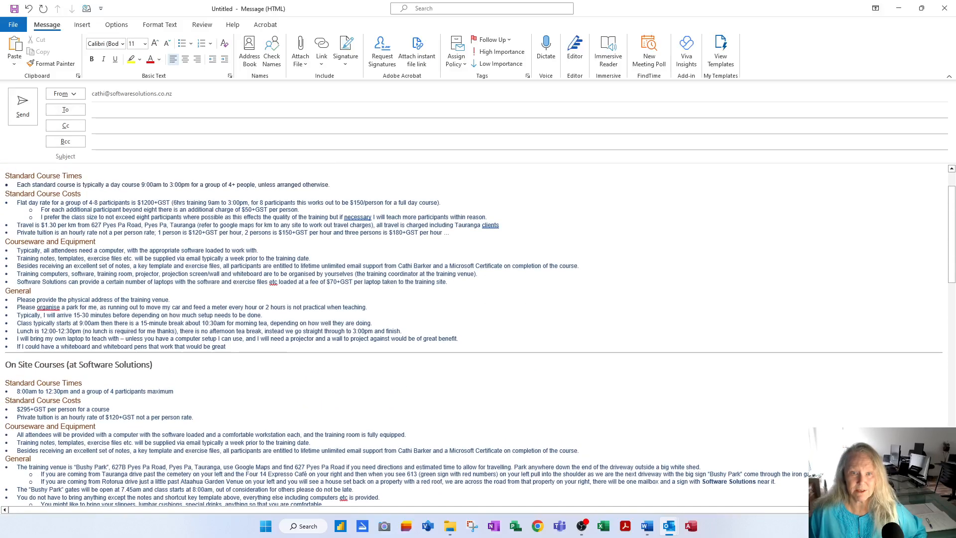
# Undo the insertion of the FAQ block and delete its shortcut word "faq" from the message body.
pyautogui.click(29, 8)
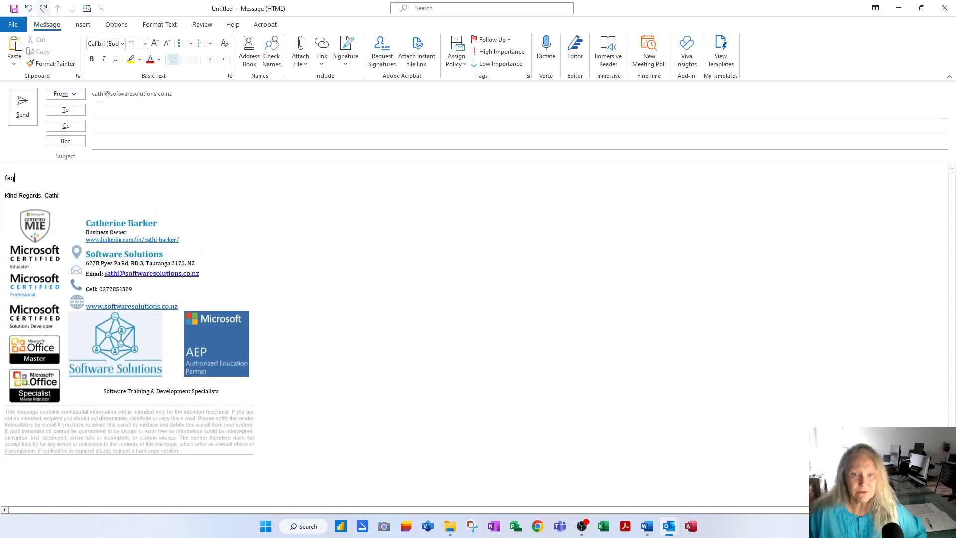
pyautogui.press('BackSpace')
pyautogui.press('BackSpace')
pyautogui.press('BackSpace')
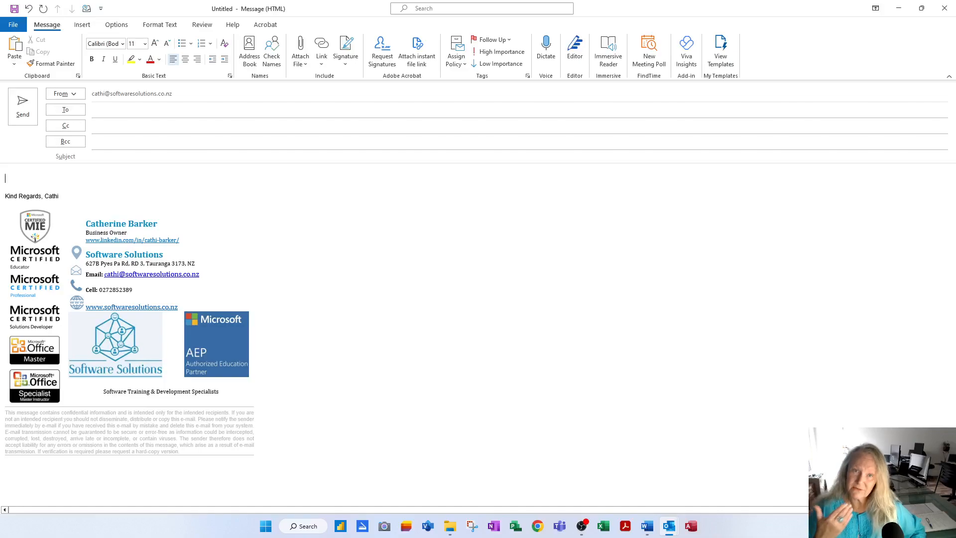
# Insert the saved "F2freg" course booking confirmation block above the signature and look through it.
pyautogui.write('F2f')
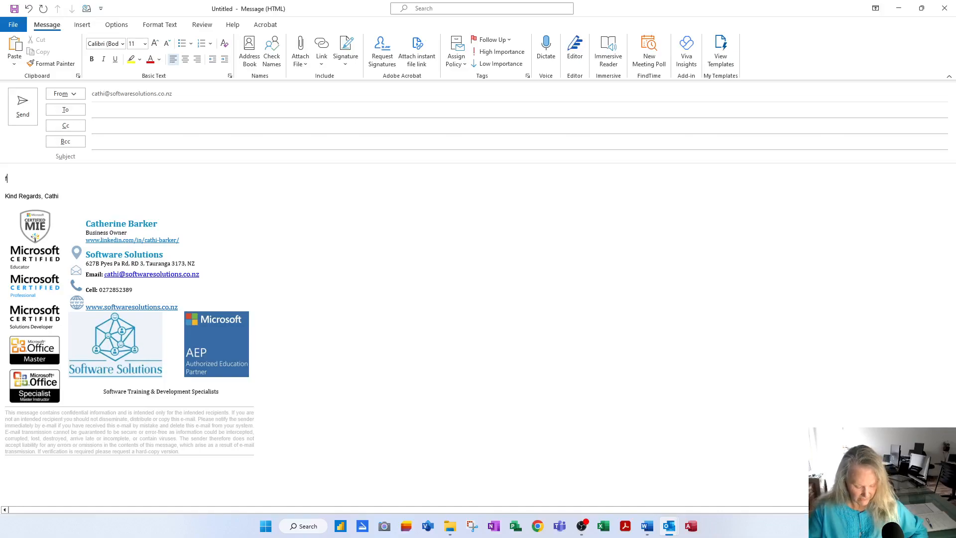
pyautogui.write('reg')
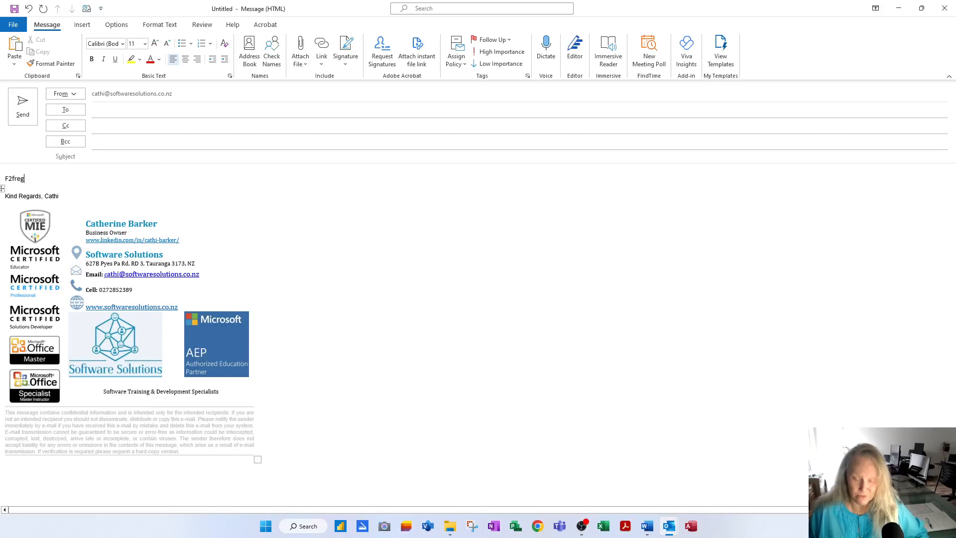
pyautogui.press('F3')
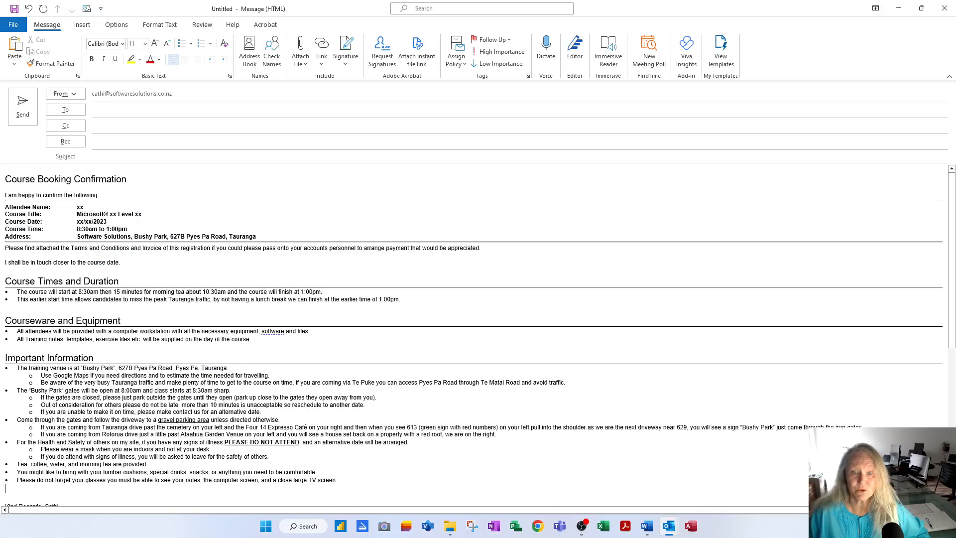
pyautogui.scroll(-4, 228, 326)
pyautogui.scroll(4, 228, 326)
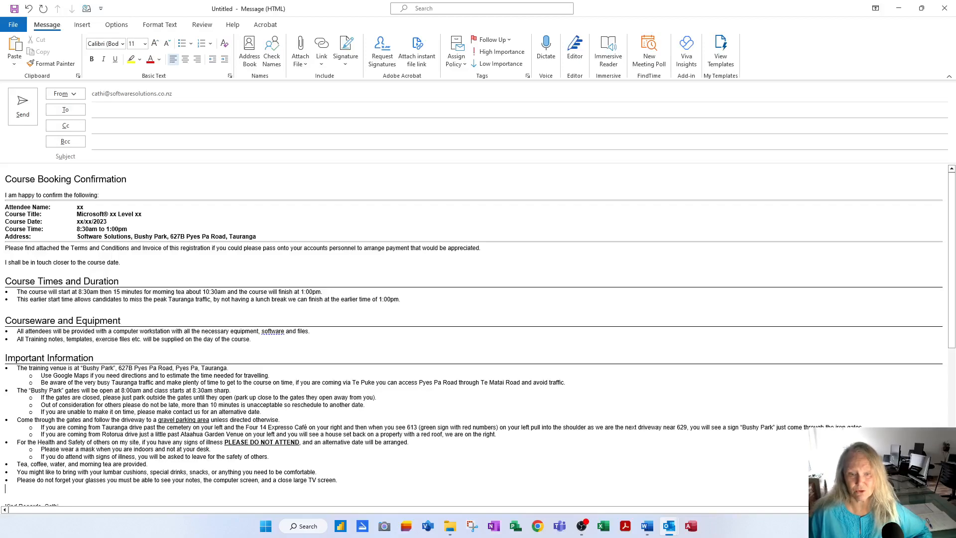
# Insert the saved "xl16s1bp" Excel Level One courseware block below the booking confirmation and review the combined message.
pyautogui.scroll(-5, 213, 425)
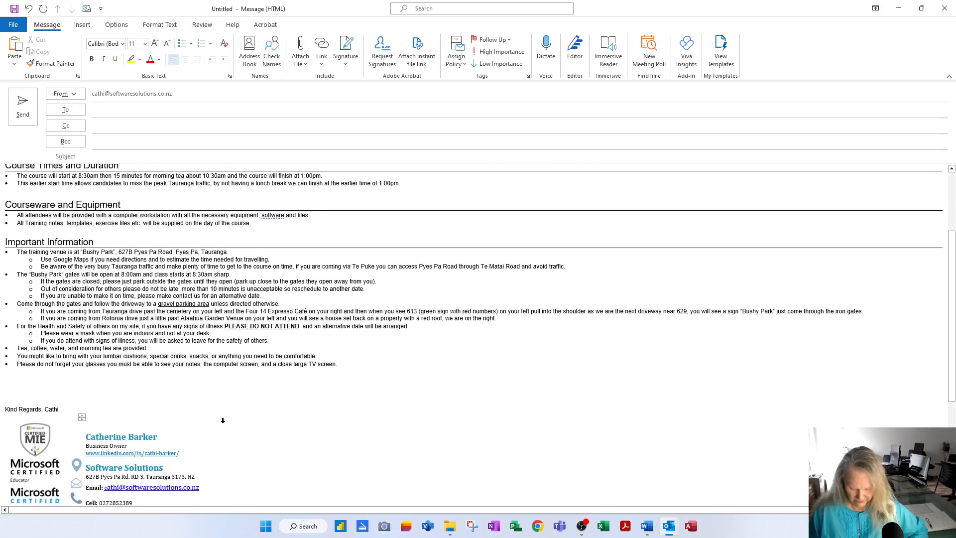
pyautogui.write('xl16s1')
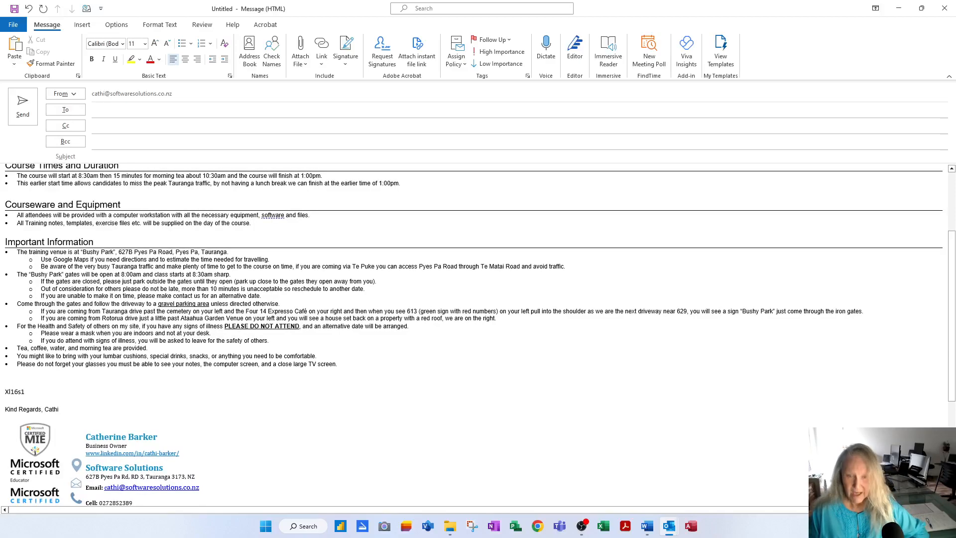
pyautogui.write('bp')
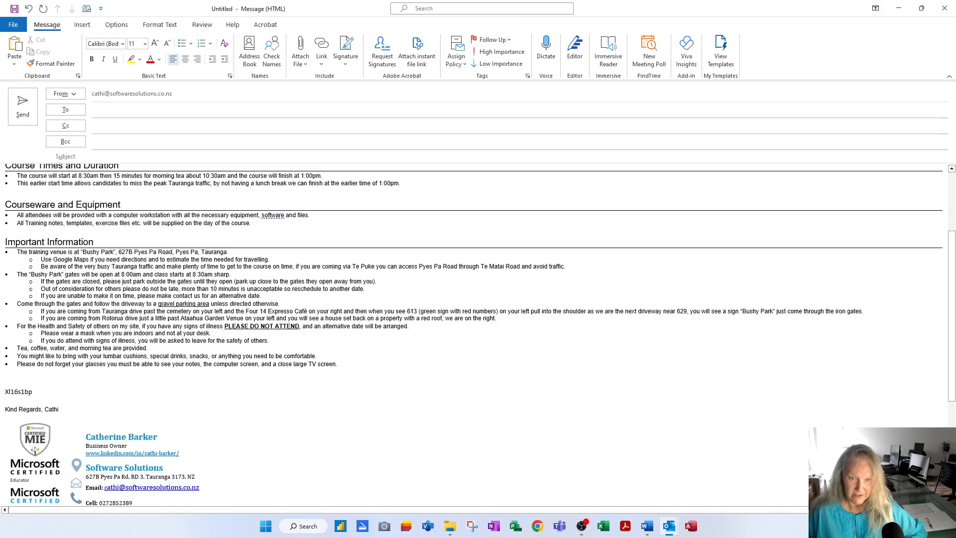
pyautogui.press('F3')
pyautogui.scroll(3, 473, 335)
pyautogui.scroll(6, 472, 335)
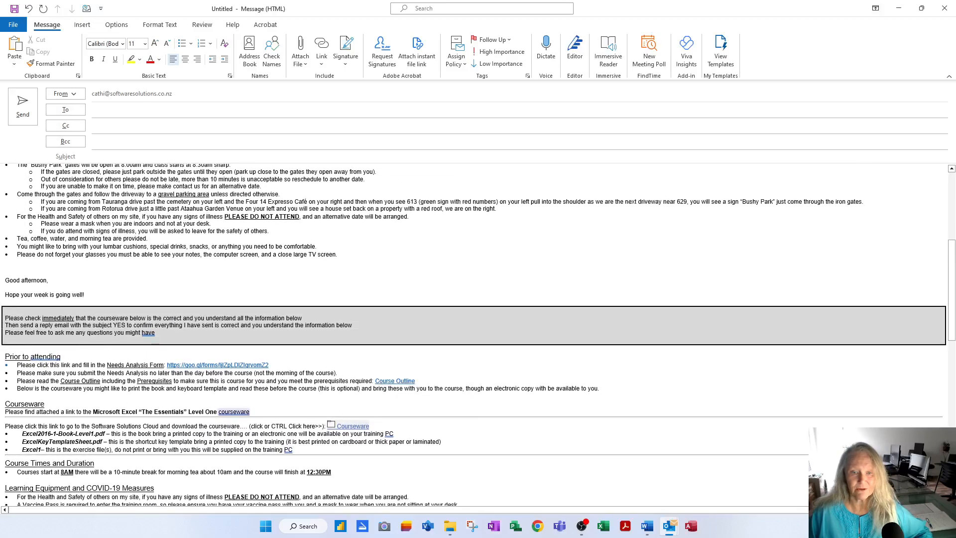
pyautogui.scroll(4, 473, 334)
pyautogui.scroll(4, 473, 334)
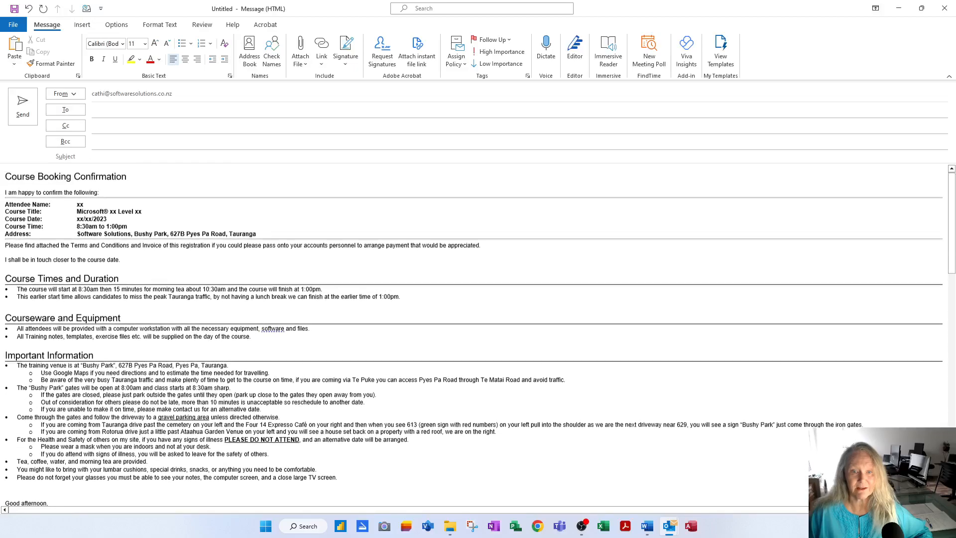
pyautogui.scroll(-18, 472, 334)
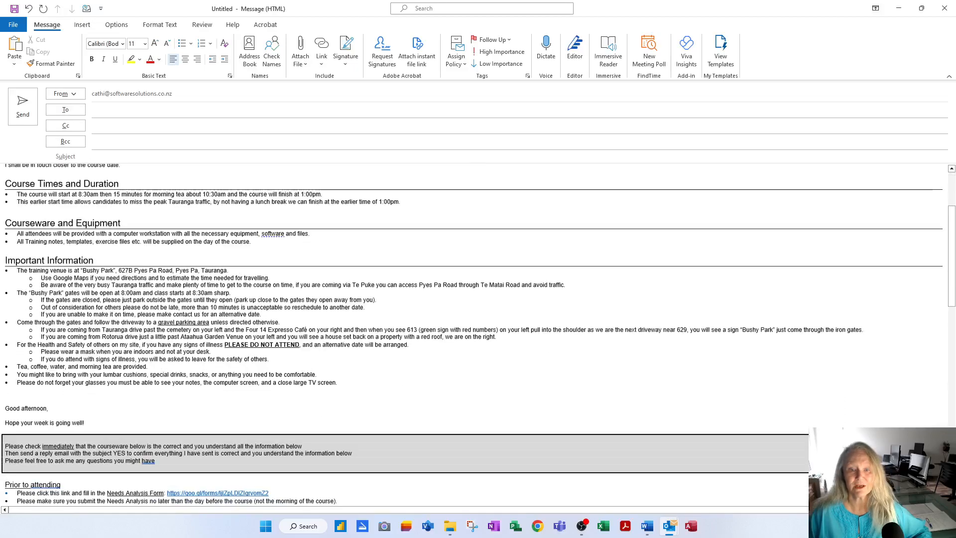
pyautogui.scroll(-2, 473, 335)
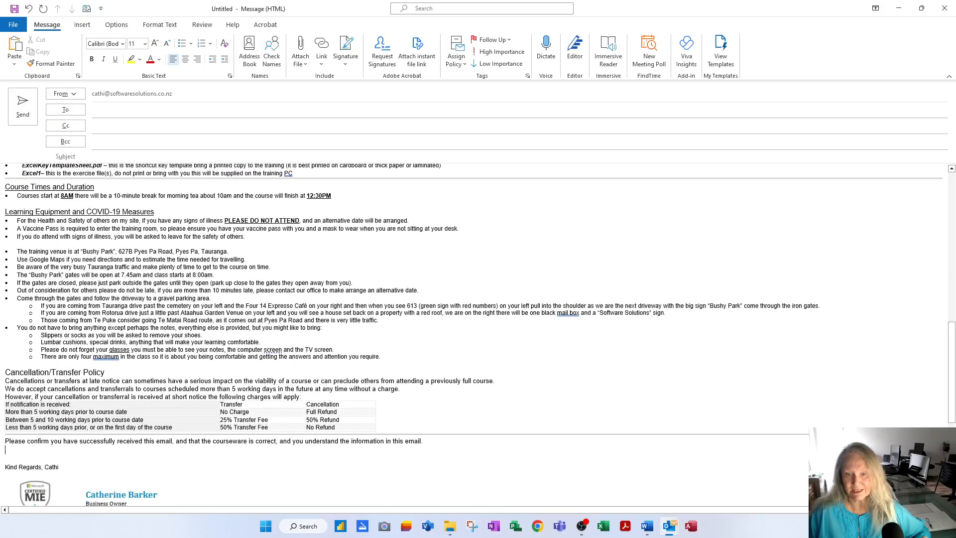
# Add two line breaks after the Level One block and insert the saved "xl16s2bp" Excel Level Two block there.
pyautogui.press('Return')
pyautogui.press('Return')
pyautogui.write('xl16s2bp')
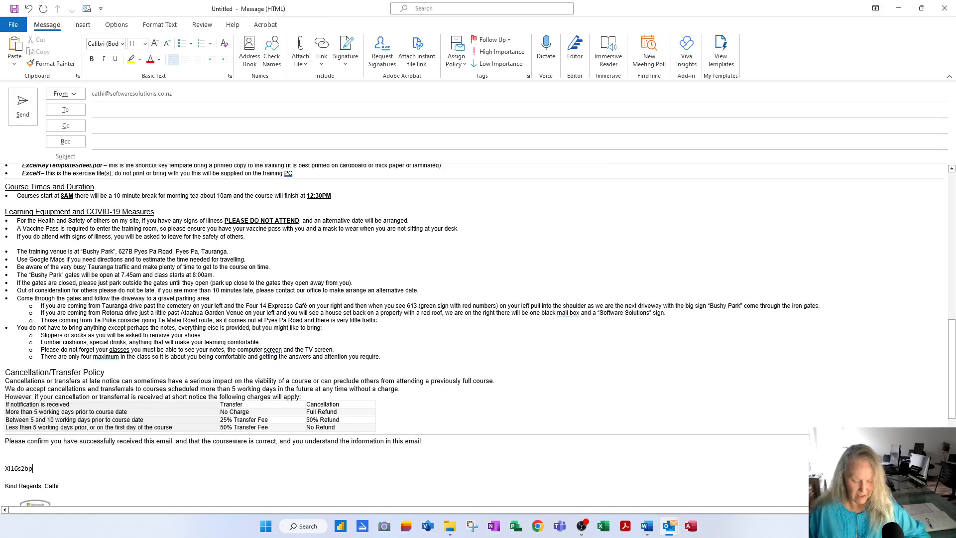
pyautogui.press('F3')
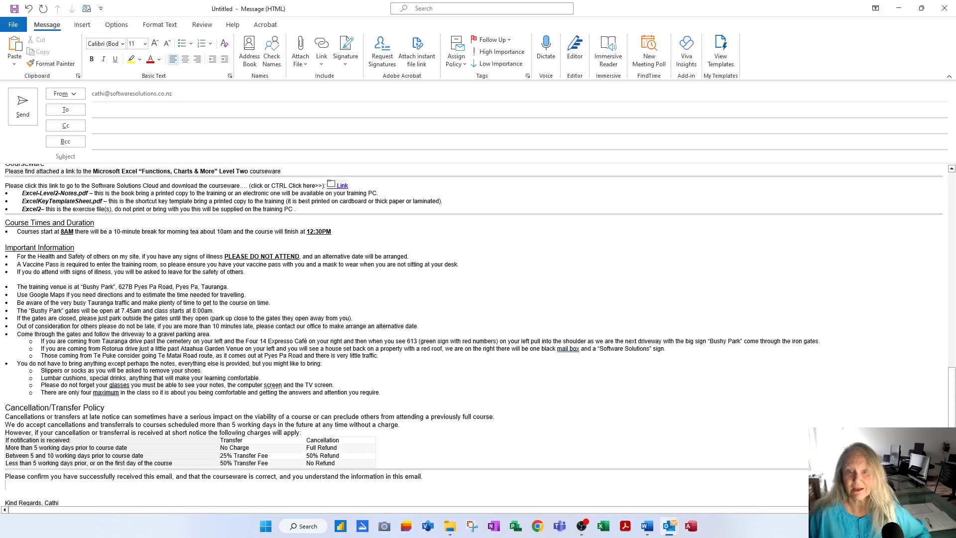
# Delete the Cancellation/Transfer Policy section and the closing confirmation request from the end of the Excel Level Two block.
pyautogui.moveTo(423, 477); pyautogui.dragTo(6, 408)
pyautogui.press('Delete')
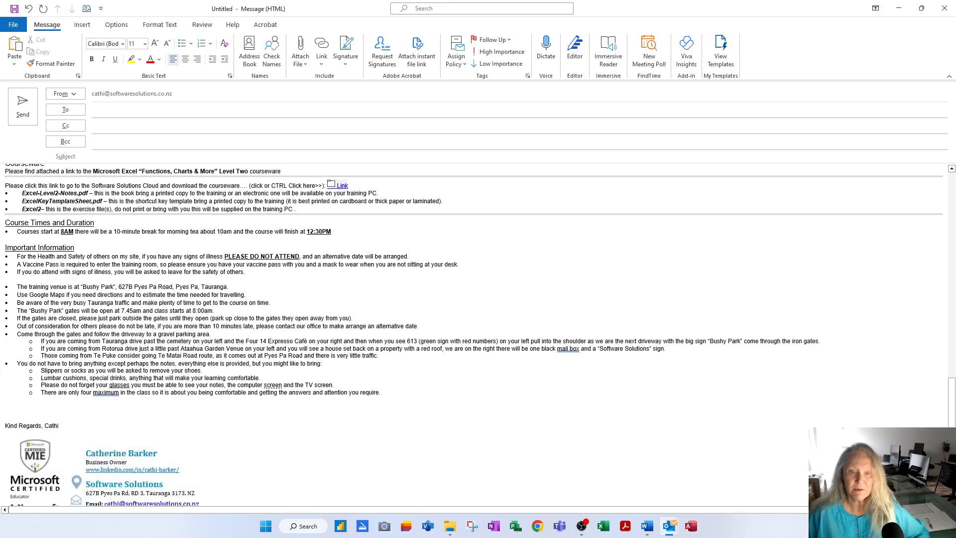
pyautogui.scroll(5, 473, 334)
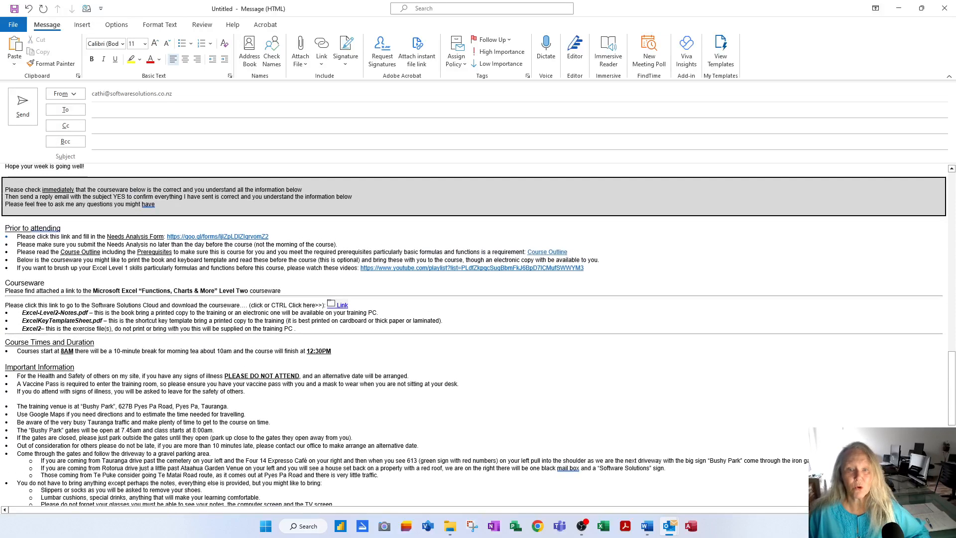
pyautogui.scroll(2, 473, 333)
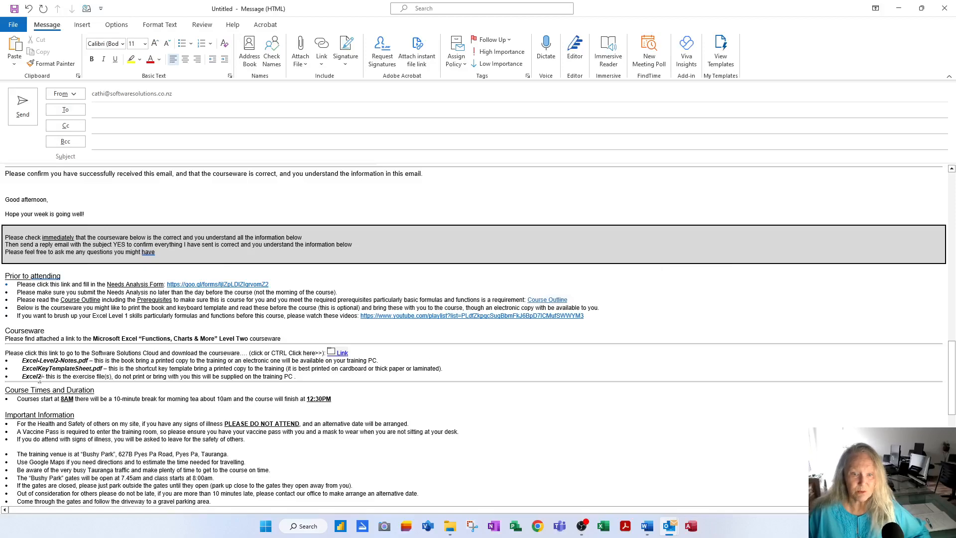
# Clear the entire message body, including all inserted blocks and the signature.
pyautogui.scroll(10, 473, 333)
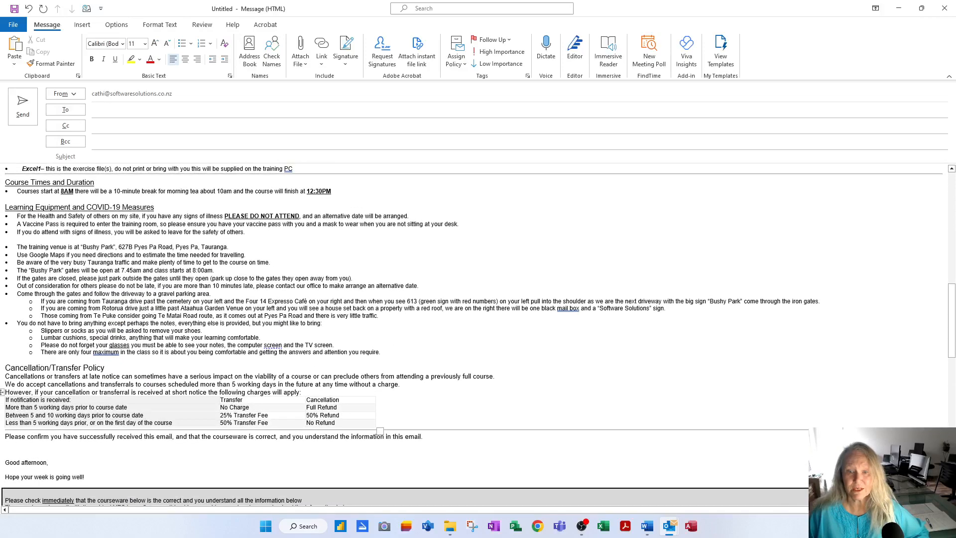
pyautogui.scroll(15, 473, 333)
pyautogui.scroll(3, 473, 333)
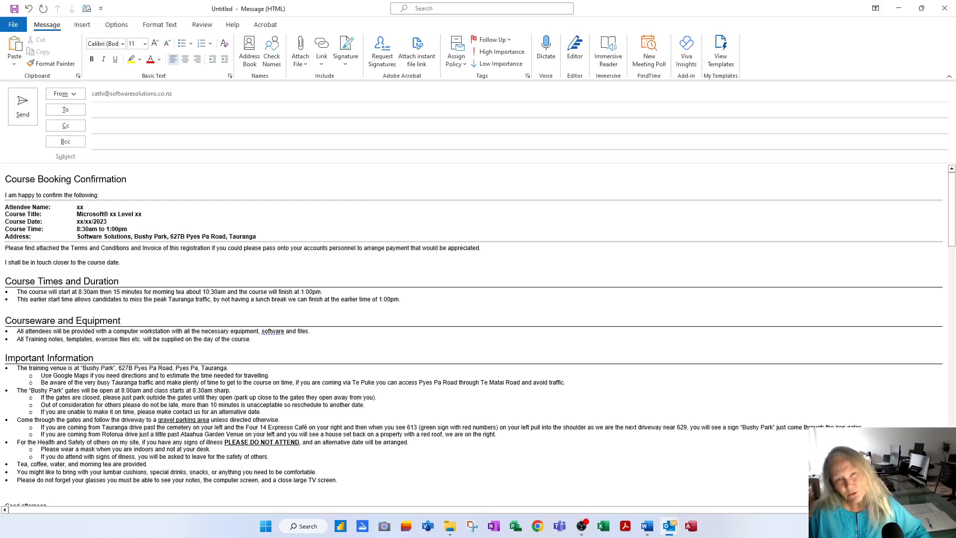
pyautogui.hotkey('ctrl', 'a')
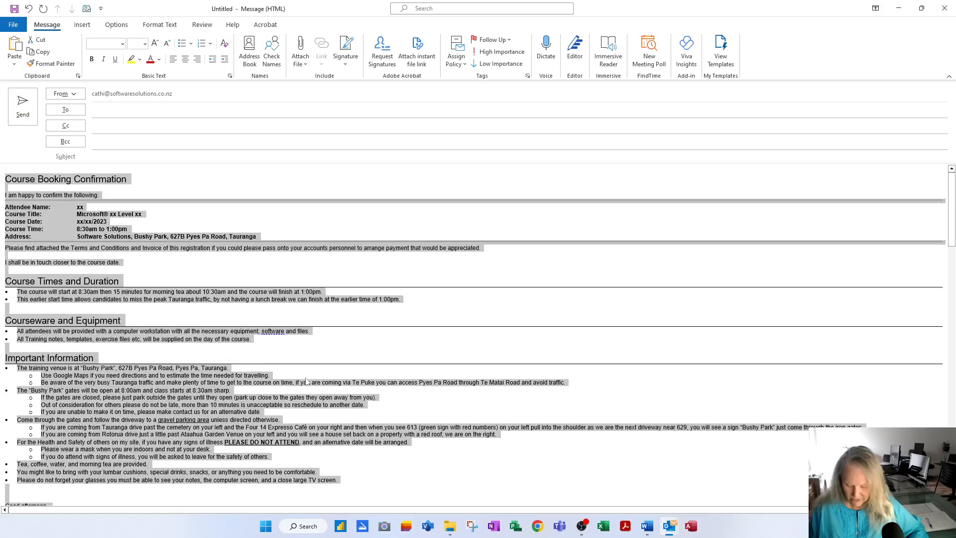
pyautogui.press('Delete')
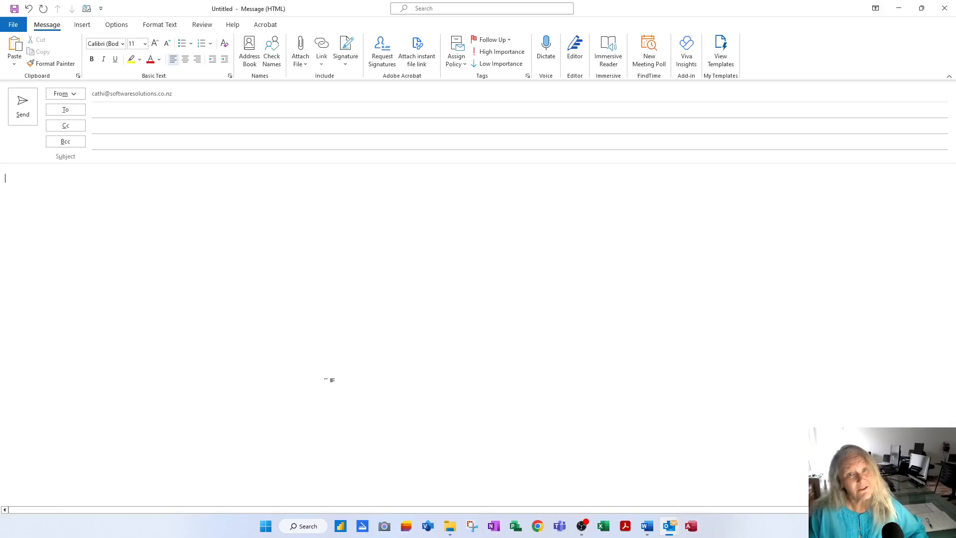
# Insert the saved "logo" picture block into the empty message body, then remove the picture again.
pyautogui.write('logo')
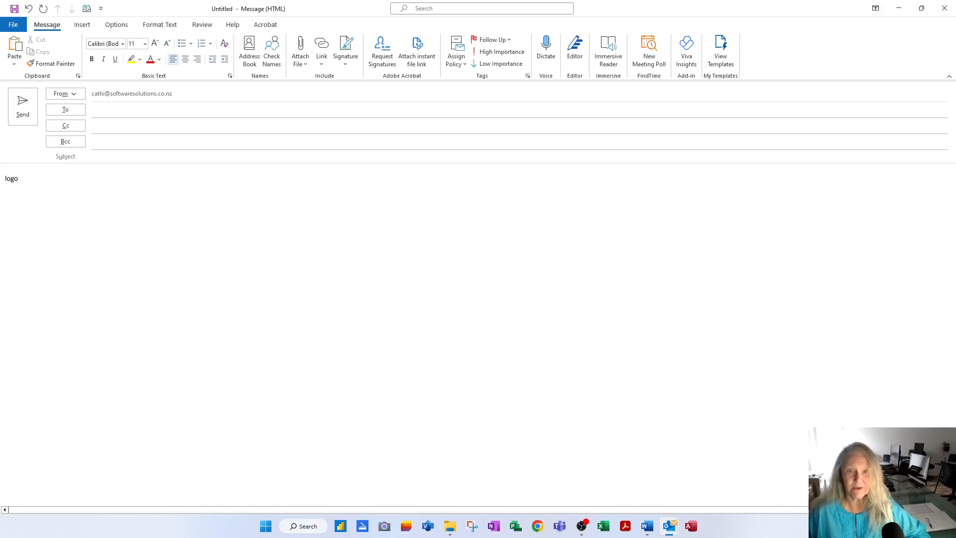
pyautogui.press('F3')
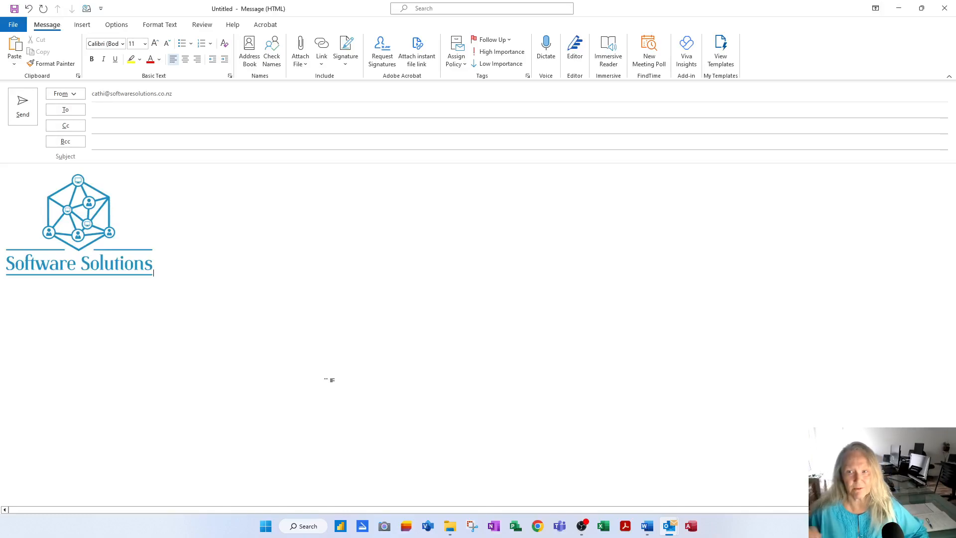
pyautogui.click(90, 260)
pyautogui.press('Delete')
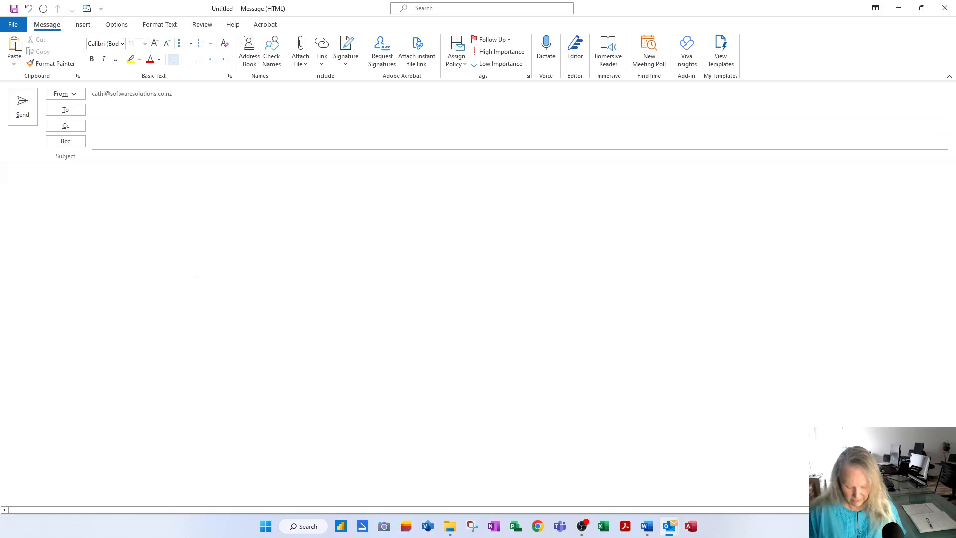
# Generate ten paragraphs of placeholder text in the empty message body with the formula =loreM(10,3).
pyautogui.write('=loreMS')
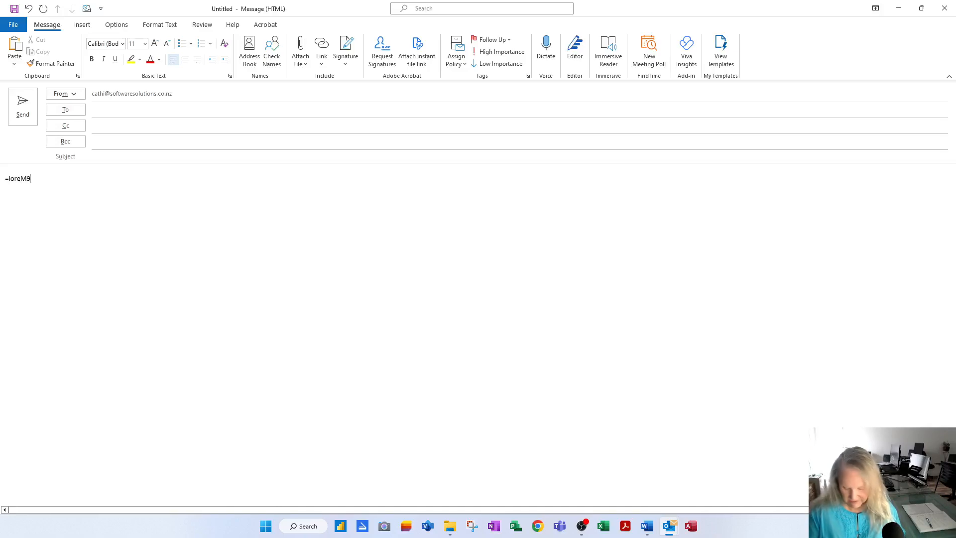
pyautogui.write('10,3')
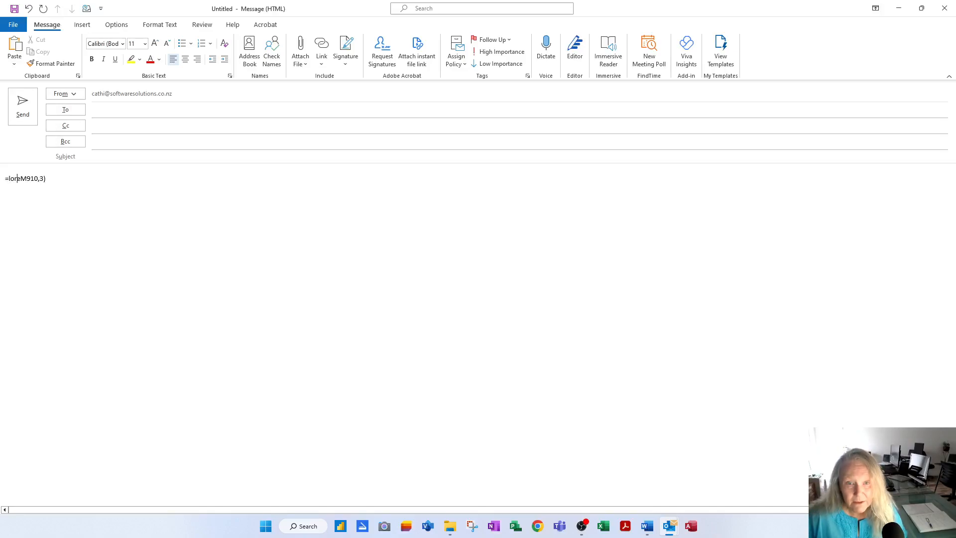
pyautogui.press('Delete')
pyautogui.write('(')
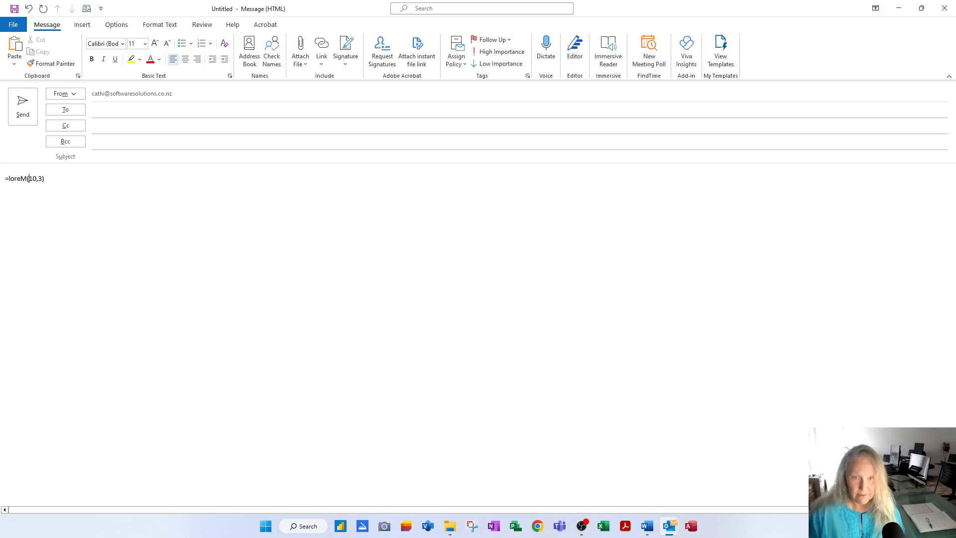
pyautogui.press('Return')
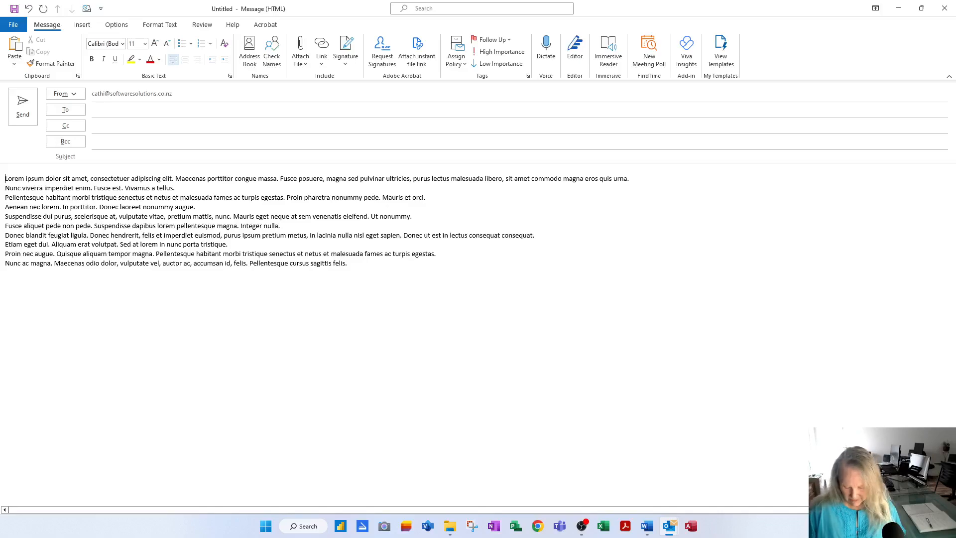
# Add the heading "Tems and Conditions" on a new line above the placeholder text, with single spaces between its words.
pyautogui.press('Return')
pyautogui.press('Up')
pyautogui.write('Tems and')
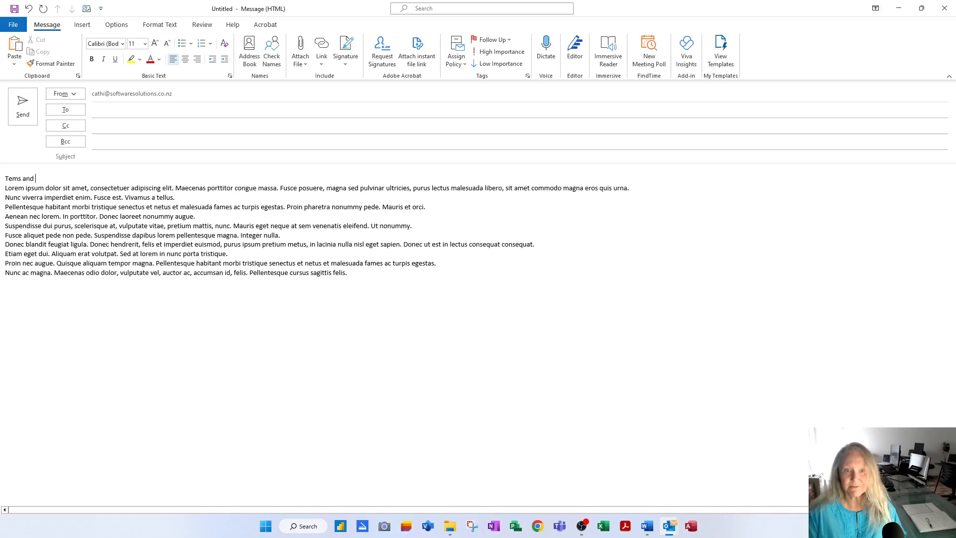
pyautogui.hotkey('ctrl', 'shift', 'Left')
pyautogui.write('Tems and')
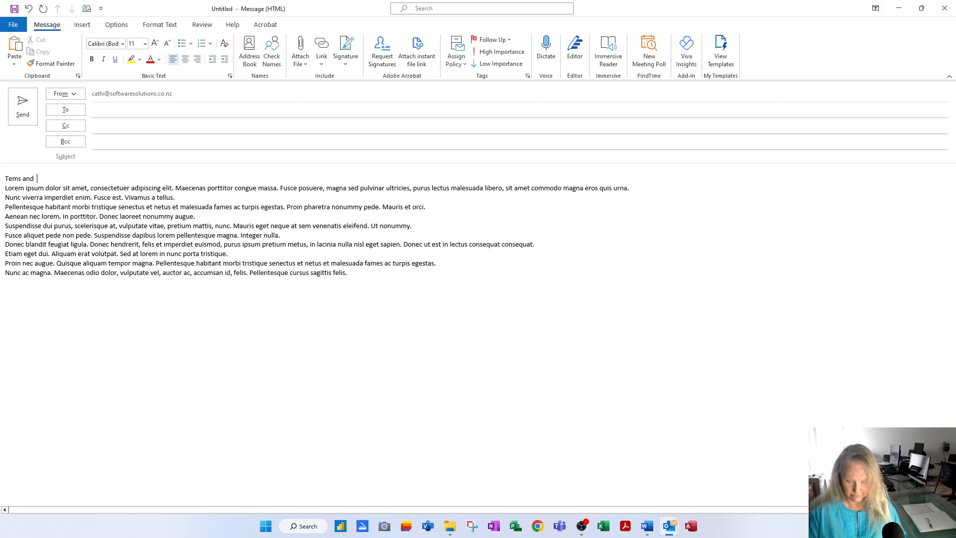
pyautogui.write('  Conditions')
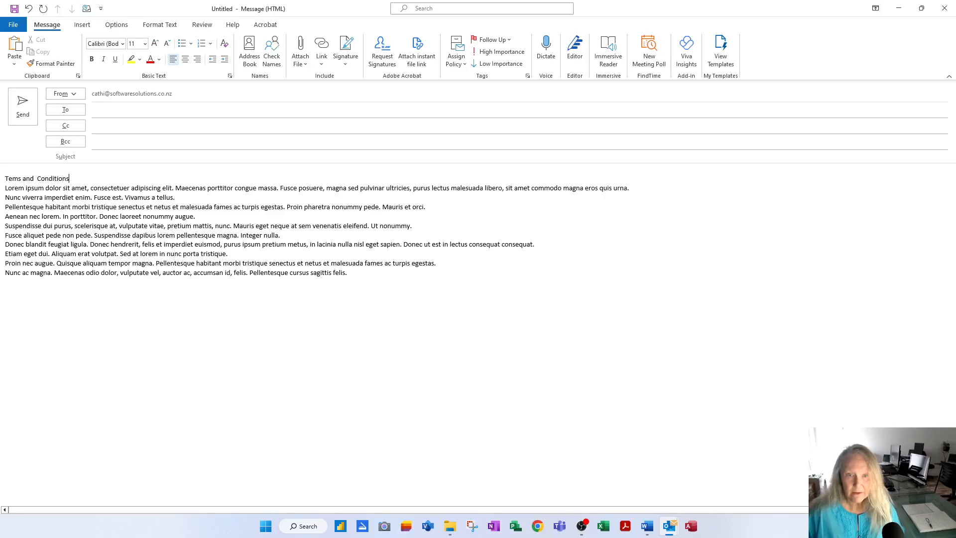
pyautogui.hotkey('ctrl', 'Left')
pyautogui.press('BackSpace')
# Enlarge the "Tems and Conditions" heading to font size 18.
pyautogui.hotkey('shift', 'End')
pyautogui.hotkey('ctrl', 'shift', '.')
pyautogui.hotkey('ctrl', 'shift', '.')
pyautogui.hotkey('ctrl', 'shift', '.')
pyautogui.hotkey('ctrl', 'shift', '.')
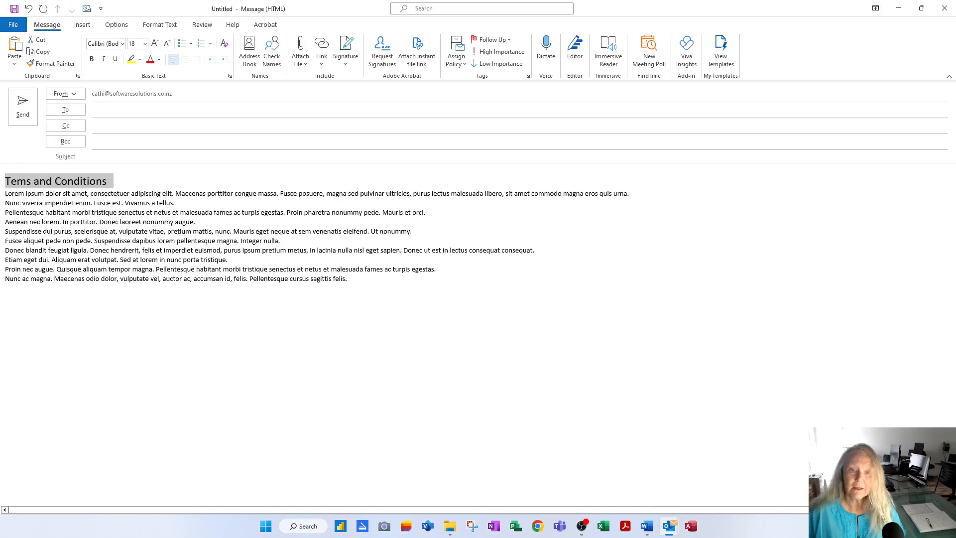
# Format the third to eighth placeholder lines, from "Pellentesque habitant" to "Etiam eget dui", as a bulleted list.
pyautogui.moveTo(126, 193); pyautogui.dragTo(149, 230)
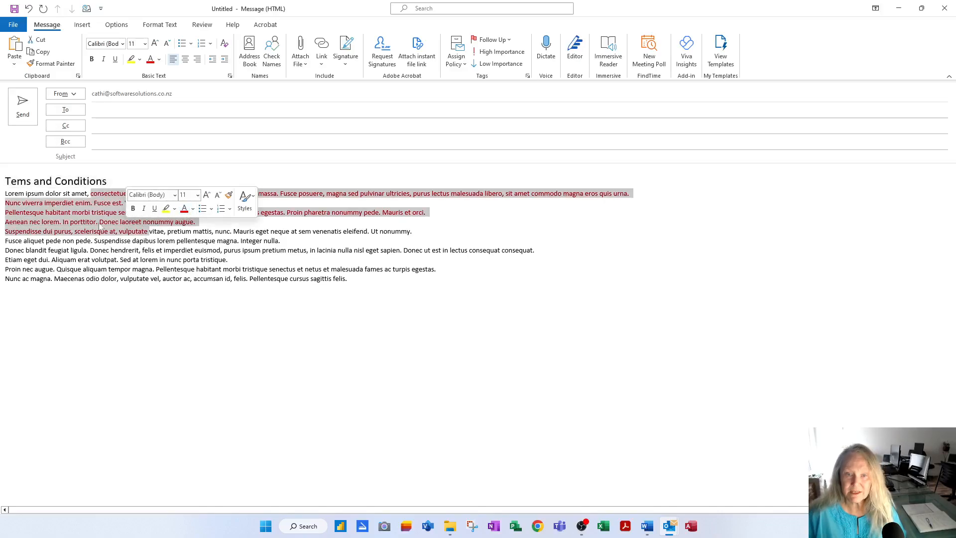
pyautogui.click(131, 222)
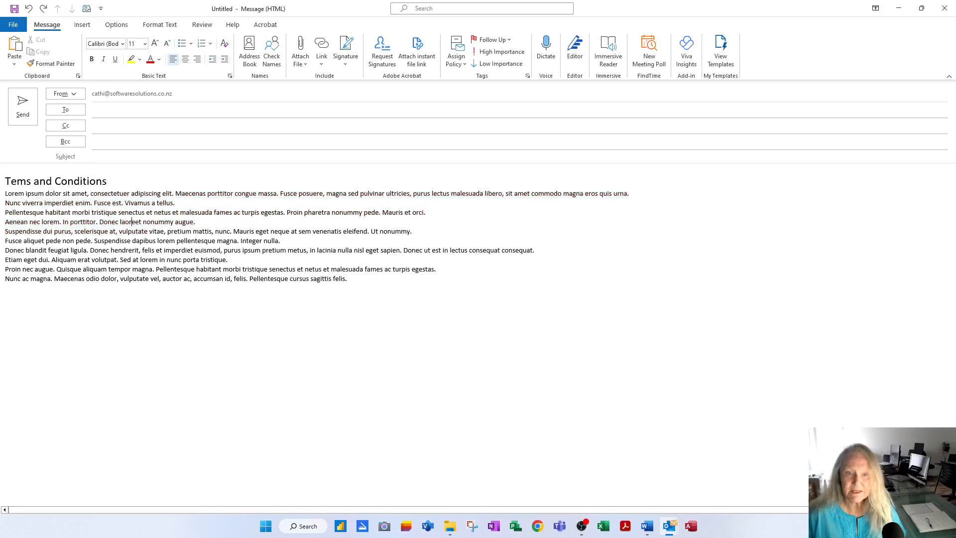
pyautogui.moveTo(45, 212); pyautogui.dragTo(48, 259)
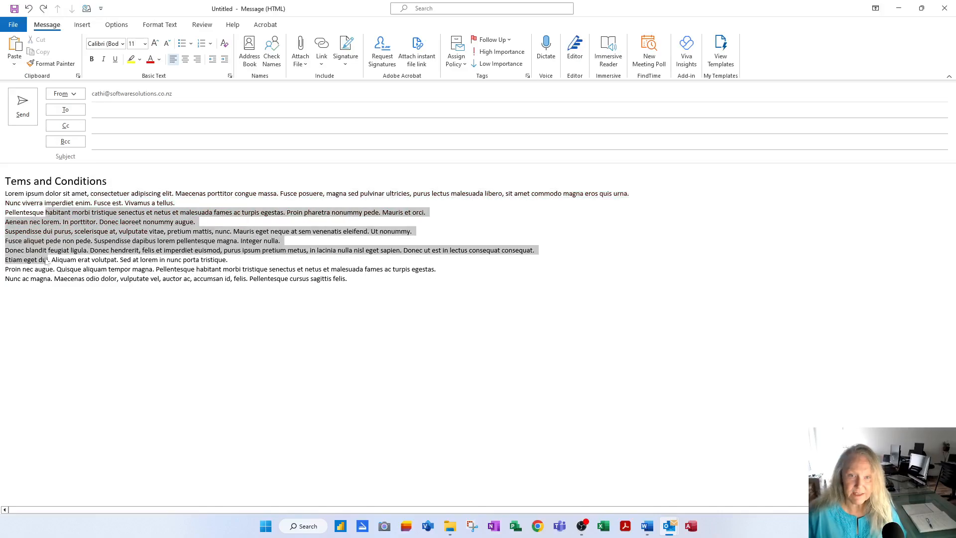
pyautogui.click(182, 43)
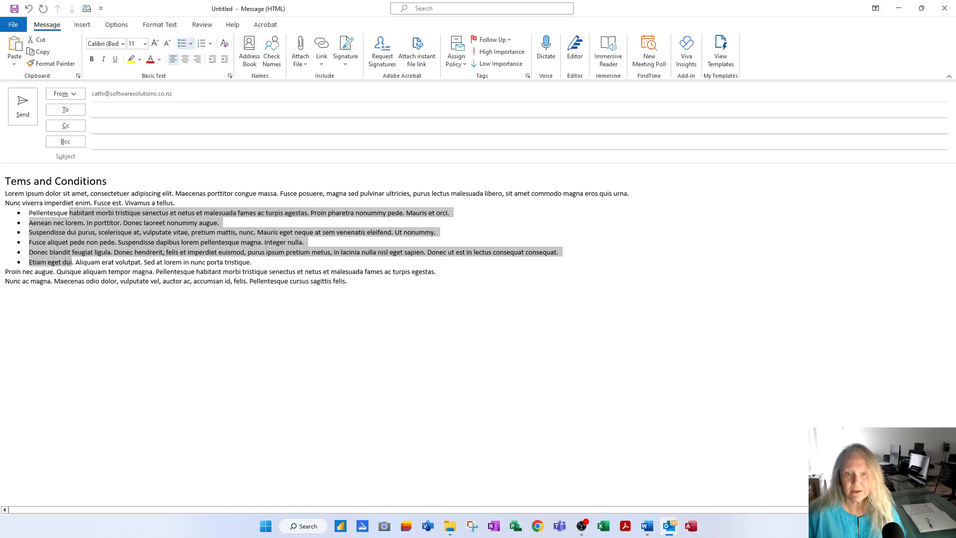
pyautogui.click(5, 300)
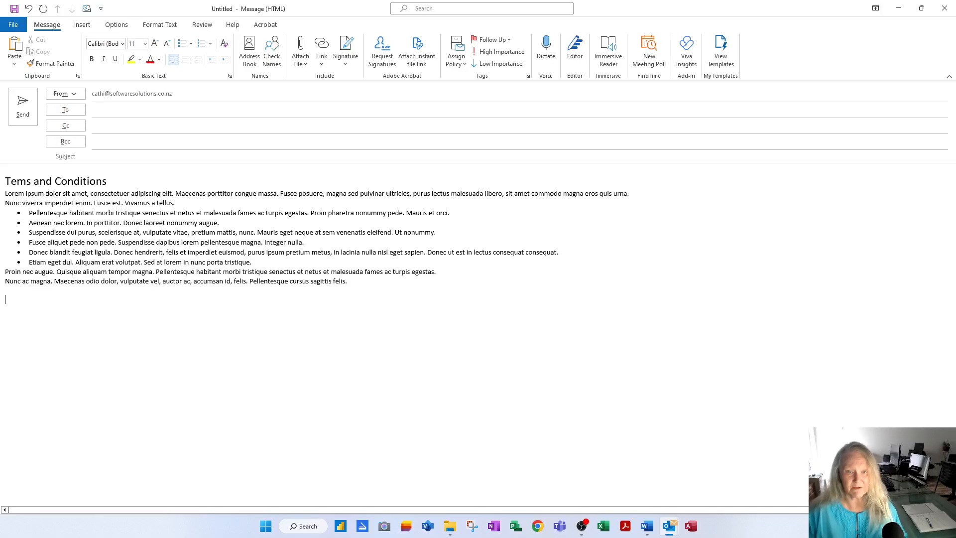
# In the line below the bullets, make "Proin nec augue." bold and underline "tempor magna. Pellentesque habitant".
pyautogui.moveTo(4, 272); pyautogui.dragTo(223, 272)
pyautogui.hotkey('ctrl', 'b')
pyautogui.hotkey('ctrl', 'u')
pyautogui.press('Down')
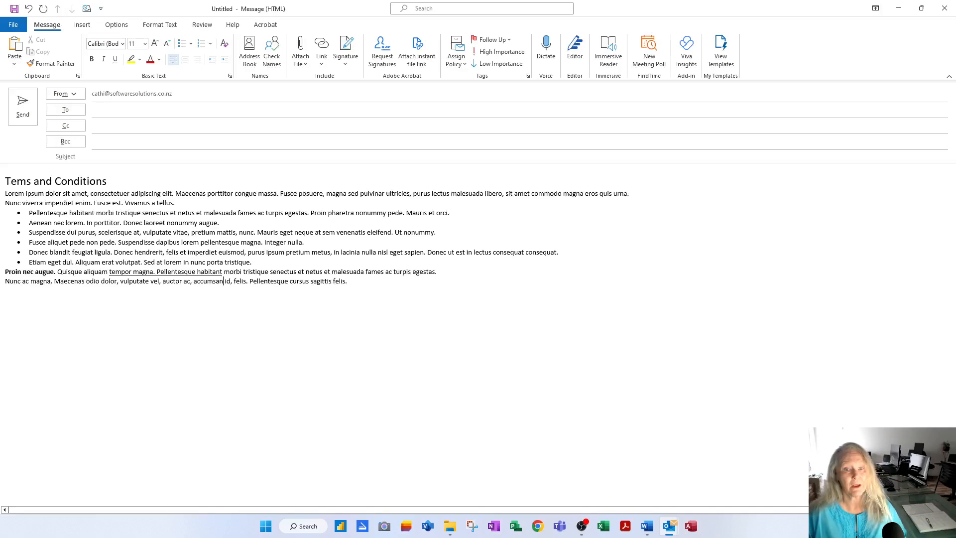
# Select the complete text from the "Tems and Conditions" heading to the last placeholder line.
pyautogui.moveTo(350, 282); pyautogui.dragTo(6, 181)
pyautogui.click(144, 223)
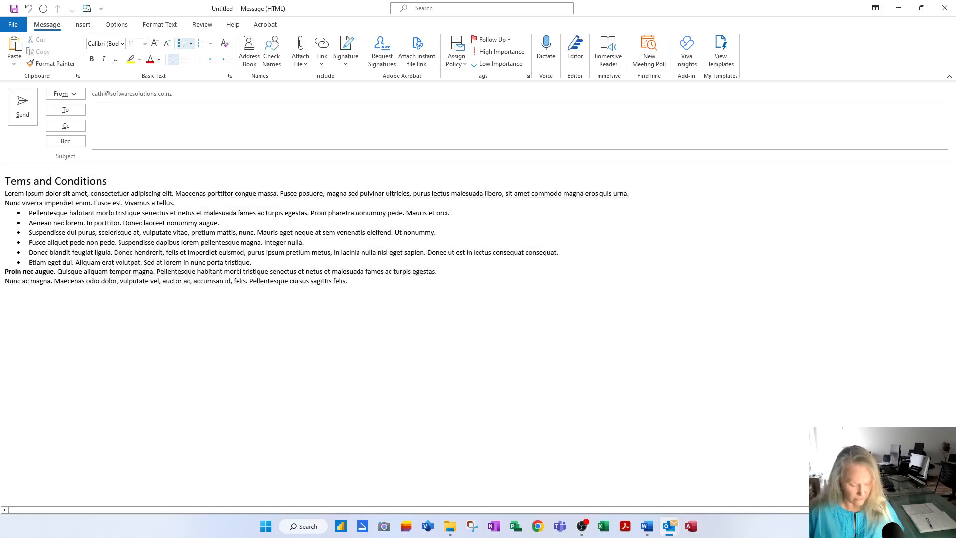
pyautogui.hotkey('ctrl', 'a')
pyautogui.moveTo(362, 282); pyautogui.dragTo(6, 181)
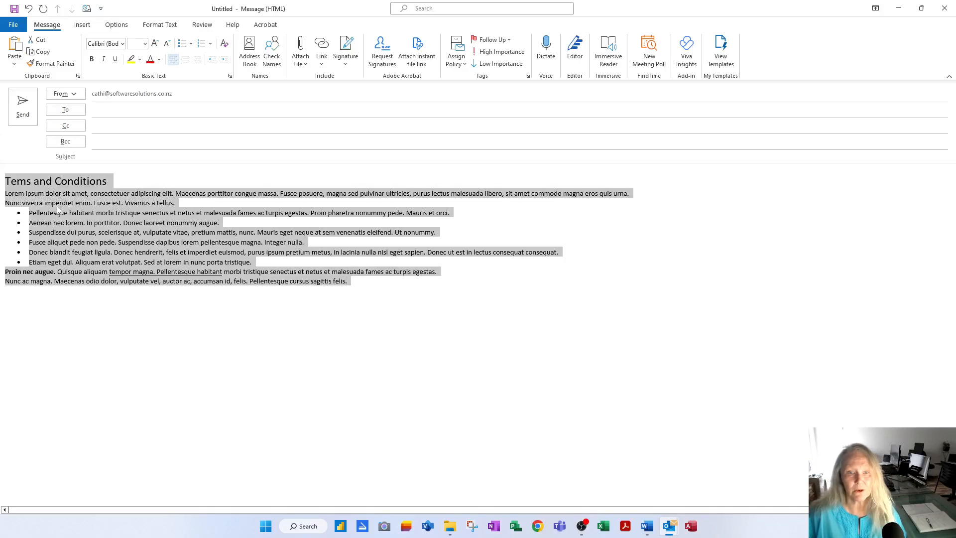
# Browse the saved blocks in the Quick Parts gallery, past the faq and logo entries.
pyautogui.click(82, 26)
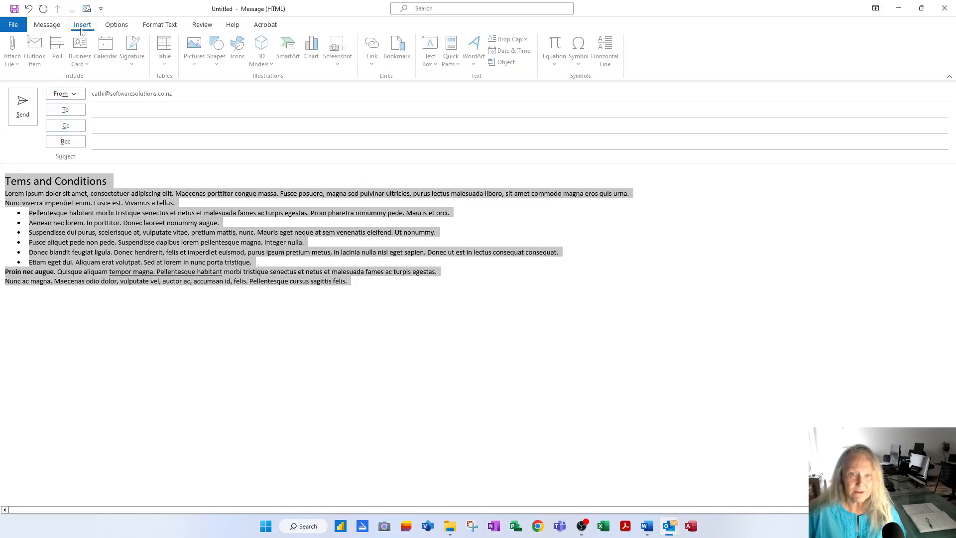
pyautogui.click(454, 66)
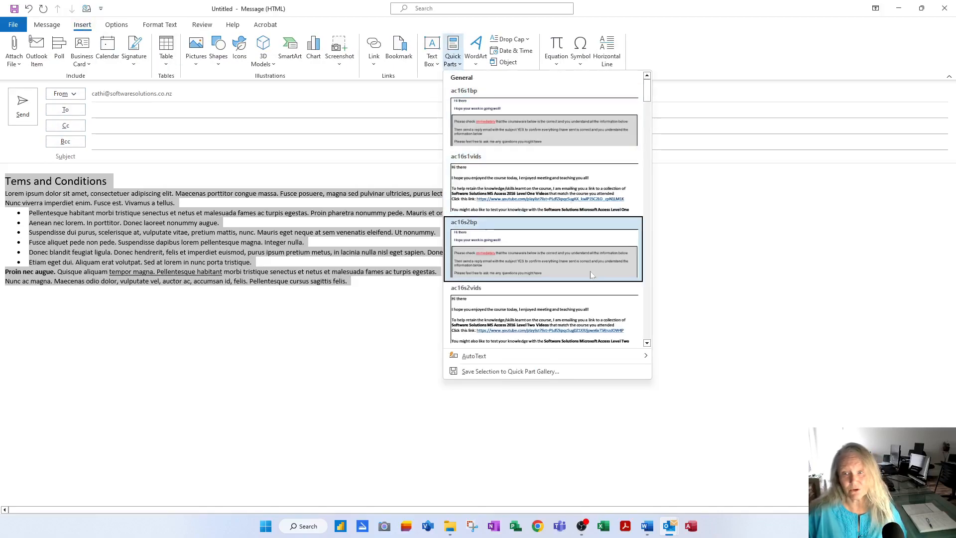
pyautogui.click(646, 343)
pyautogui.click(646, 343)
pyautogui.click(646, 343)
pyautogui.click(647, 343)
pyautogui.click(646, 343)
pyautogui.click(646, 343)
pyautogui.click(647, 343)
pyautogui.click(647, 343)
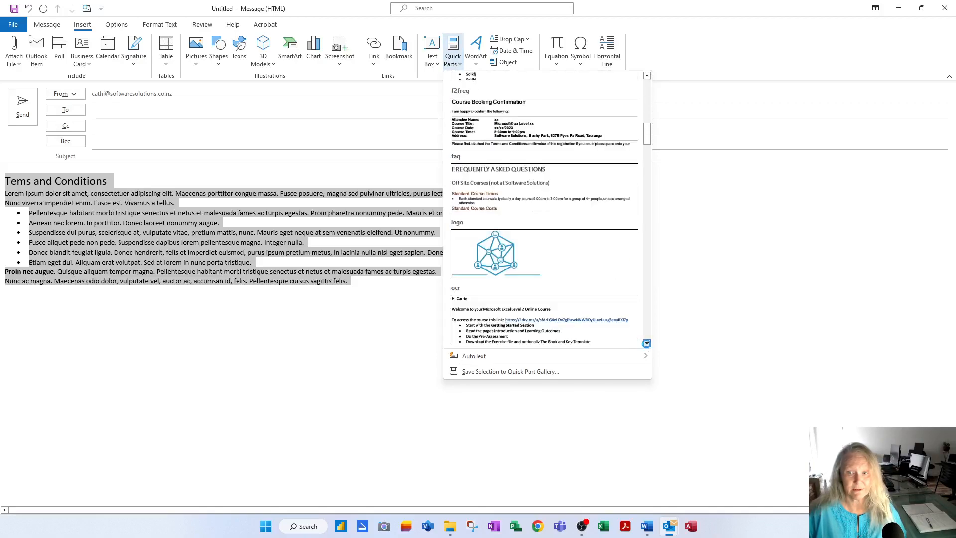
pyautogui.click(647, 343)
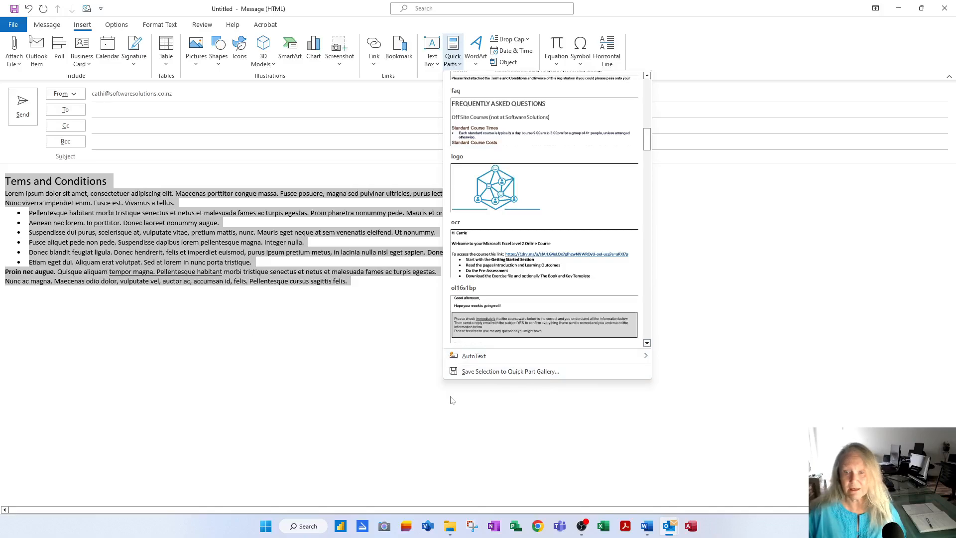
# Save the selected text to the Quick Part gallery as a building block named "T and Cs".
pyautogui.click(503, 376)
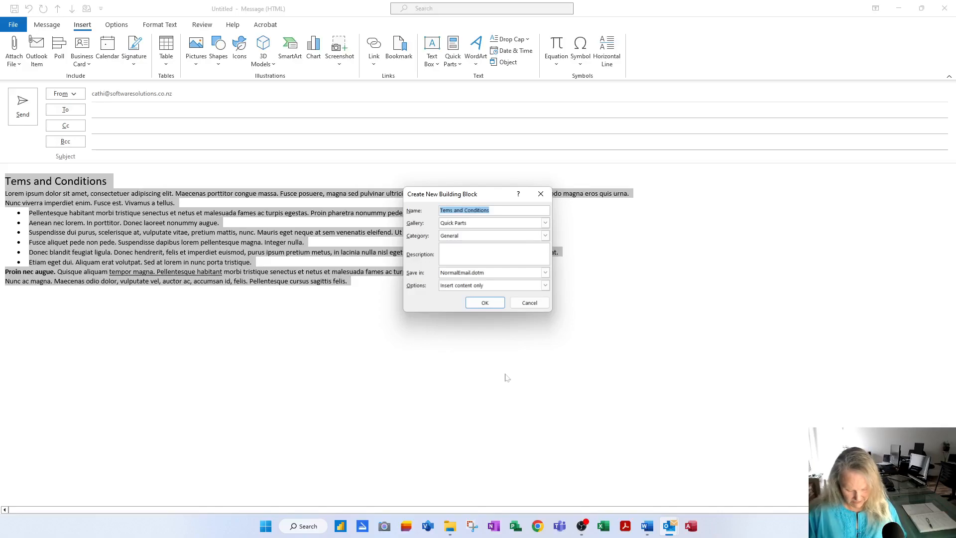
pyautogui.write('T and Cs')
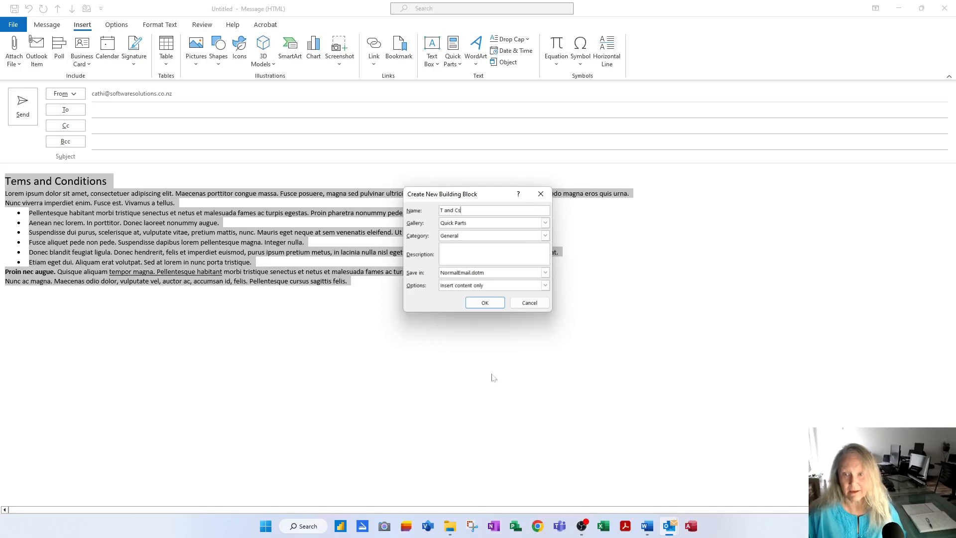
pyautogui.click(484, 302)
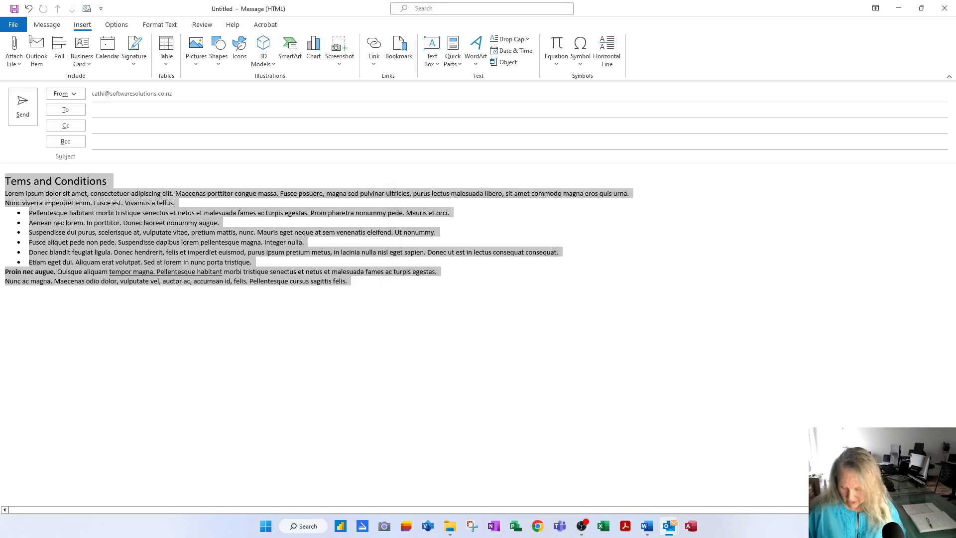
# Delete the selected text and insert the saved "T and Cs" block in its place by AutoText completion.
pyautogui.press('Delete')
pyautogui.write('T and')
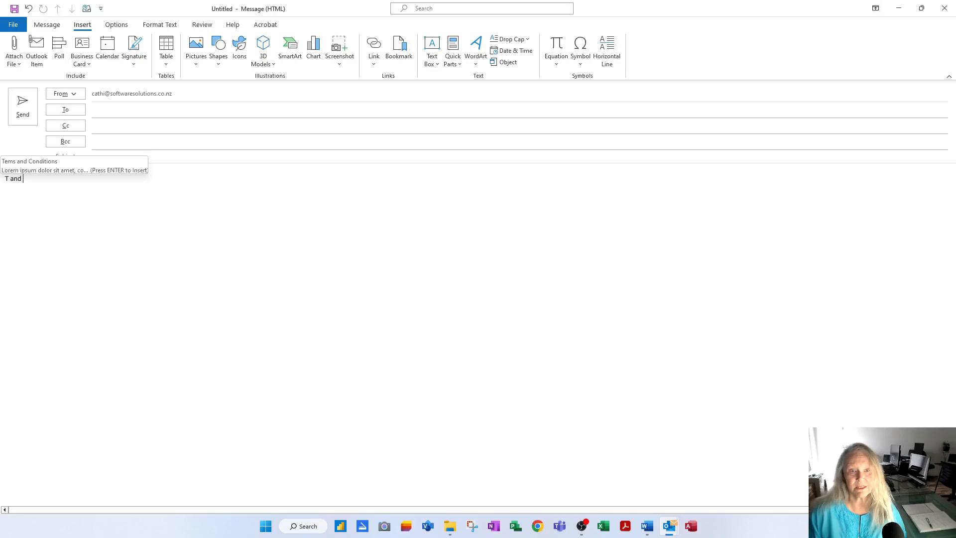
pyautogui.press('Return')
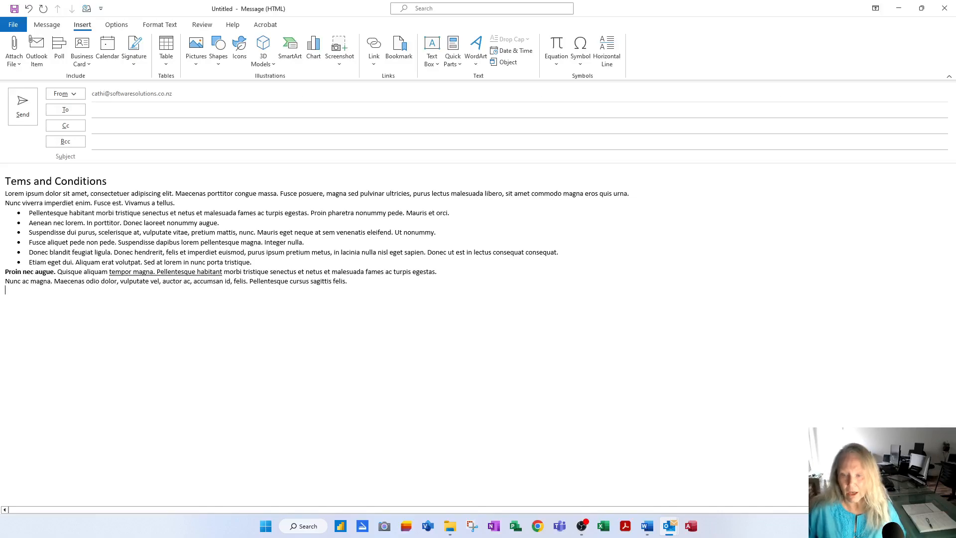
# Look up the "T and Cs" block in the Quick Parts gallery, then close the gallery without inserting anything.
pyautogui.click(452, 50)
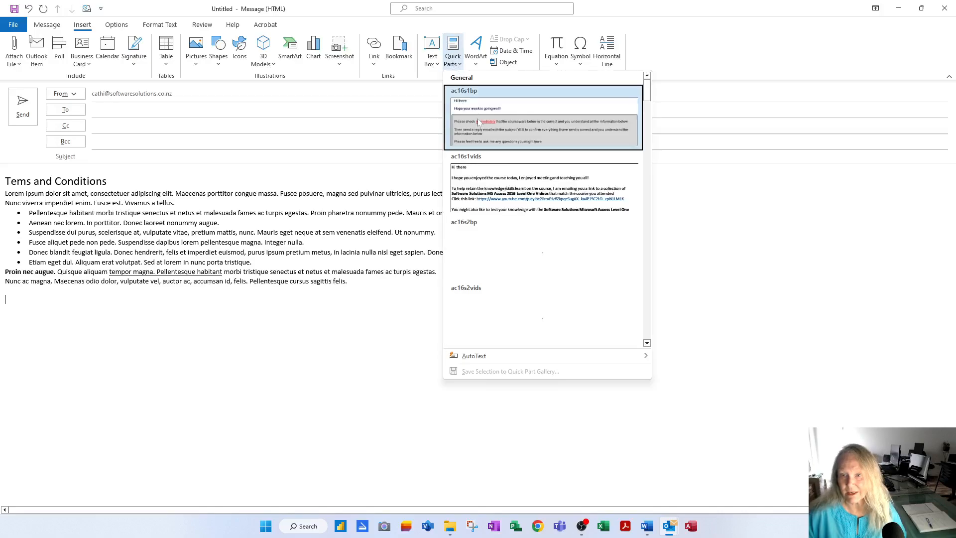
pyautogui.scroll(-10, 551, 270)
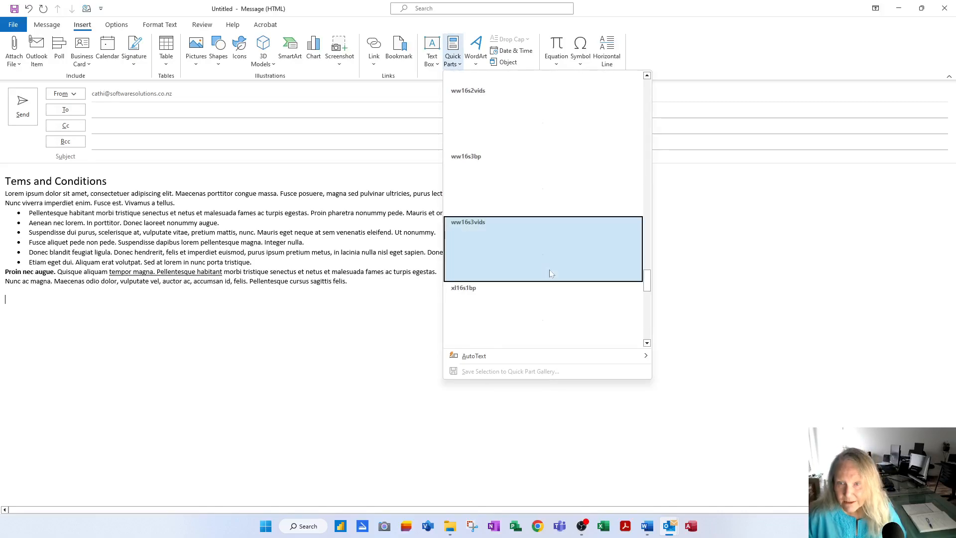
pyautogui.scroll(3, 549, 271)
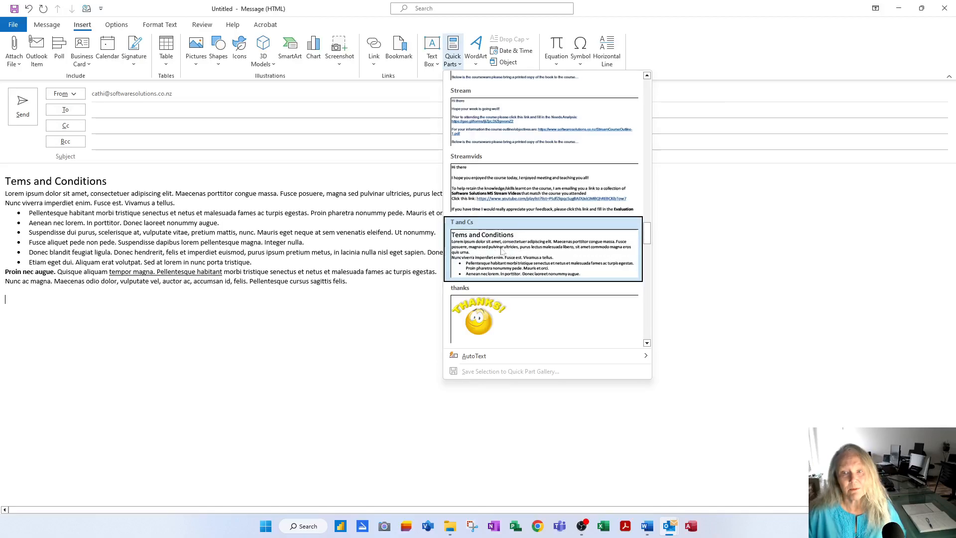
pyautogui.click(248, 250)
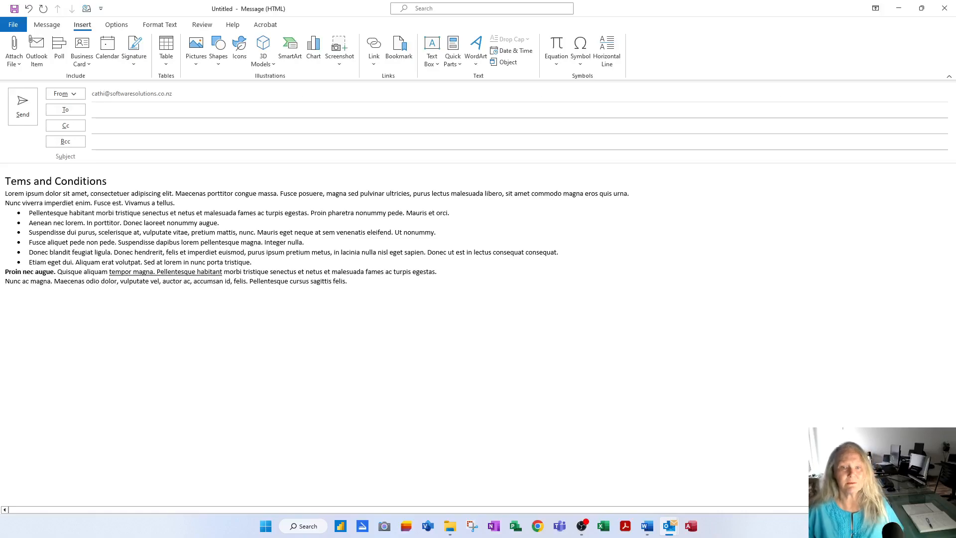
# Correct the heading's spelling to "Terms and Conditions" and format it in a blue theme colour at font size 26.
pyautogui.click(17, 181)
pyautogui.write('r')
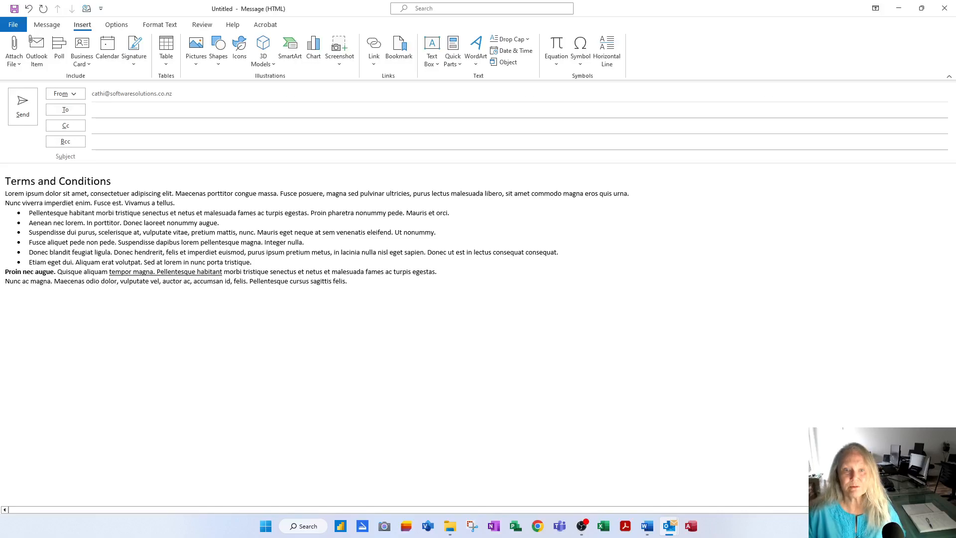
pyautogui.moveTo(111, 181); pyautogui.dragTo(9, 181)
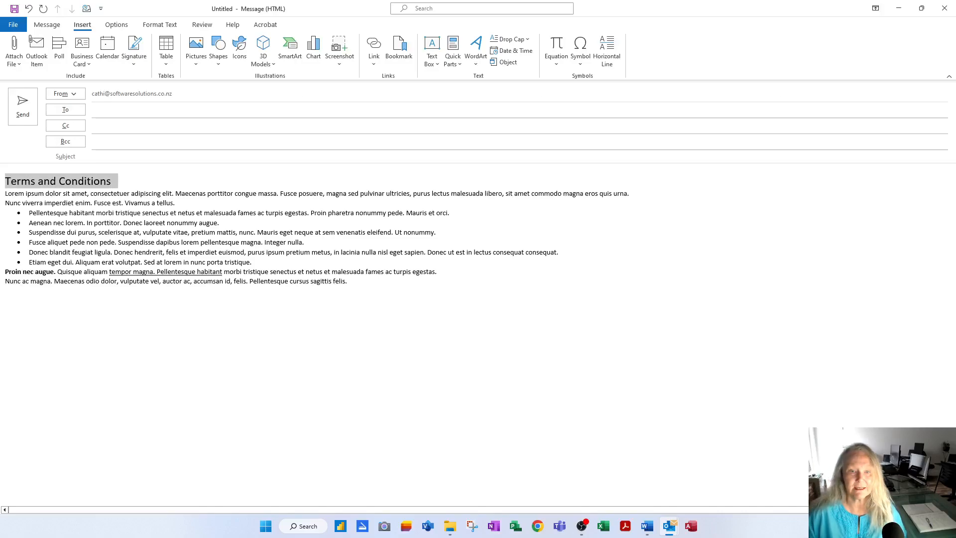
pyautogui.click(159, 25)
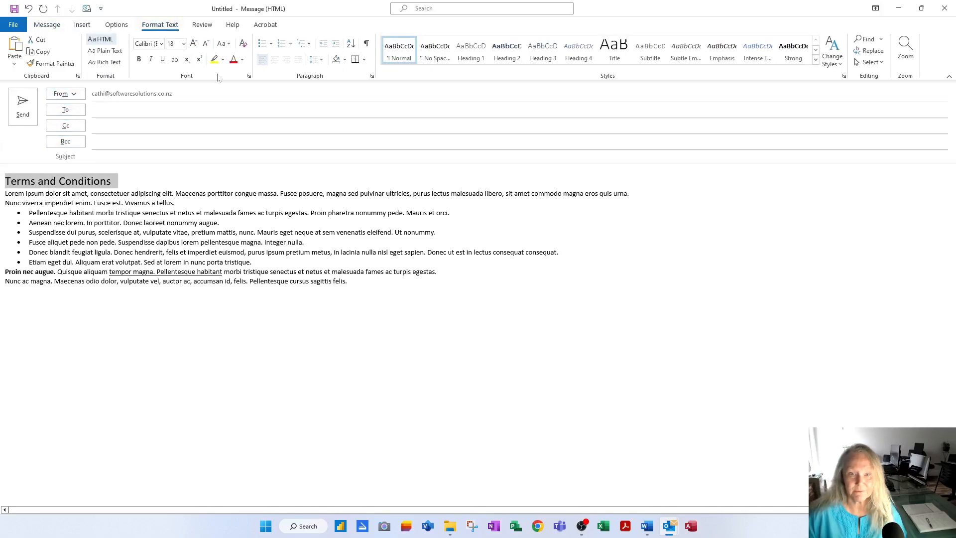
pyautogui.click(242, 59)
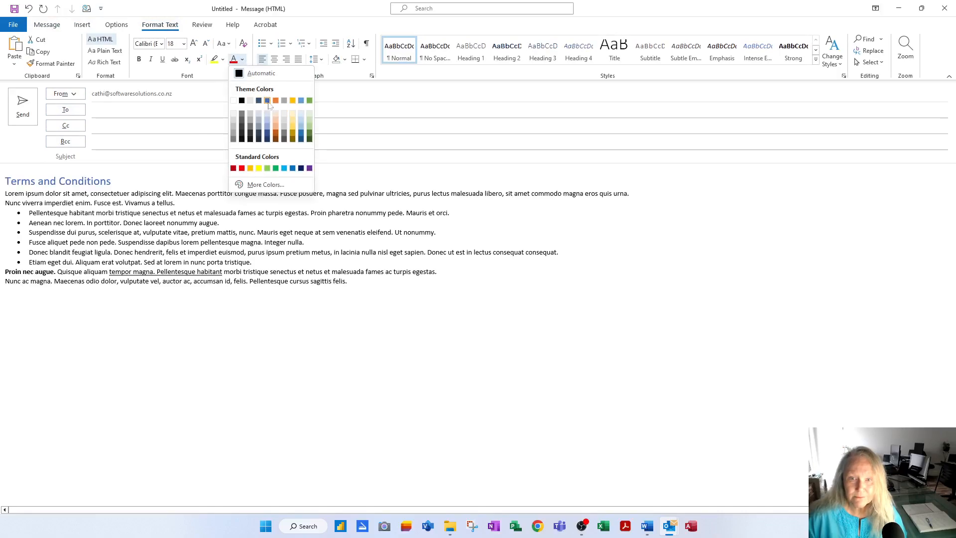
pyautogui.click(259, 100)
pyautogui.hotkey('ctrl', 'shift', '.')
pyautogui.hotkey('ctrl', 'shift', '.')
pyautogui.hotkey('ctrl', 'shift', '.')
pyautogui.hotkey('ctrl', 'shift', '.')
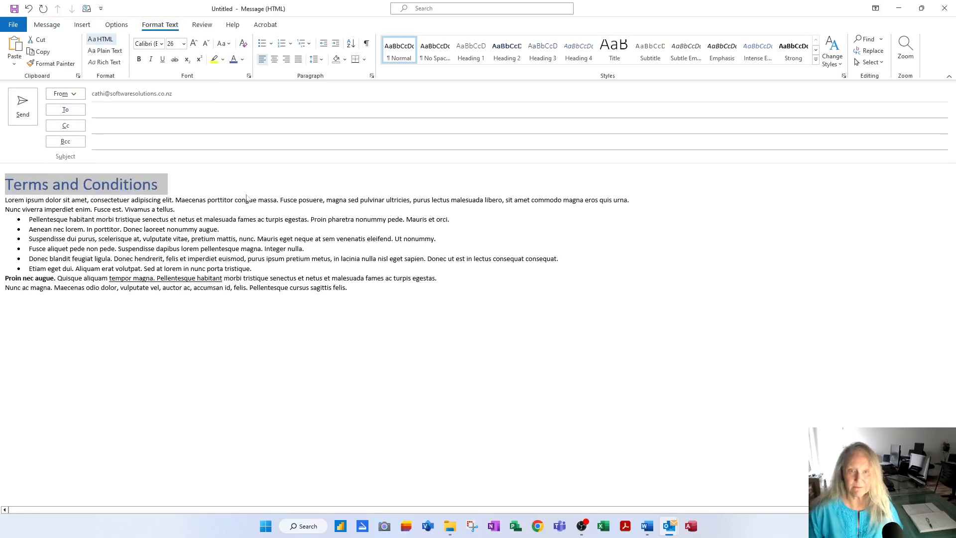
pyautogui.click(220, 229)
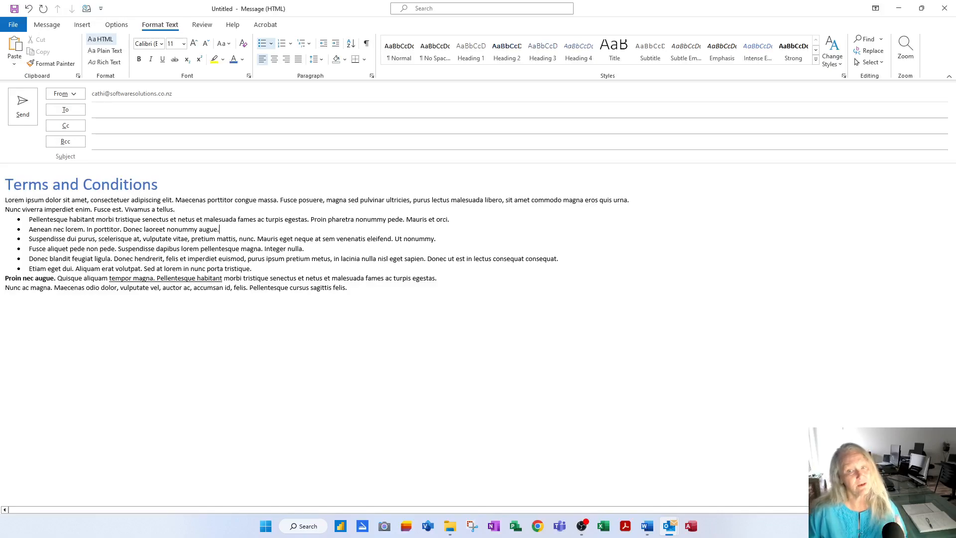
# Save the whole revised Terms and Conditions text to the Quick Part gallery as "T and Cs", redefining the existing building block.
pyautogui.moveTo(347, 287); pyautogui.dragTo(5, 185)
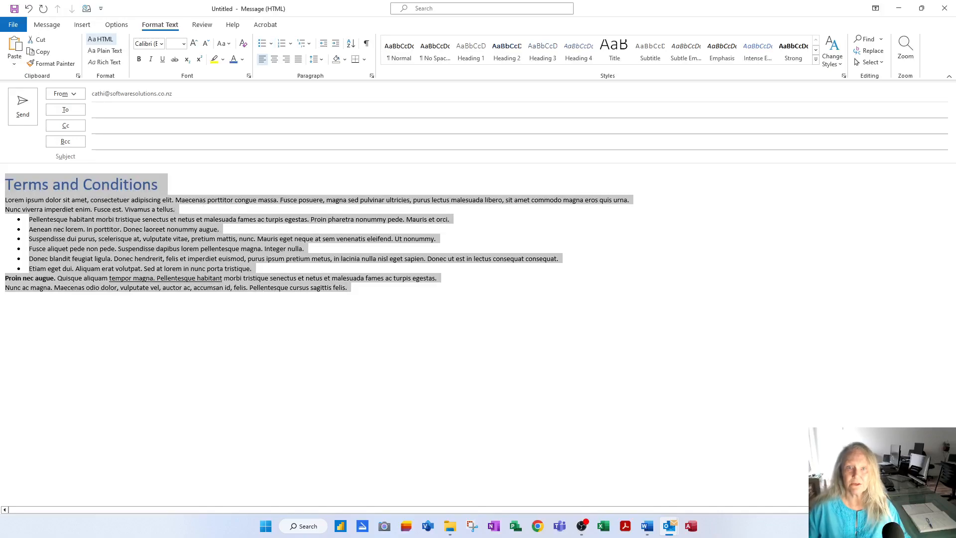
pyautogui.click(81, 25)
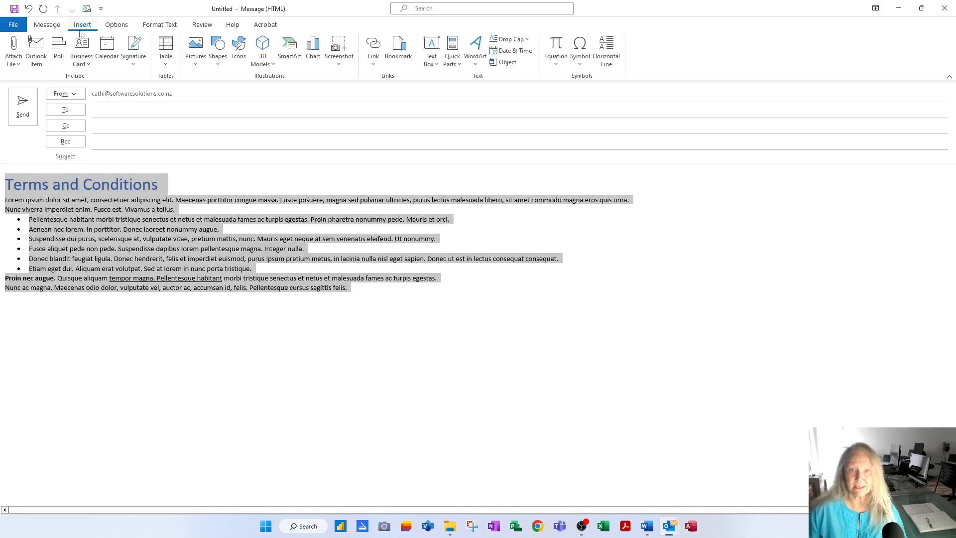
pyautogui.click(453, 63)
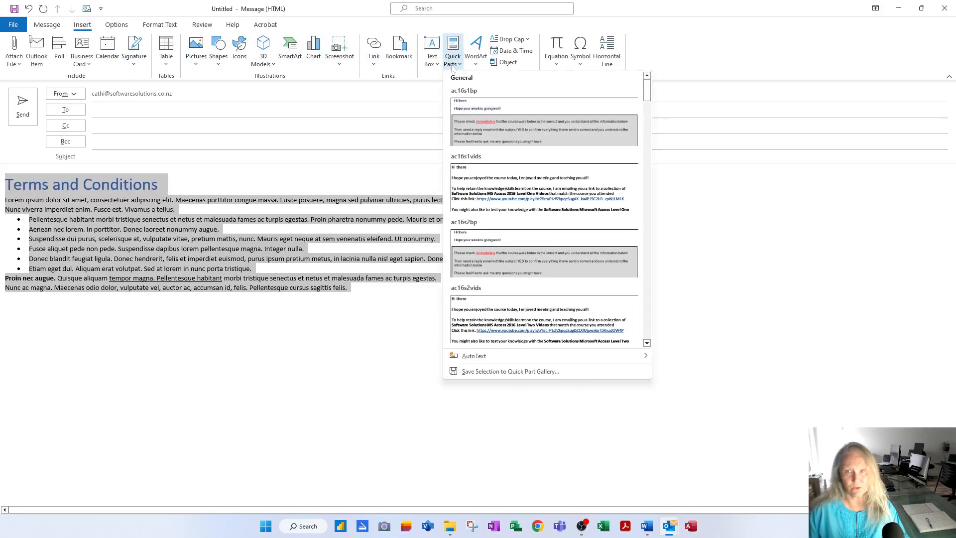
pyautogui.click(510, 372)
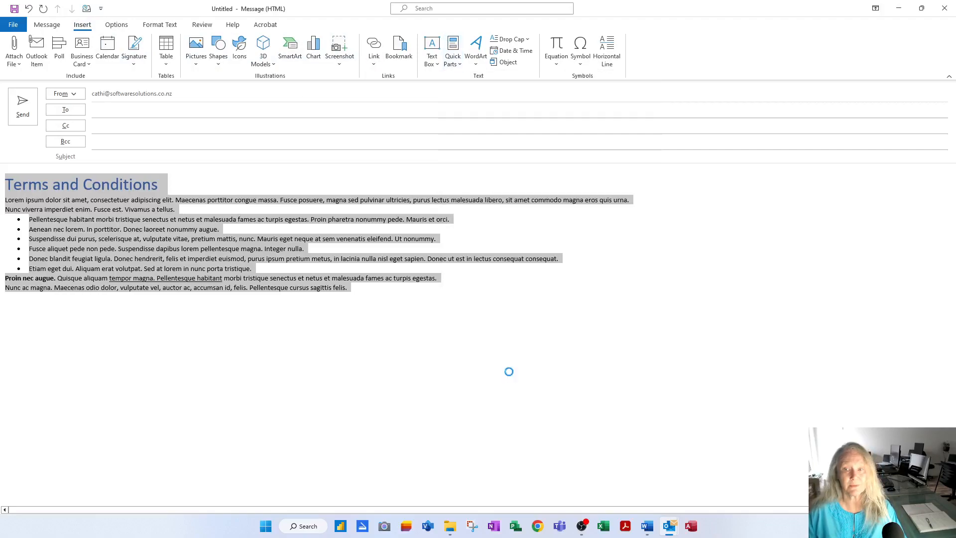
pyautogui.write('T')
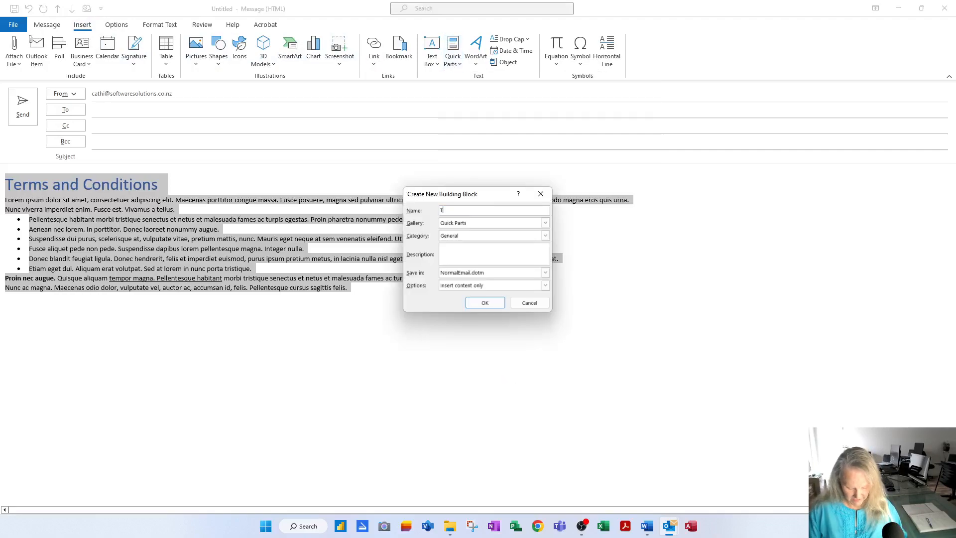
pyautogui.write(' and Cs')
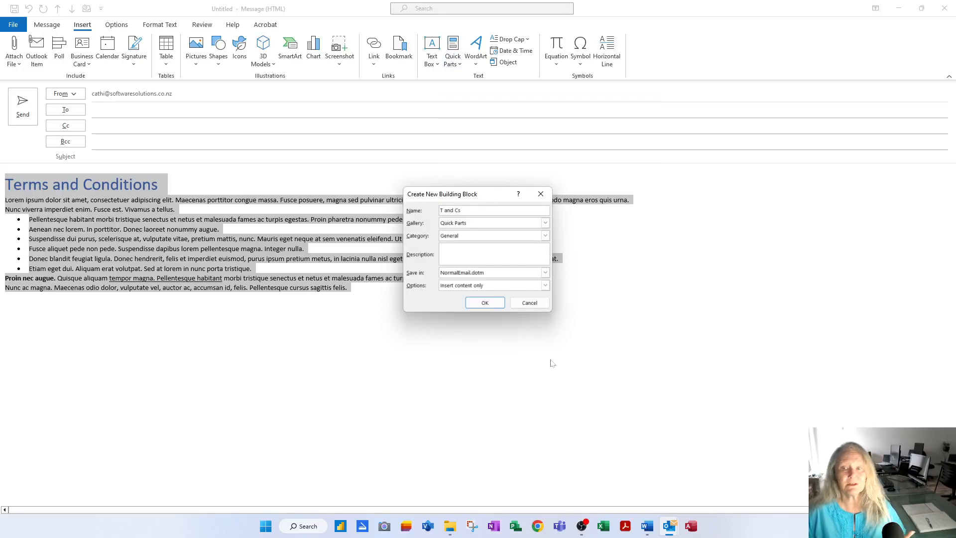
pyautogui.click(485, 302)
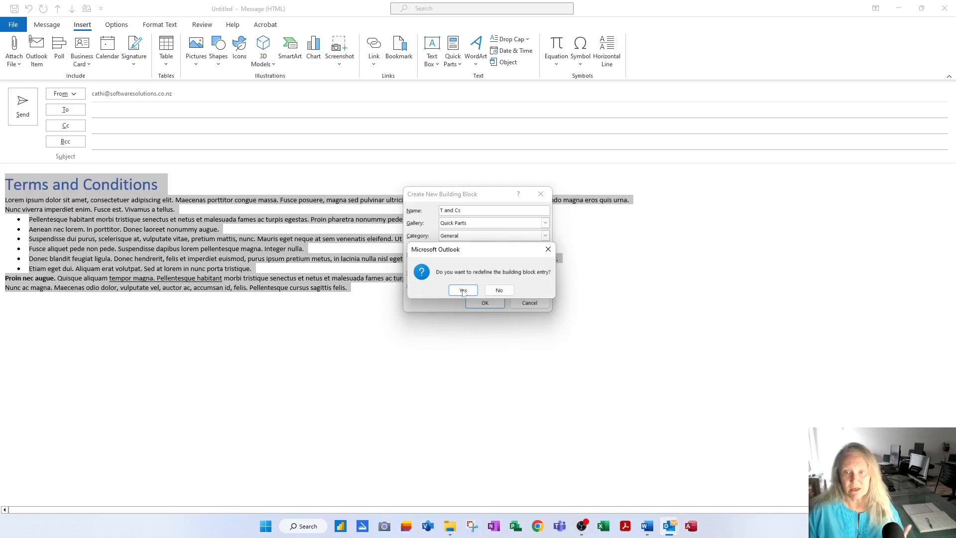
pyautogui.click(463, 290)
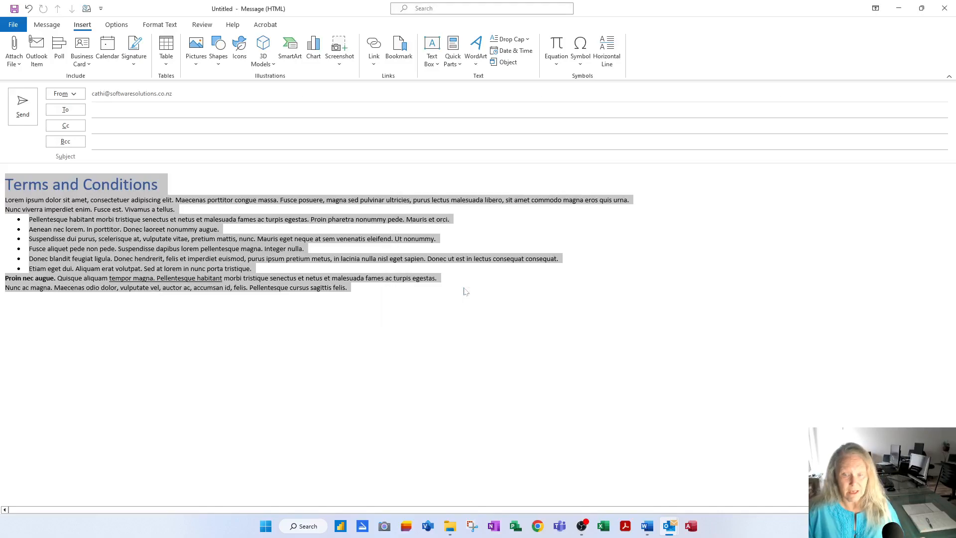
# Delete the selected text and insert the redefined "T and Cs" block in its place by AutoText completion.
pyautogui.press('Delete')
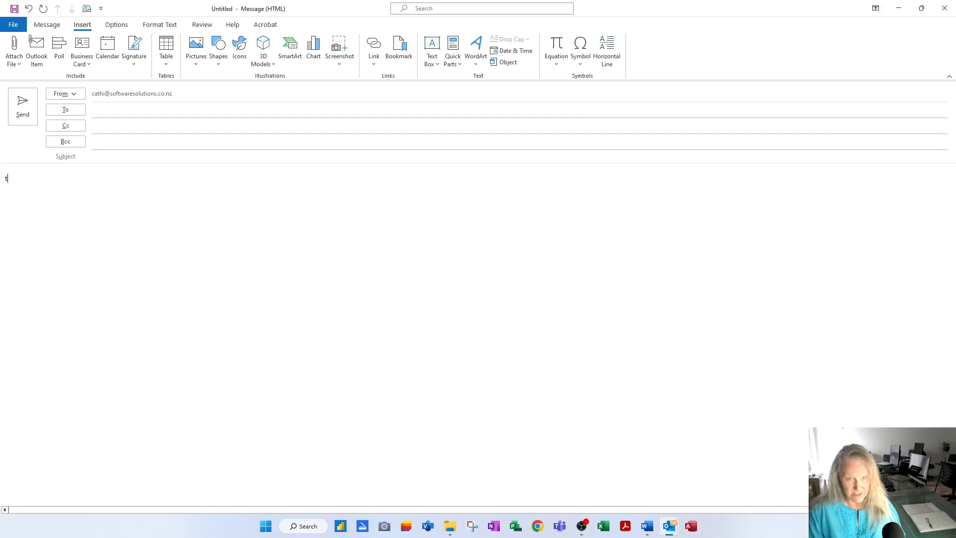
pyautogui.write('and')
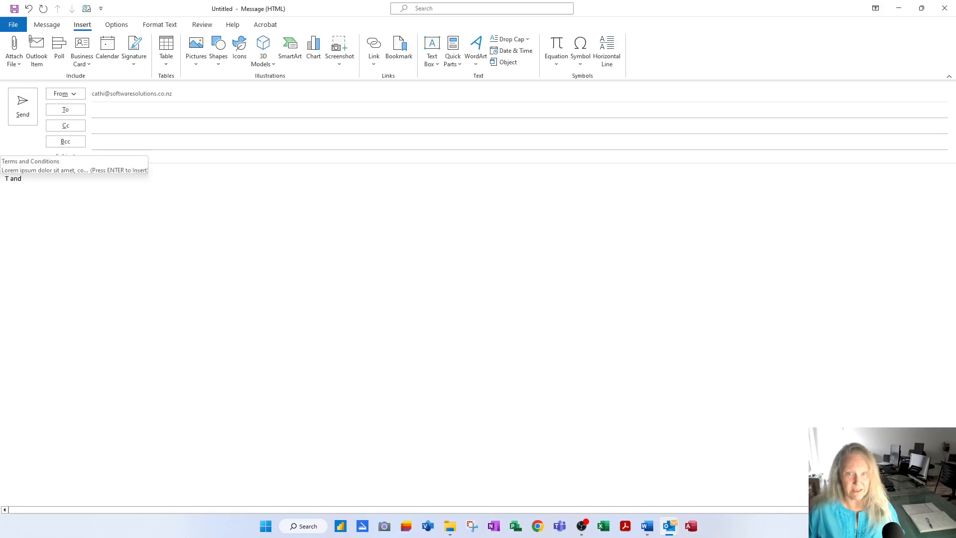
pyautogui.press('Return')
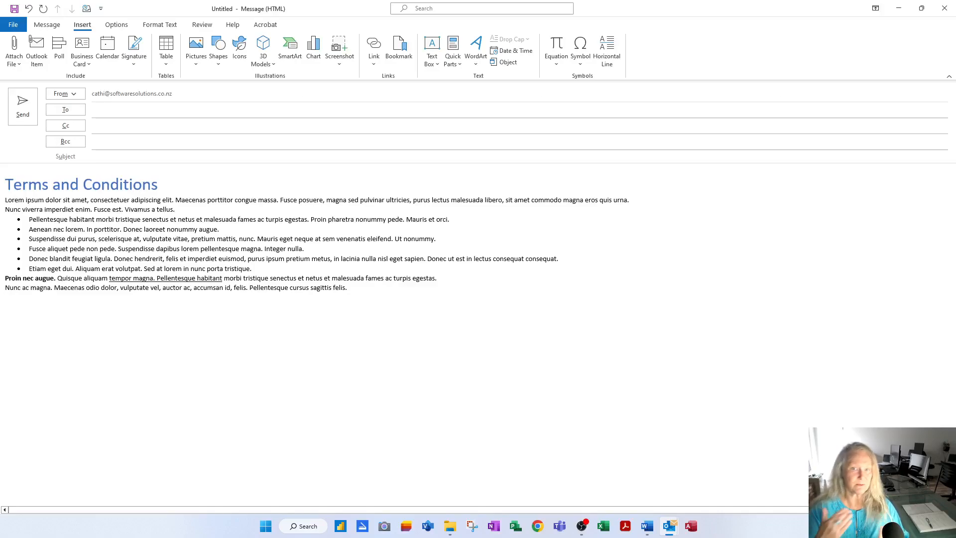
pyautogui.press('Return')
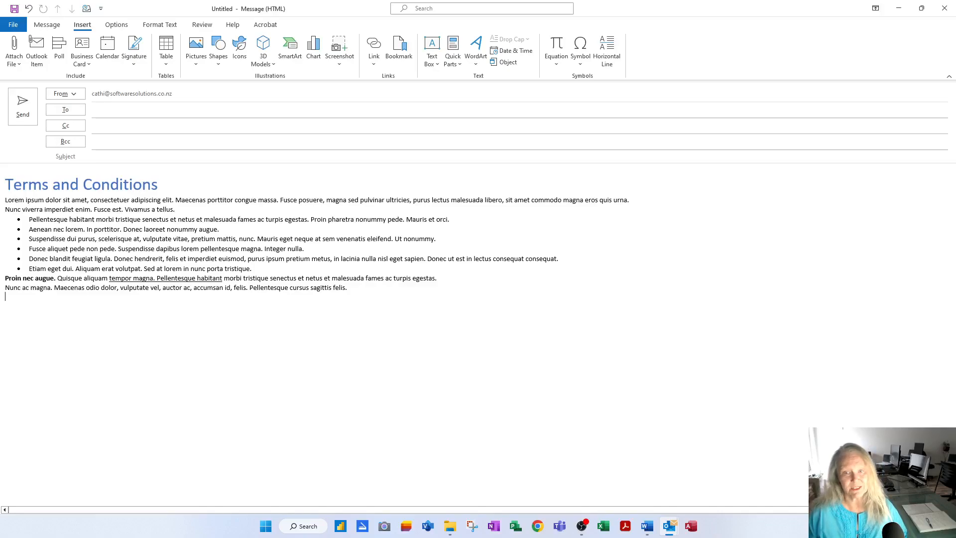
pyautogui.hotkey('ctrl', 'z')
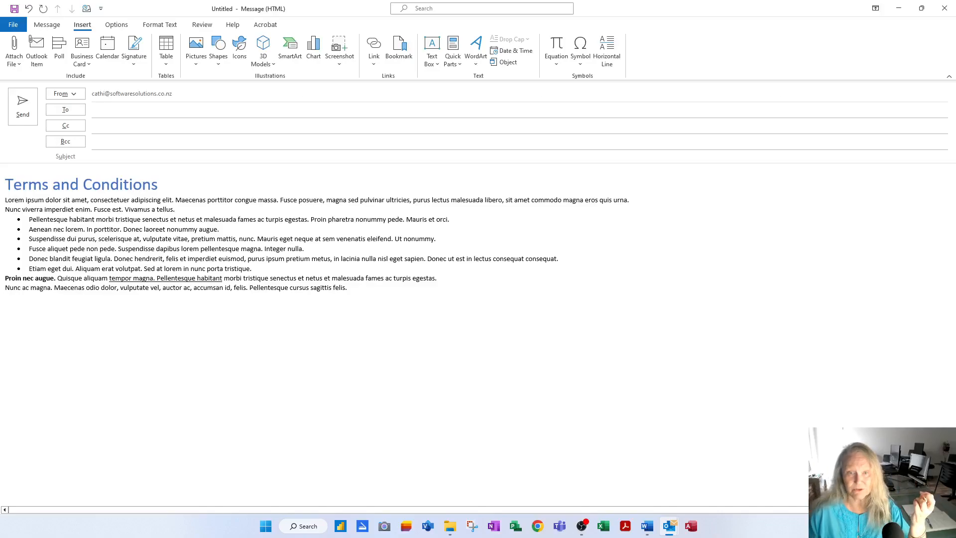
# Enter "Software Solutions: Terms and Conditions" as the message subject.
pyautogui.click(131, 160)
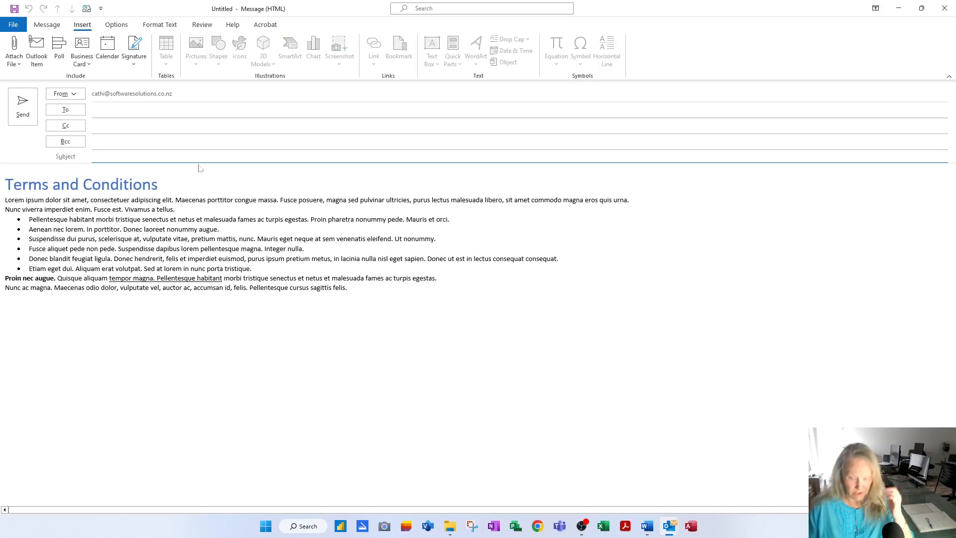
pyautogui.write('Softwar')
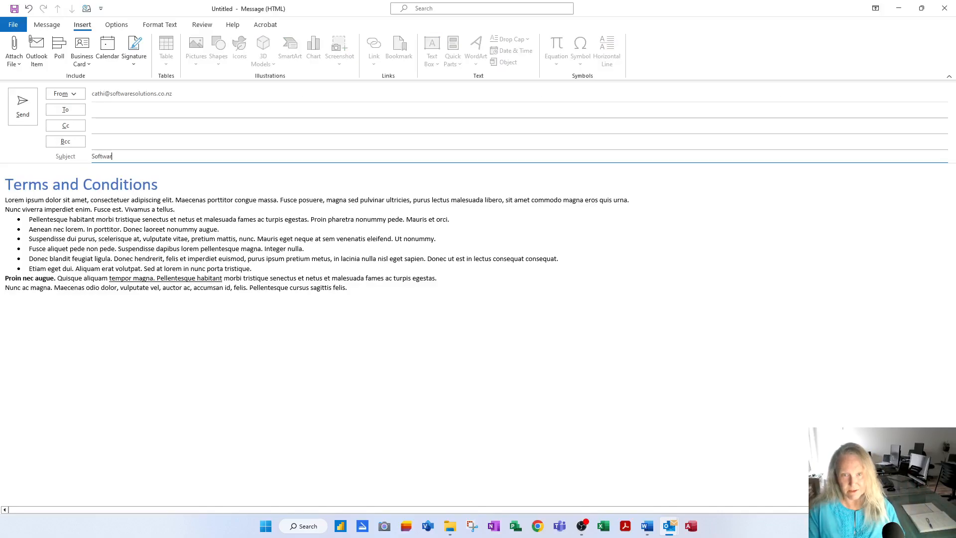
pyautogui.write('e Solutions: Terms and Conditions')
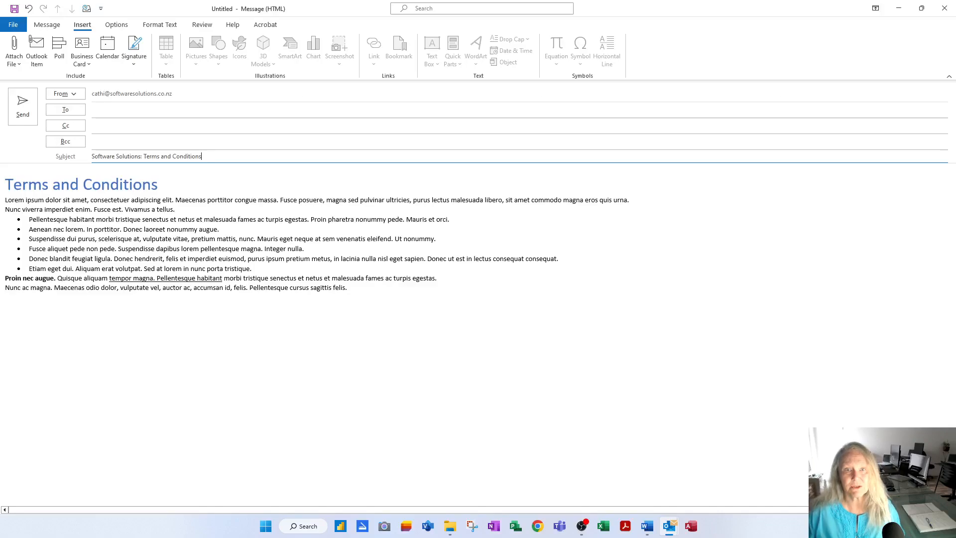
# Attach "Software Solutions Training Terms and Conditions.pdf" from the Documentation folder under Software Solutions to the message.
pyautogui.click(11, 65)
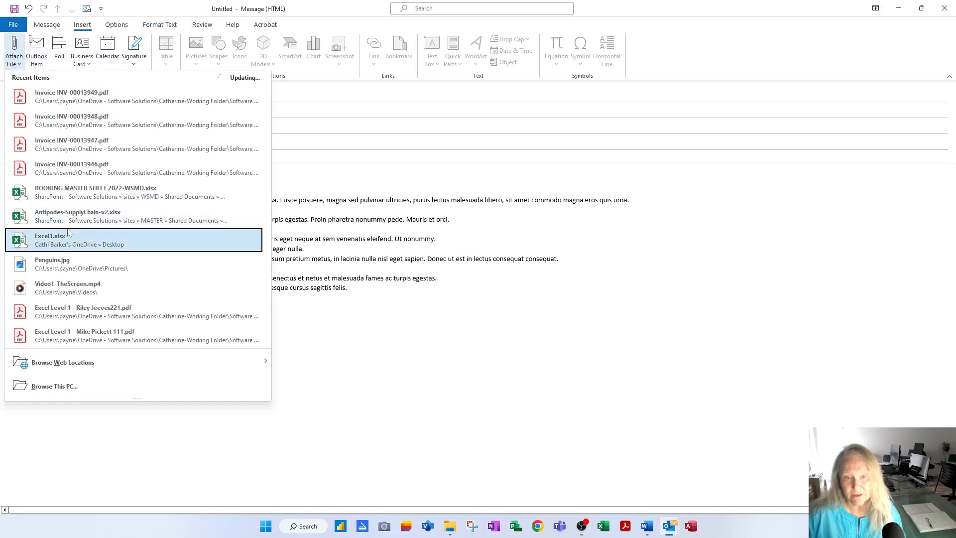
pyautogui.click(86, 394)
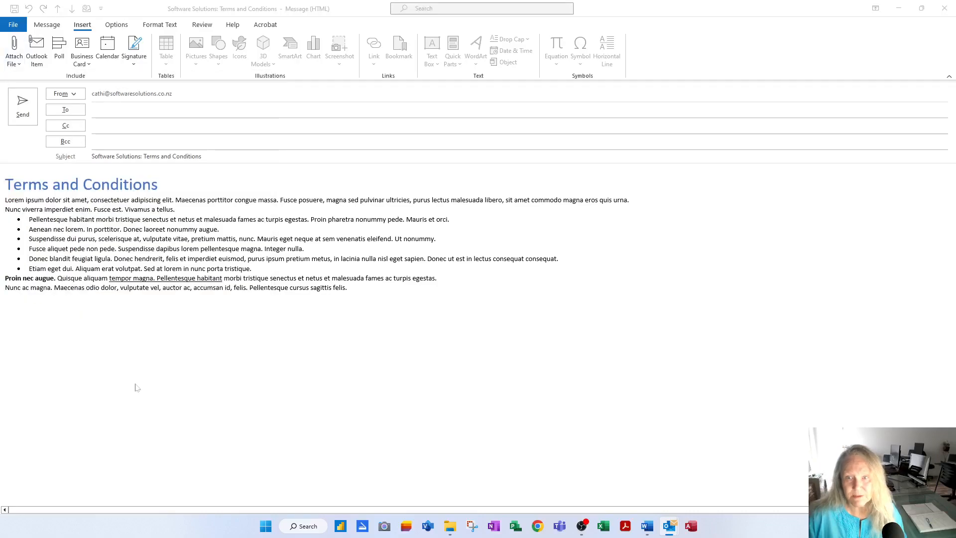
pyautogui.click(281, 27)
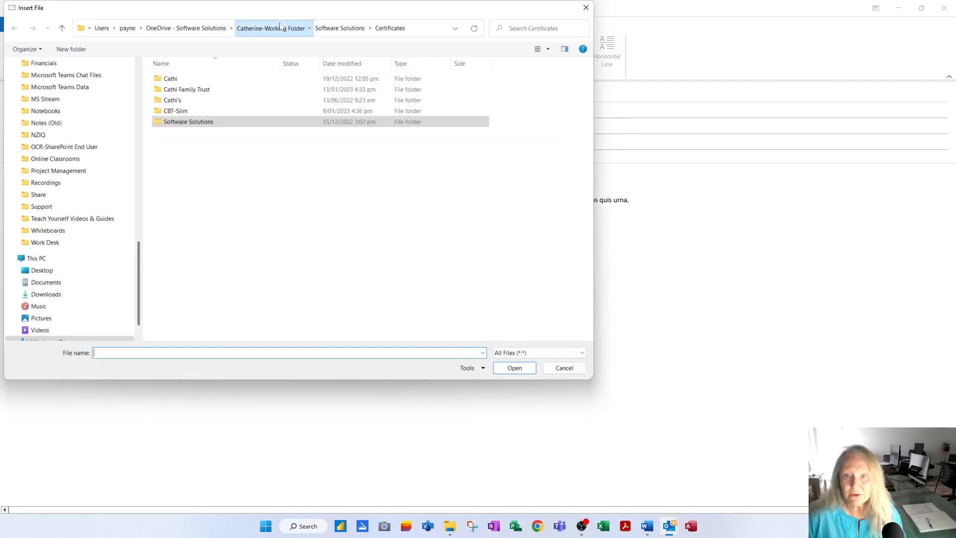
pyautogui.doubleClick(193, 126)
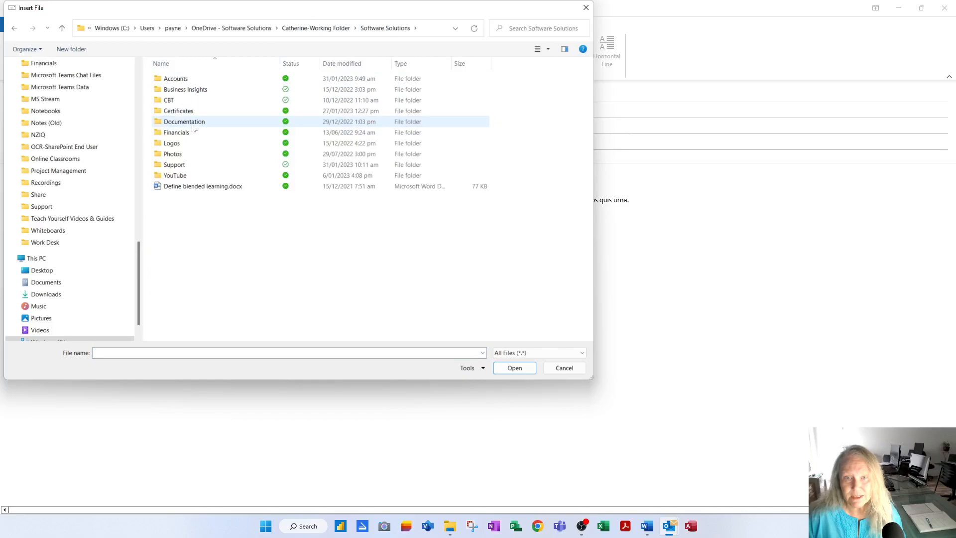
pyautogui.doubleClick(192, 124)
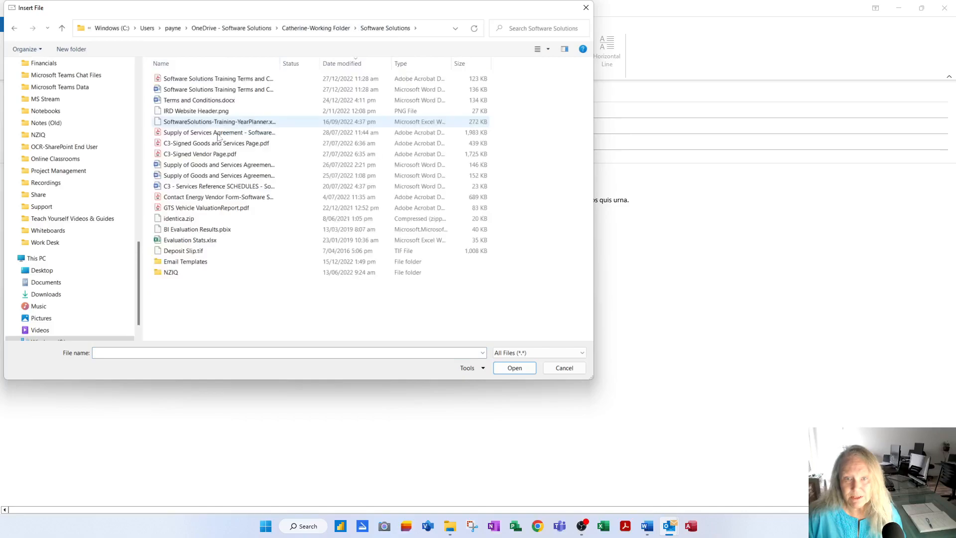
pyautogui.doubleClick(214, 79)
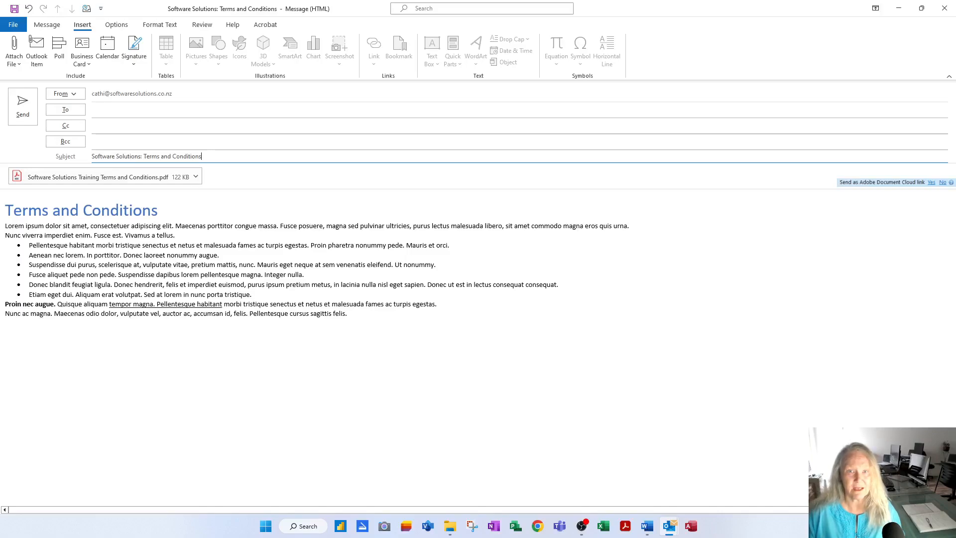
# Begin saving the message as a separate file and set its file type to Outlook Template (*.oft).
pyautogui.click(15, 24)
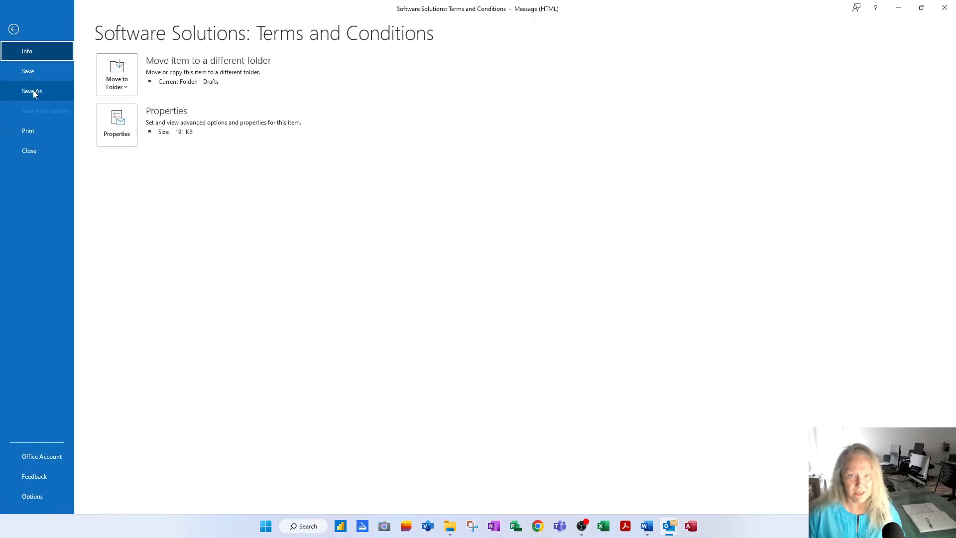
pyautogui.click(14, 29)
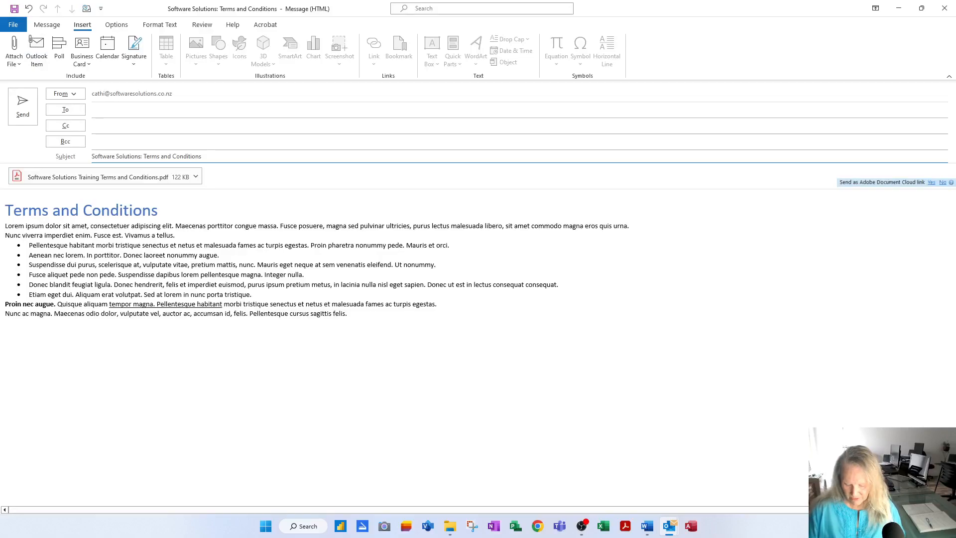
pyautogui.press('F12')
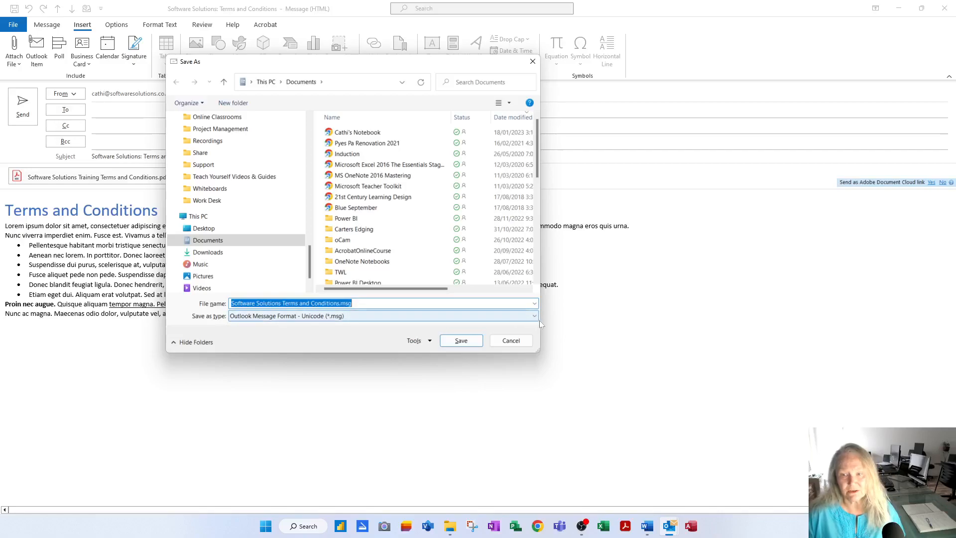
pyautogui.moveTo(539, 326); pyautogui.dragTo(728, 324)
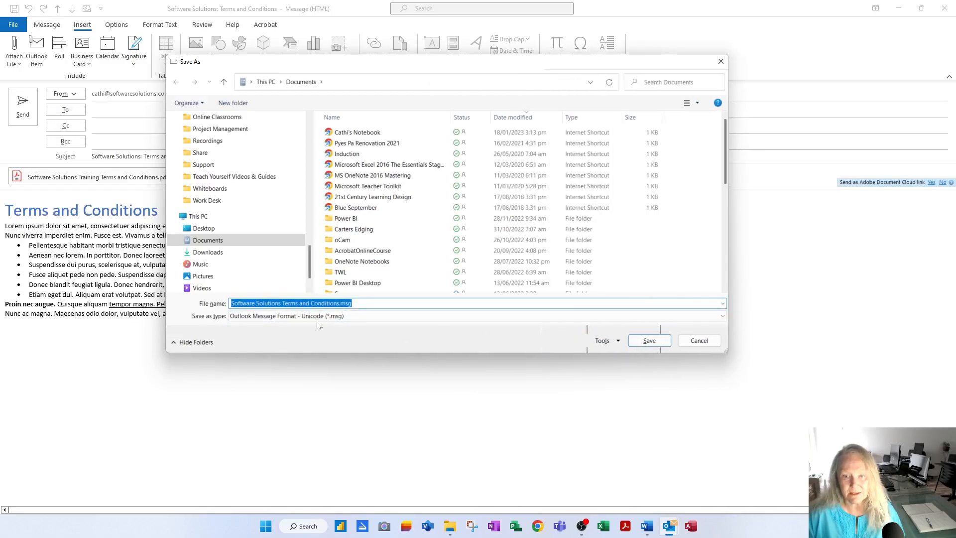
pyautogui.click(305, 317)
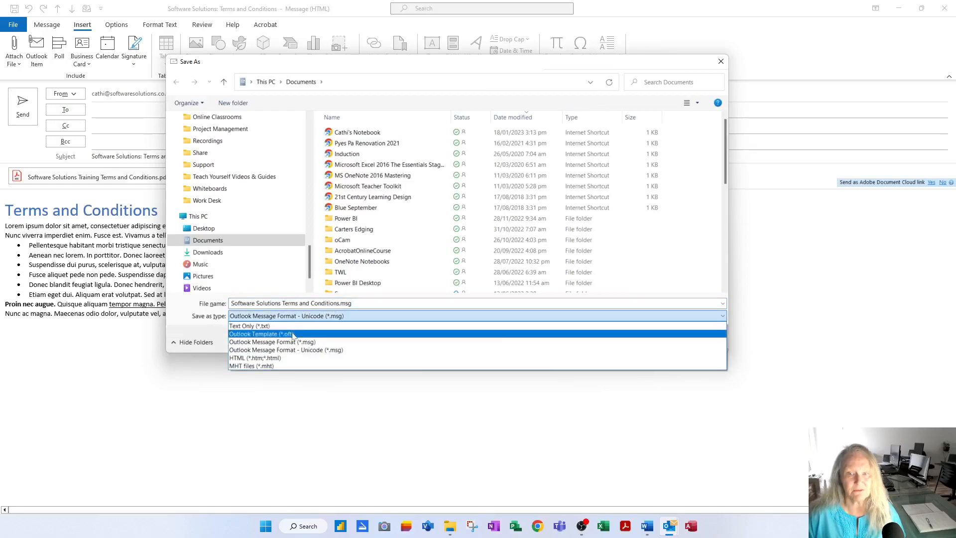
pyautogui.click(292, 335)
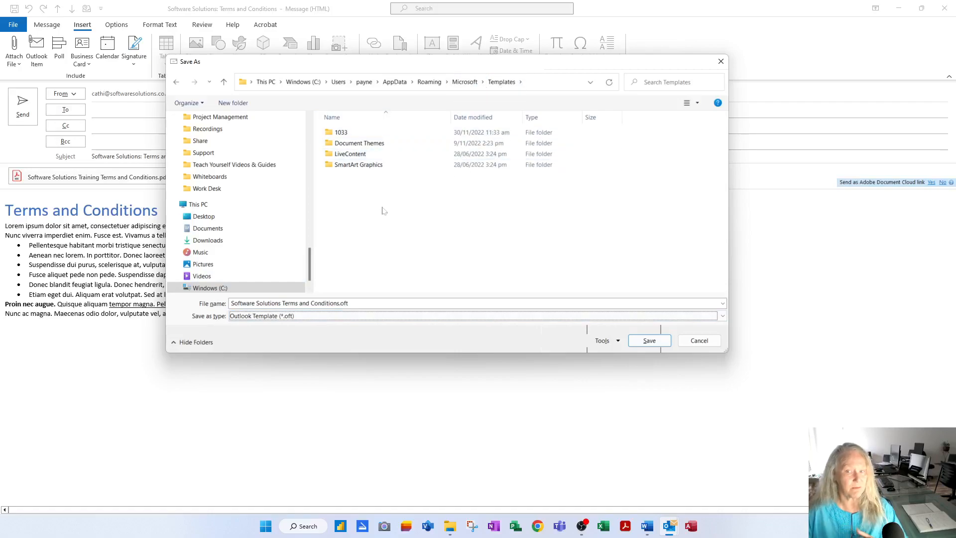
# Set the save location to the Email Templates folder inside the Documentation folder under Software Solutions.
pyautogui.scroll(7, 265, 242)
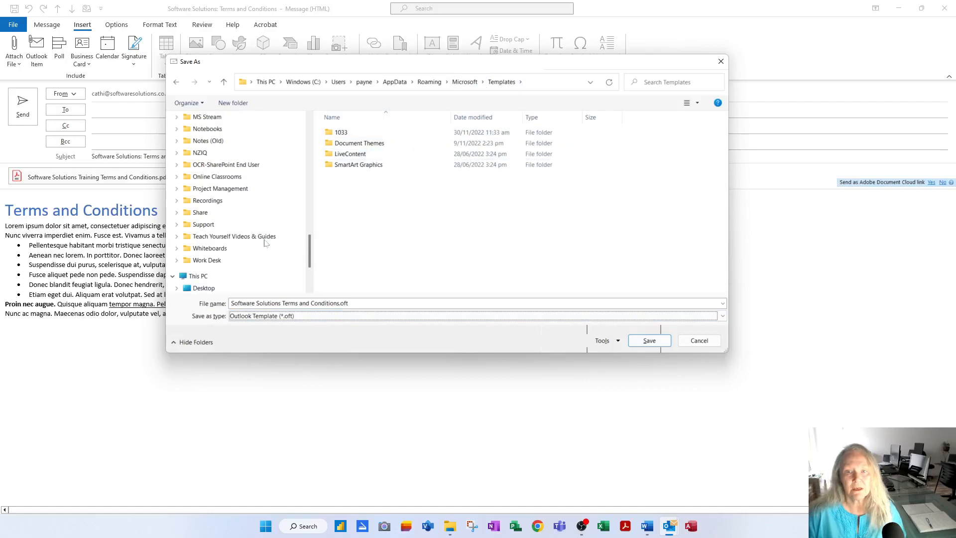
pyautogui.click(230, 185)
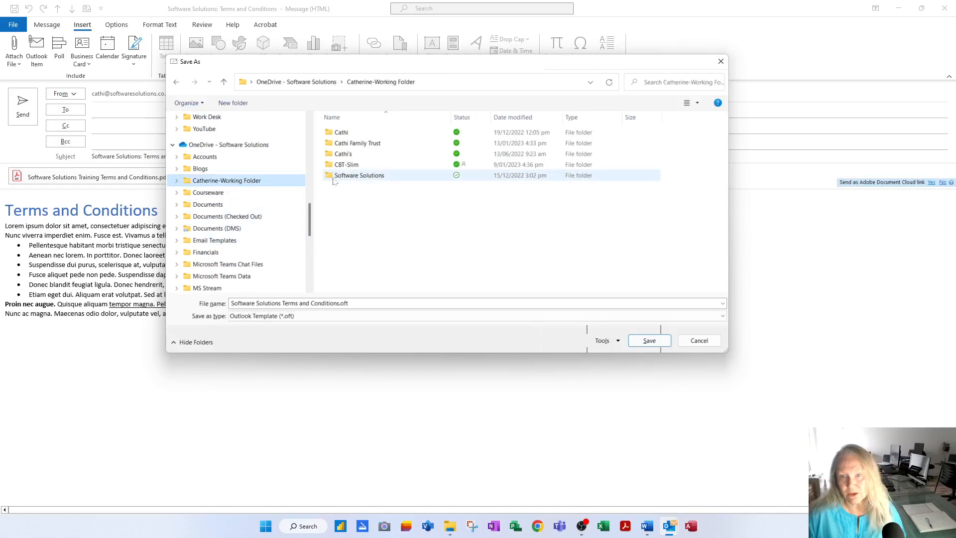
pyautogui.doubleClick(373, 175)
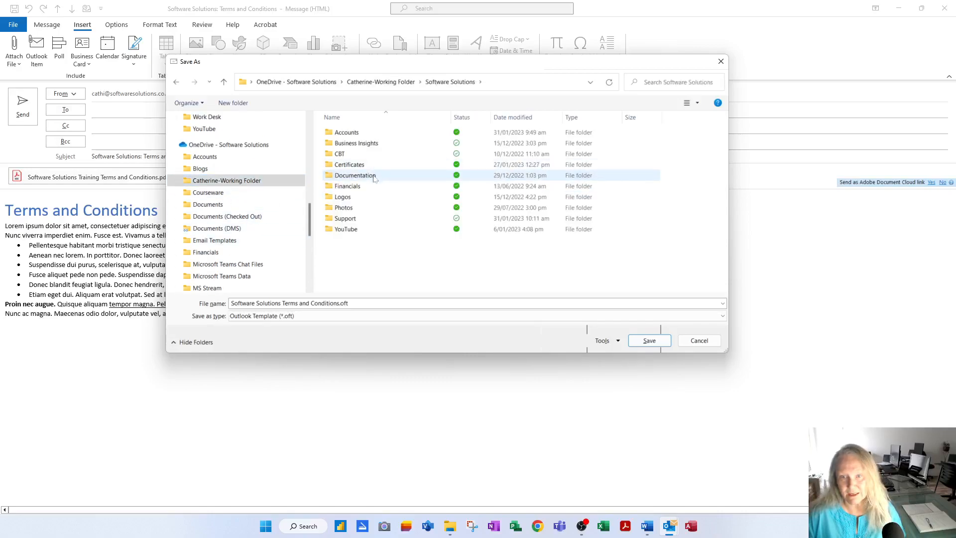
pyautogui.doubleClick(374, 177)
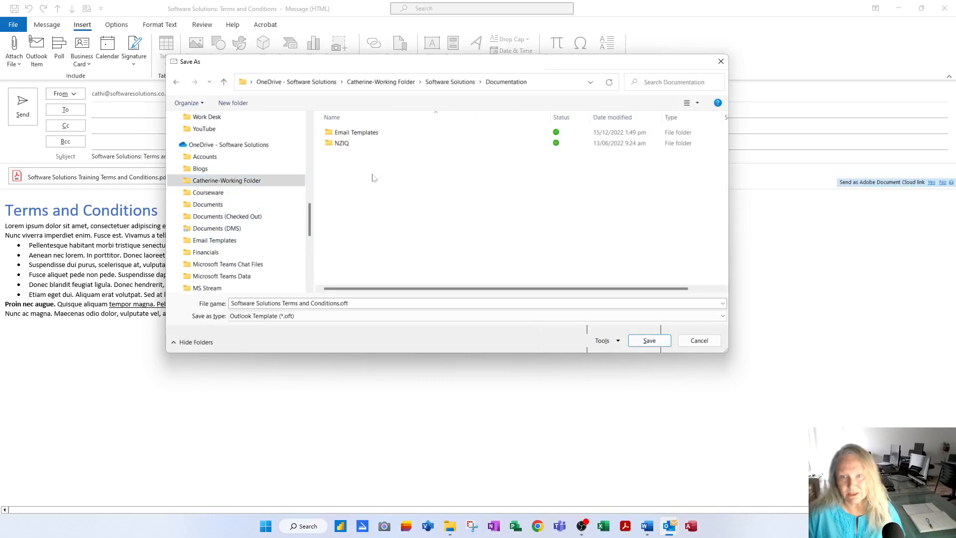
pyautogui.click(360, 134)
pyautogui.doubleClick(361, 134)
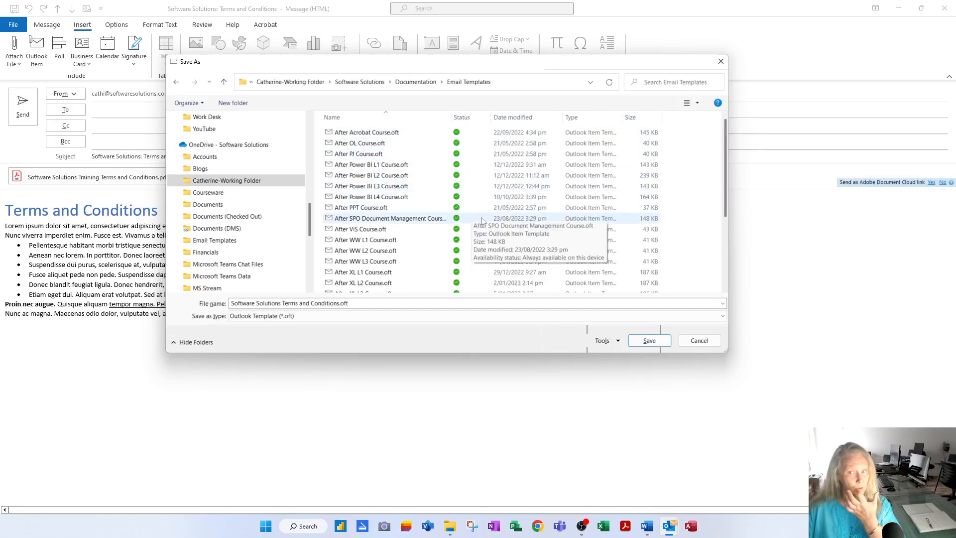
# Save the message as the template "Software Solutions Terms and Conditions.oft" in the Email Templates folder and close the message.
pyautogui.scroll(-2, 398, 262)
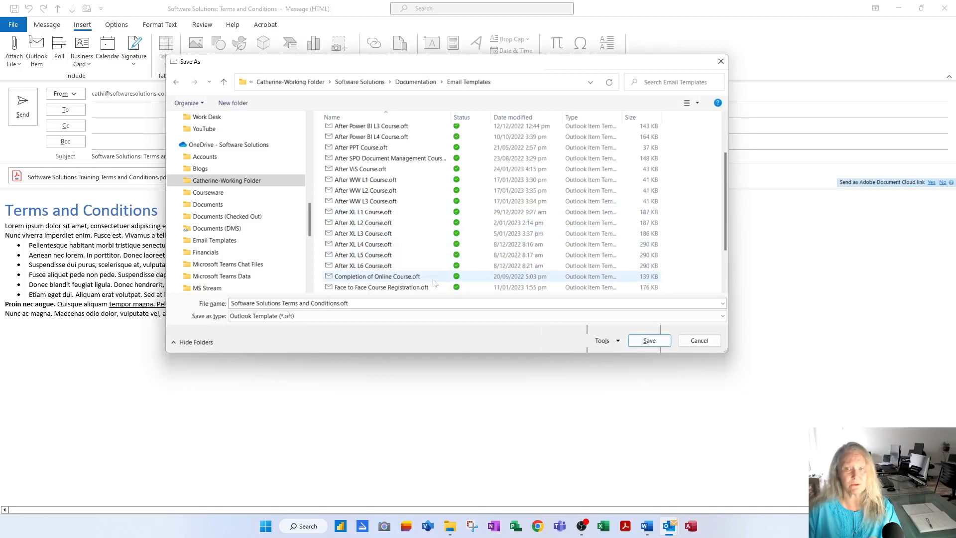
pyautogui.scroll(1, 433, 281)
pyautogui.scroll(1, 433, 281)
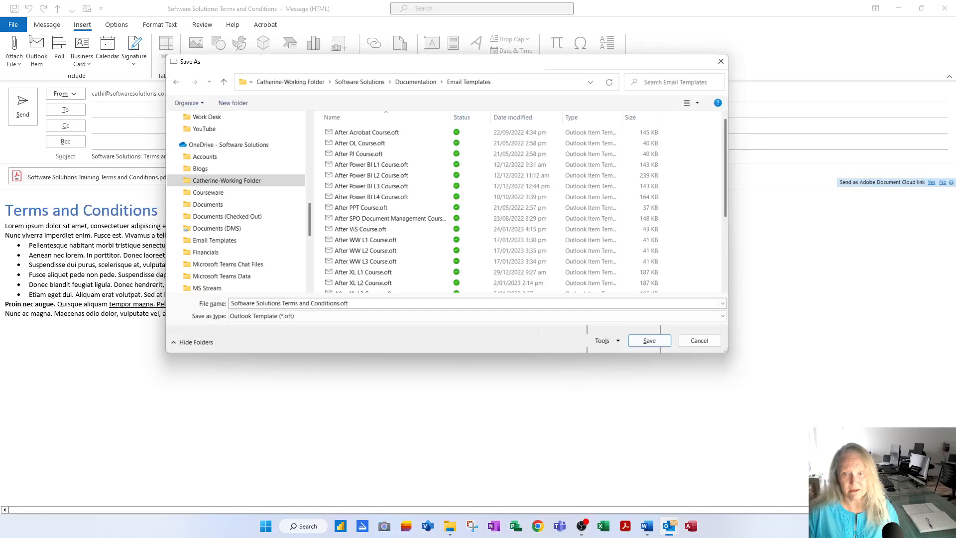
pyautogui.click(648, 343)
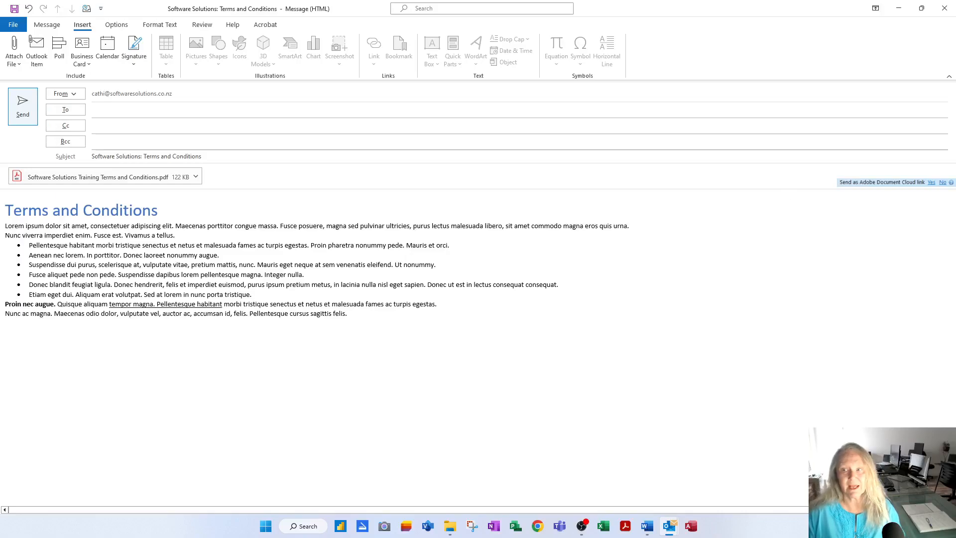
pyautogui.click(944, 8)
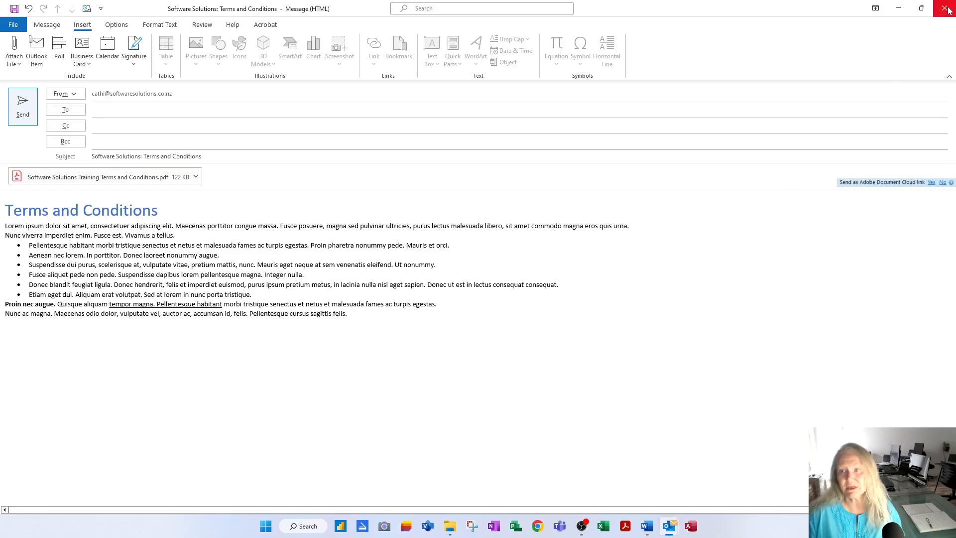
pyautogui.click(481, 290)
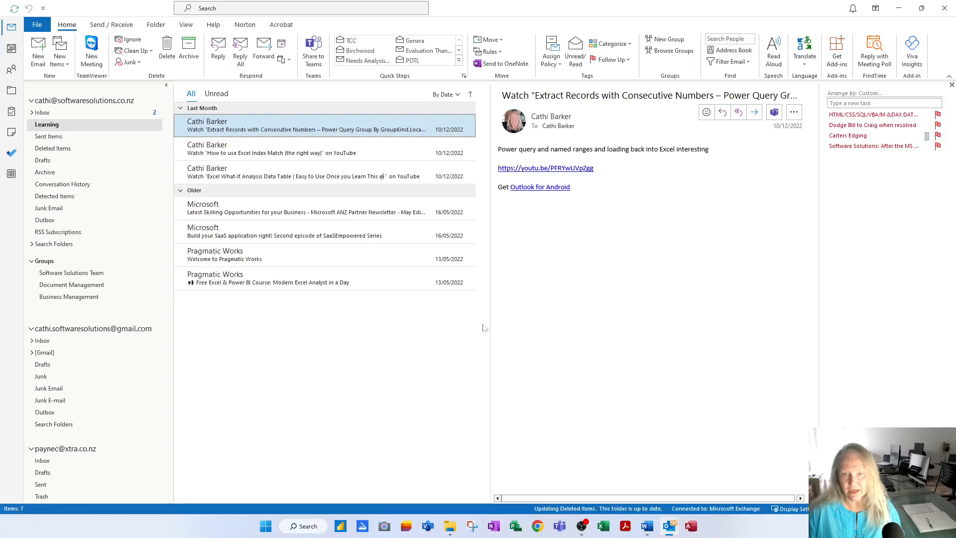
pyautogui.click(449, 527)
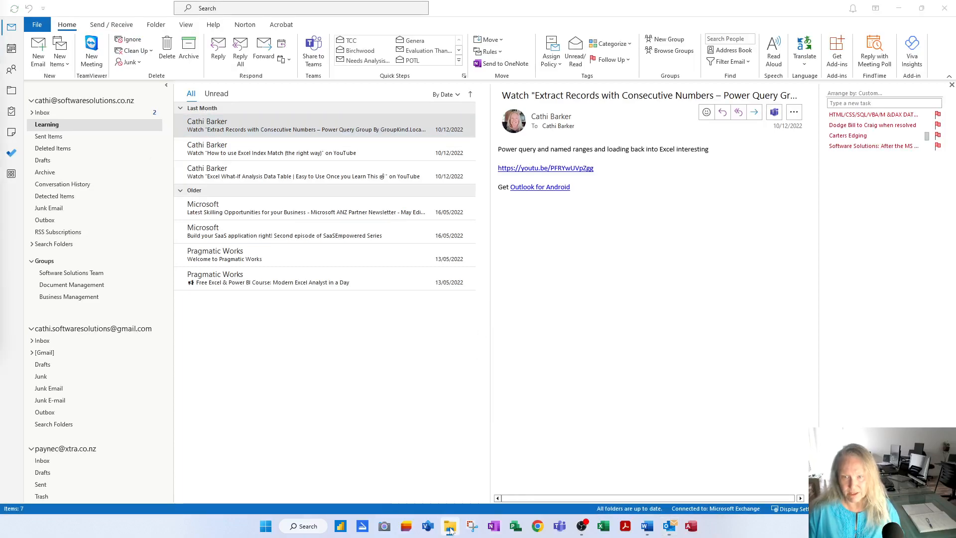
pyautogui.moveTo(0, 10); pyautogui.dragTo(568, 78)
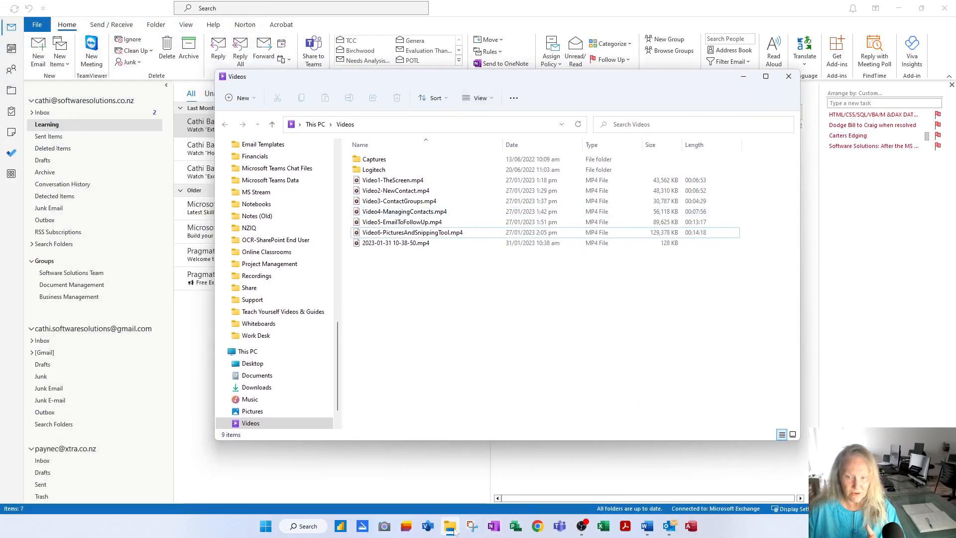
pyautogui.moveTo(451, 533)
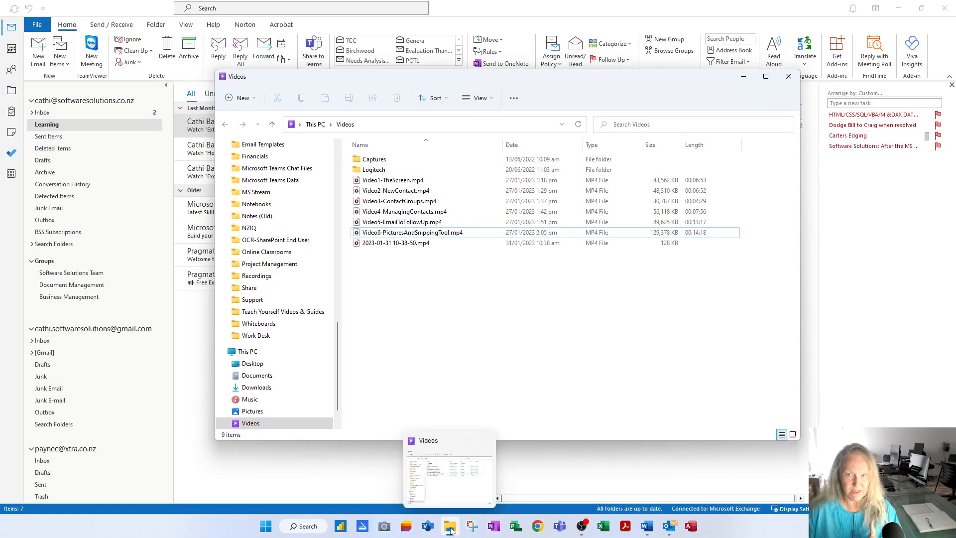
pyautogui.click(789, 76)
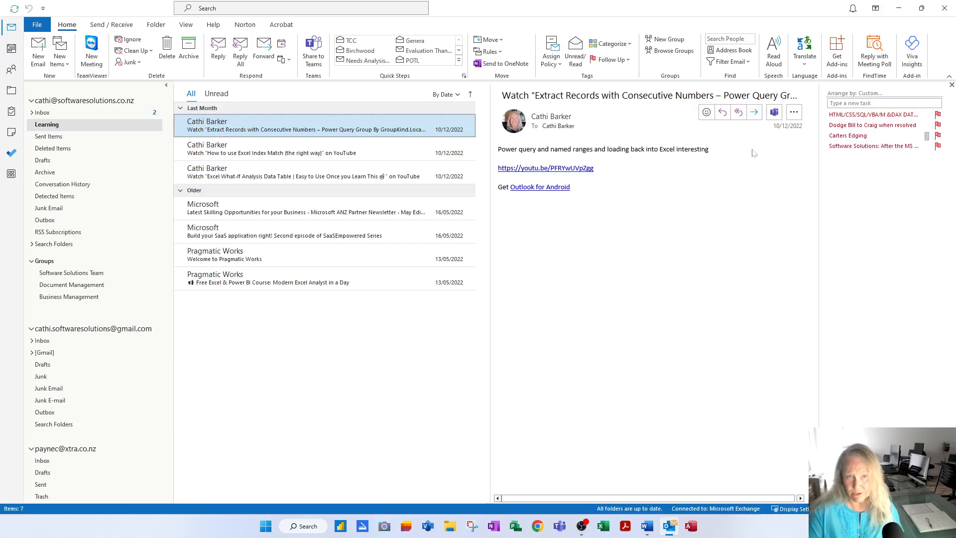
# Switch to File Explorer and open the Email Templates folder inside Documentation under Software Solutions.
pyautogui.press('super+e')
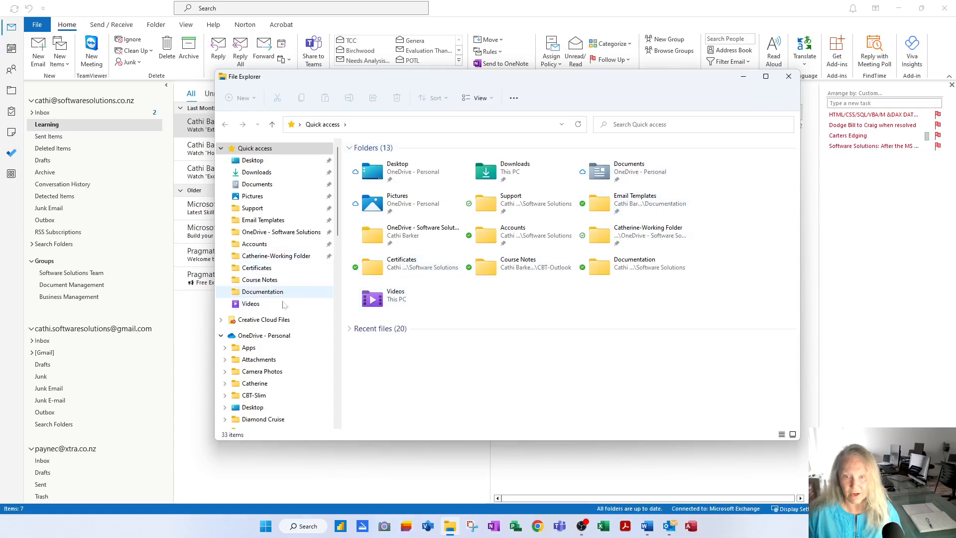
pyautogui.scroll(-5, 299, 381)
pyautogui.scroll(-3, 299, 381)
pyautogui.click(281, 387)
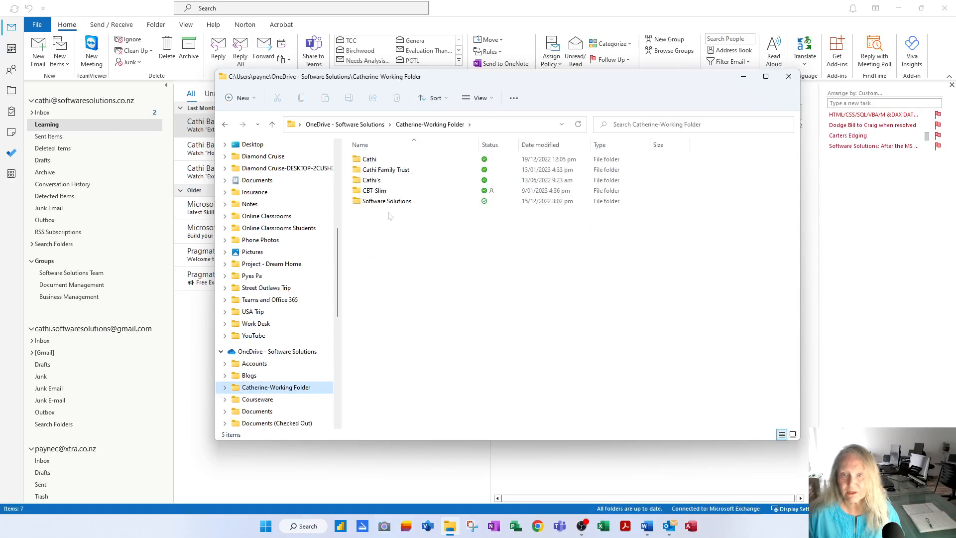
pyautogui.doubleClick(391, 201)
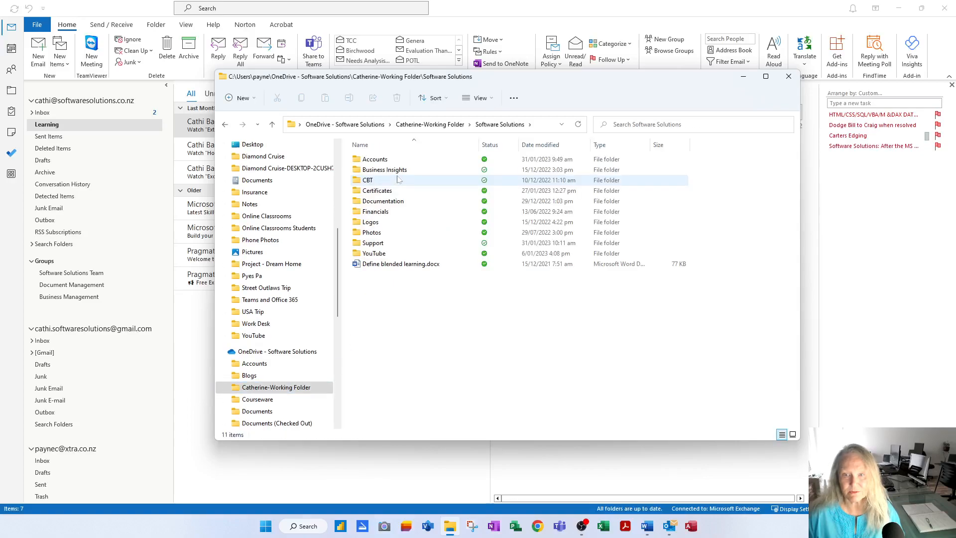
pyautogui.doubleClick(389, 201)
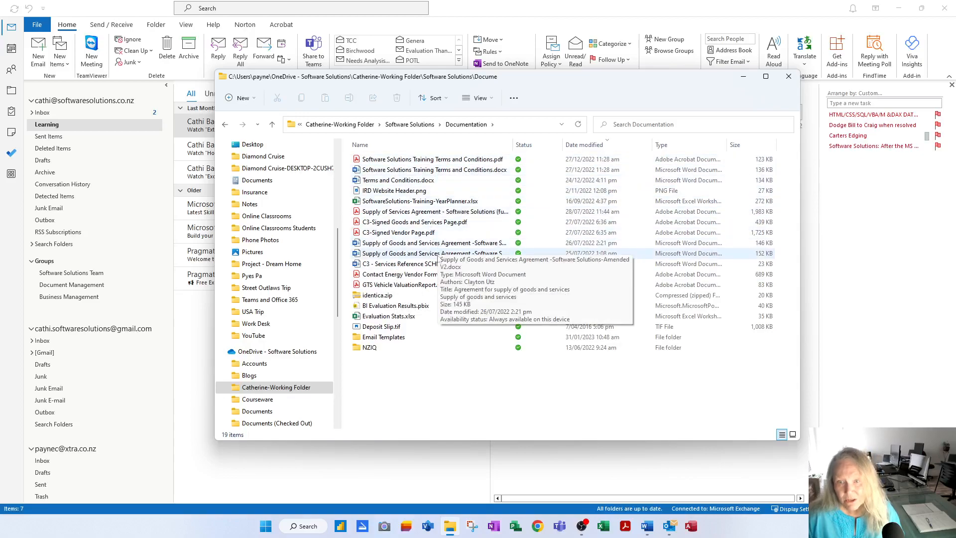
pyautogui.doubleClick(386, 341)
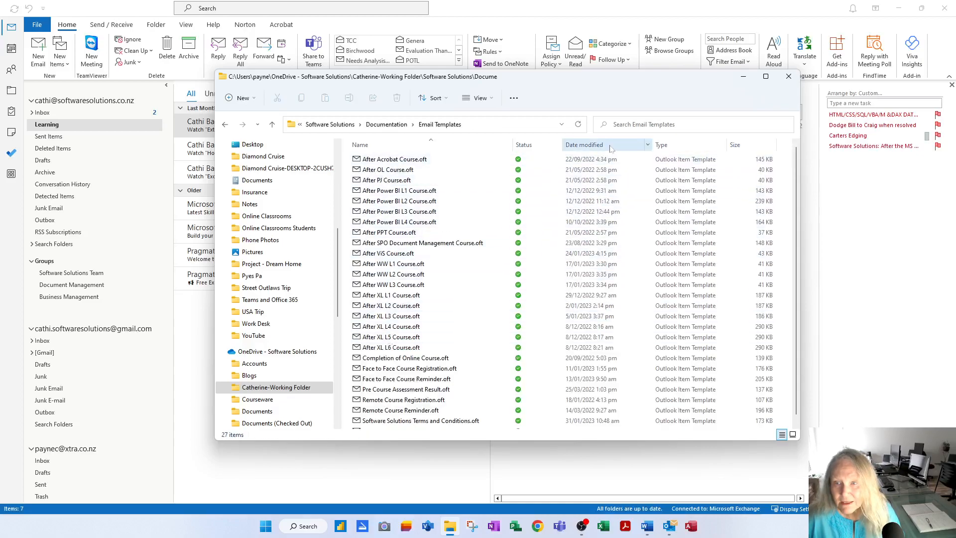
# Locate "Software Solutions Terms and Conditions.oft" by sorting the templates by date modified, and return to Outlook with the folder window closed.
pyautogui.click(580, 146)
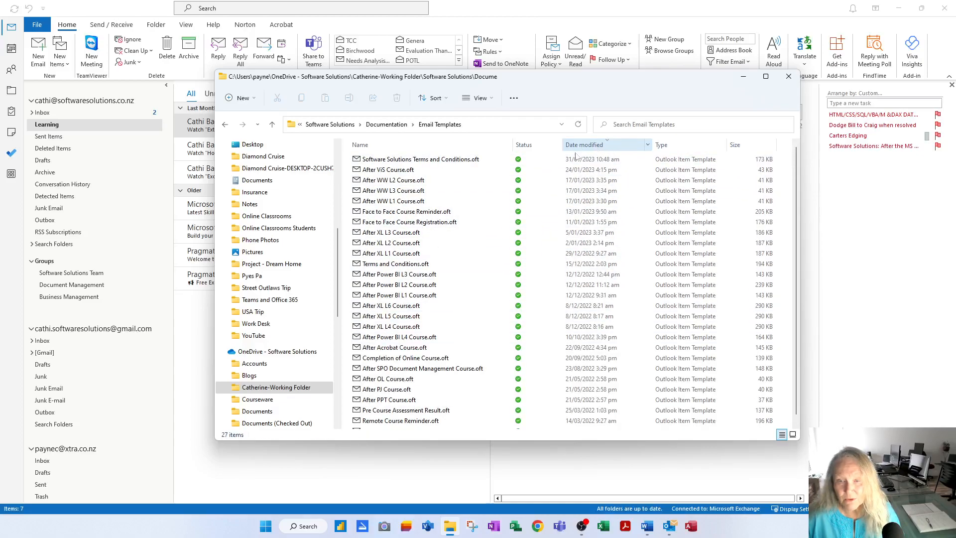
pyautogui.click(409, 161)
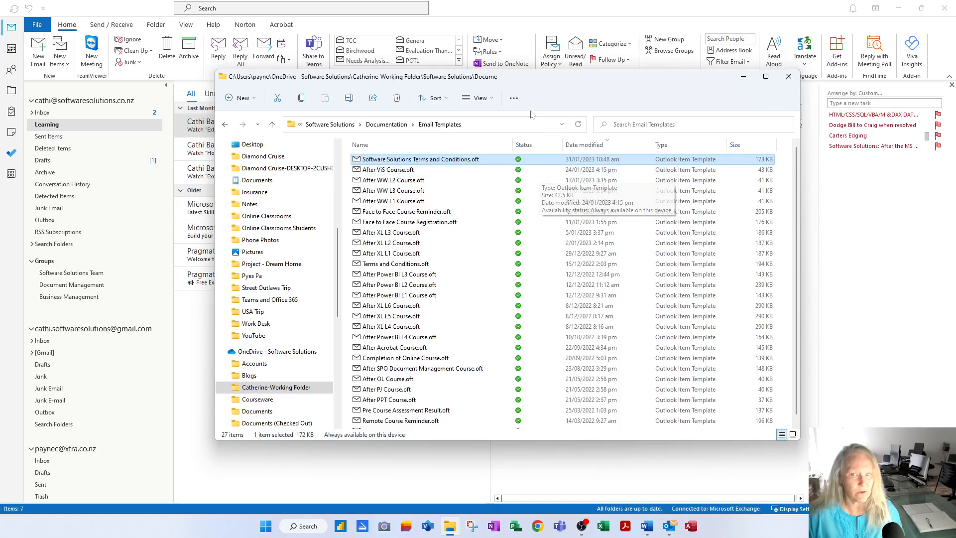
pyautogui.click(788, 76)
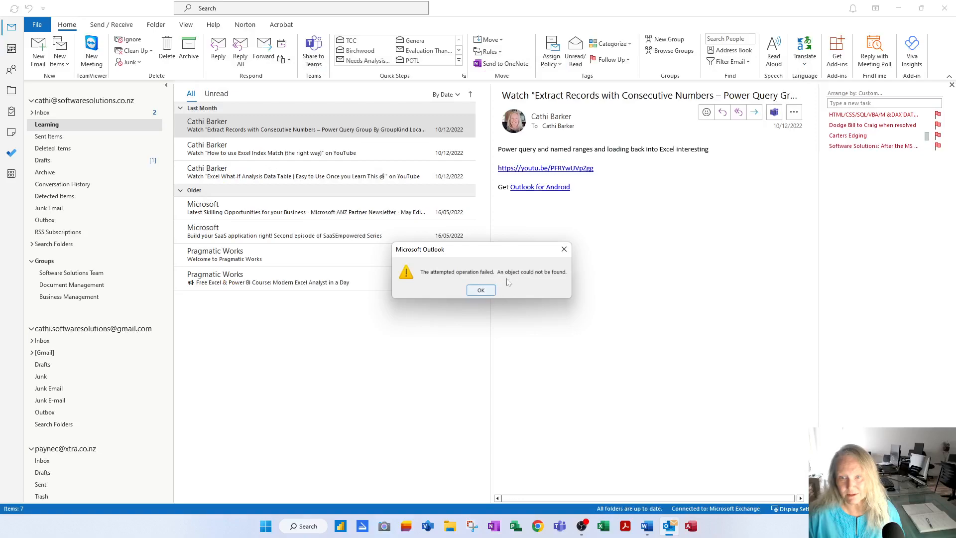
pyautogui.click(564, 249)
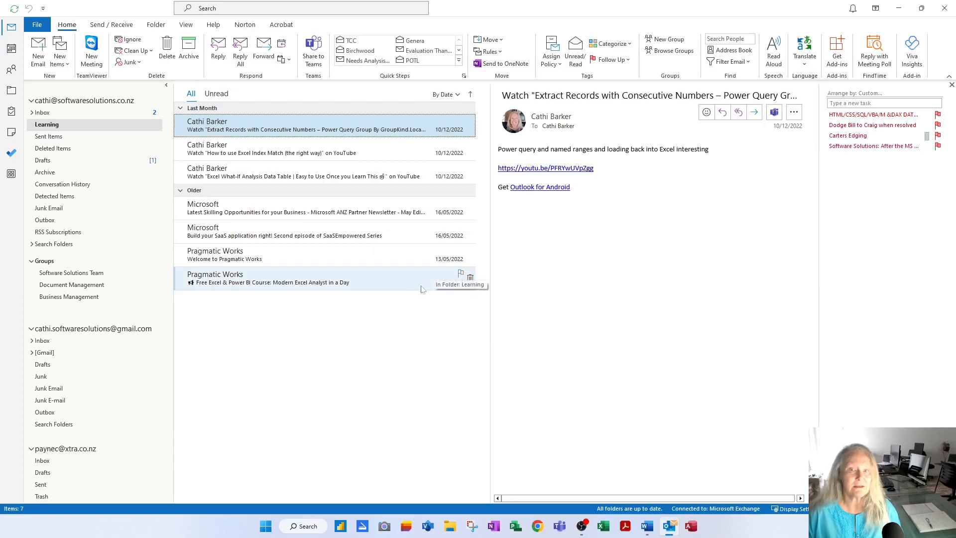
# Create a new email and enter "if" on the first body line, letting AutoCorrect capitalise it.
pyautogui.click(38, 50)
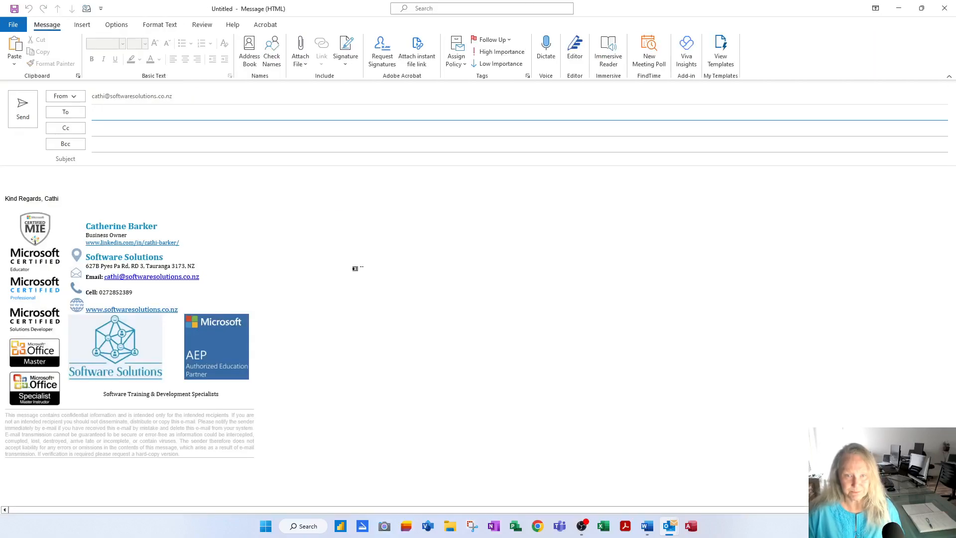
pyautogui.keyDown('ctrl'); pyautogui.scroll(10, 516, 397); pyautogui.keyUp('ctrl')
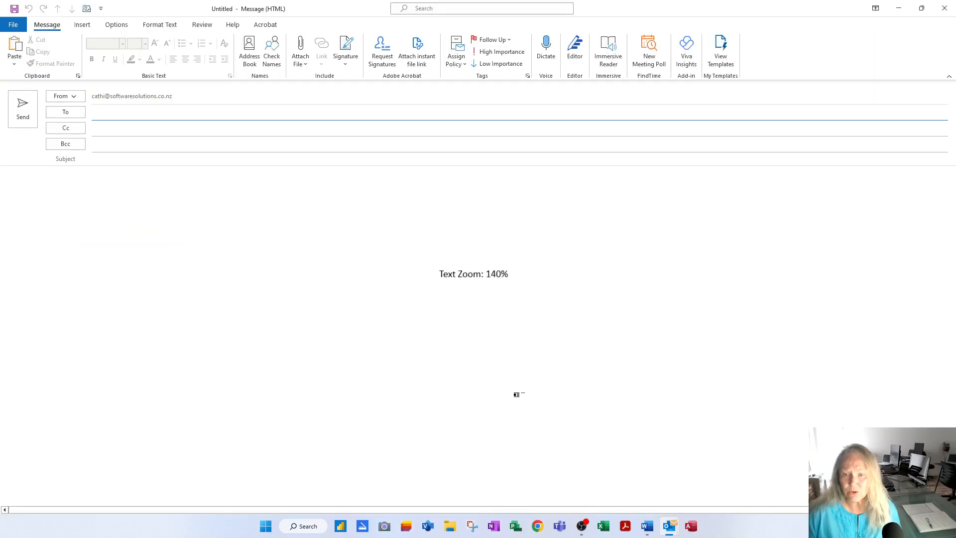
pyautogui.keyDown('ctrl'); pyautogui.scroll(1, 518, 393); pyautogui.keyUp('ctrl')
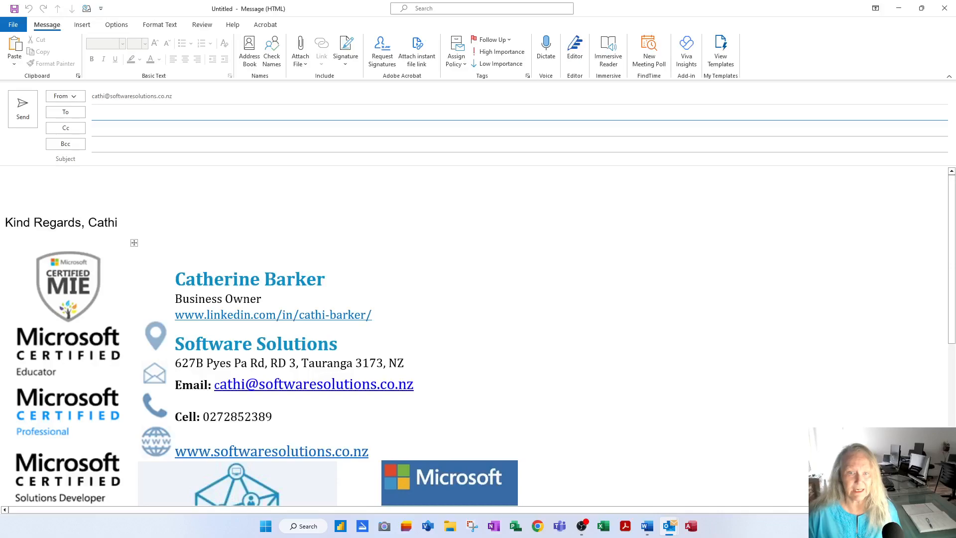
pyautogui.click(51, 188)
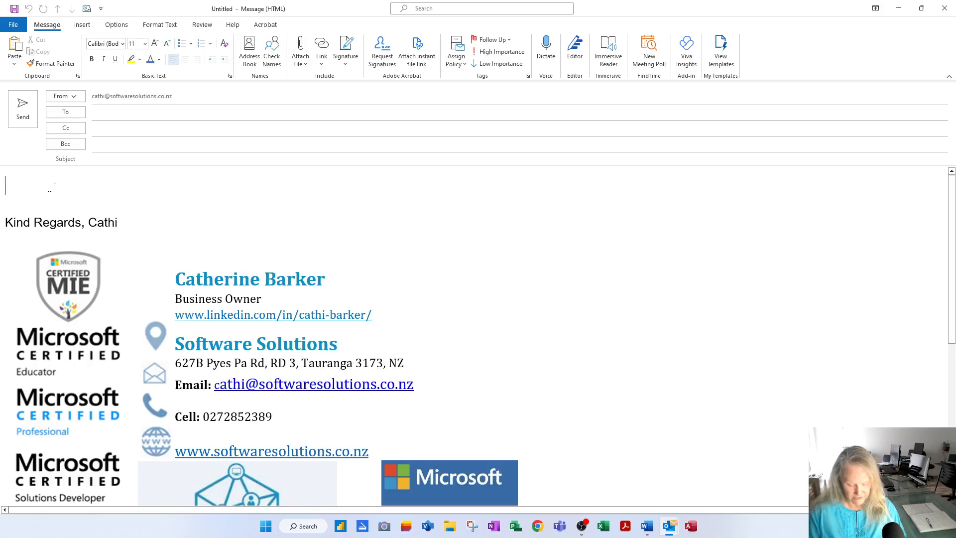
pyautogui.write('if')
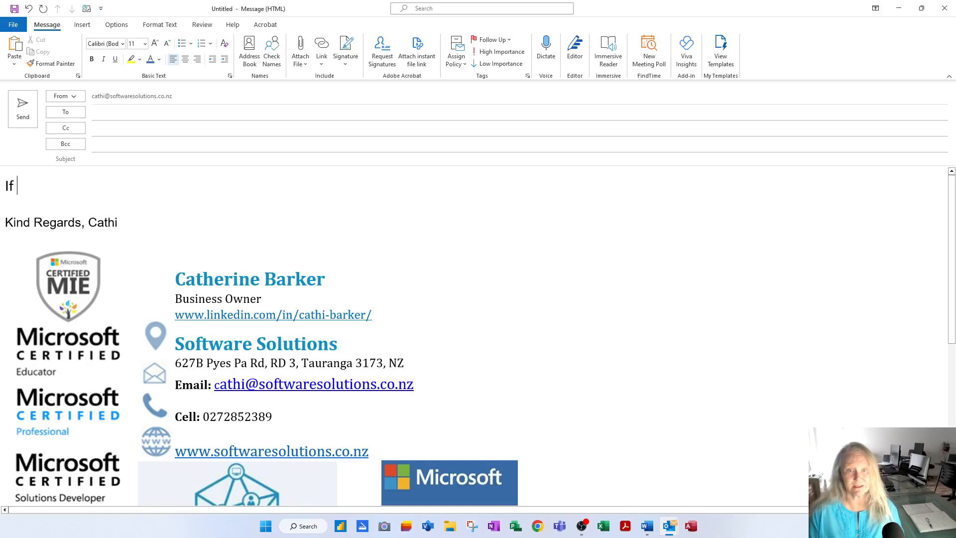
pyautogui.press('Return')
pyautogui.press('Return')
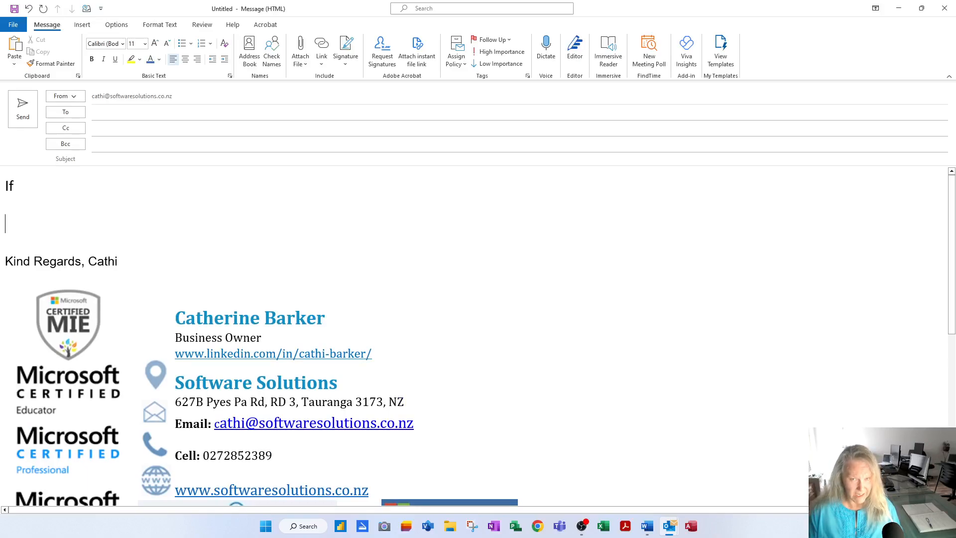
# Enter a first name with inverted capitals and the misspelling "teh" on separate lines, letting AutoCorrect fix both.
pyautogui.write('cATHERINE')
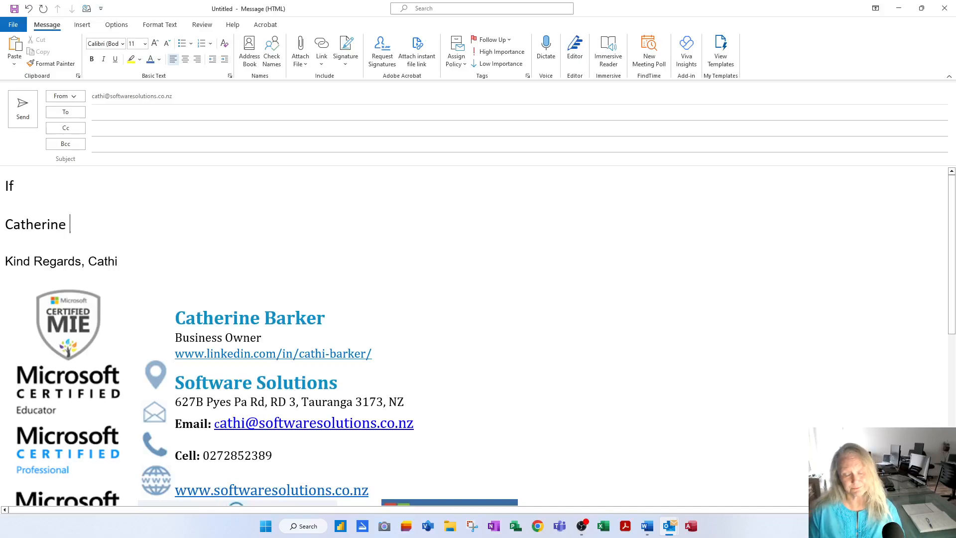
pyautogui.press('Return')
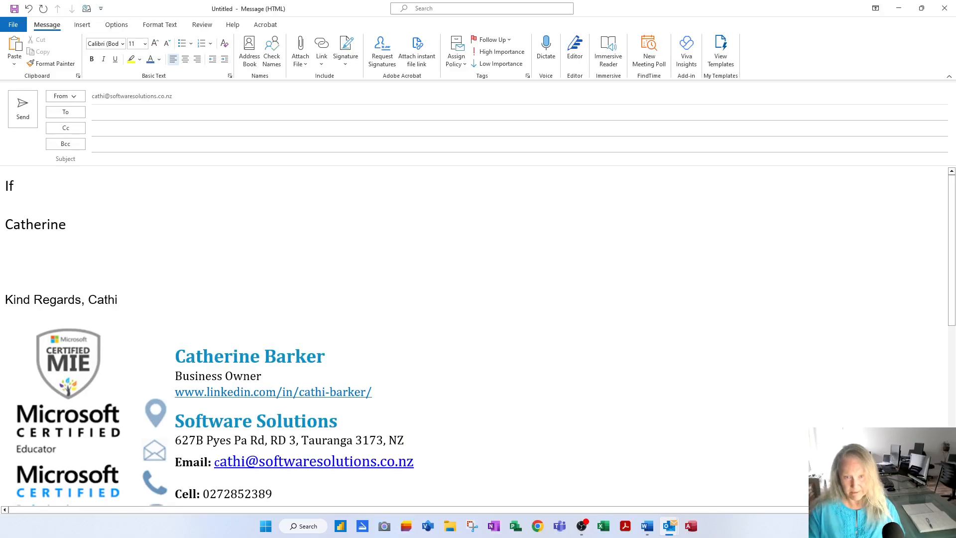
pyautogui.write('teh')
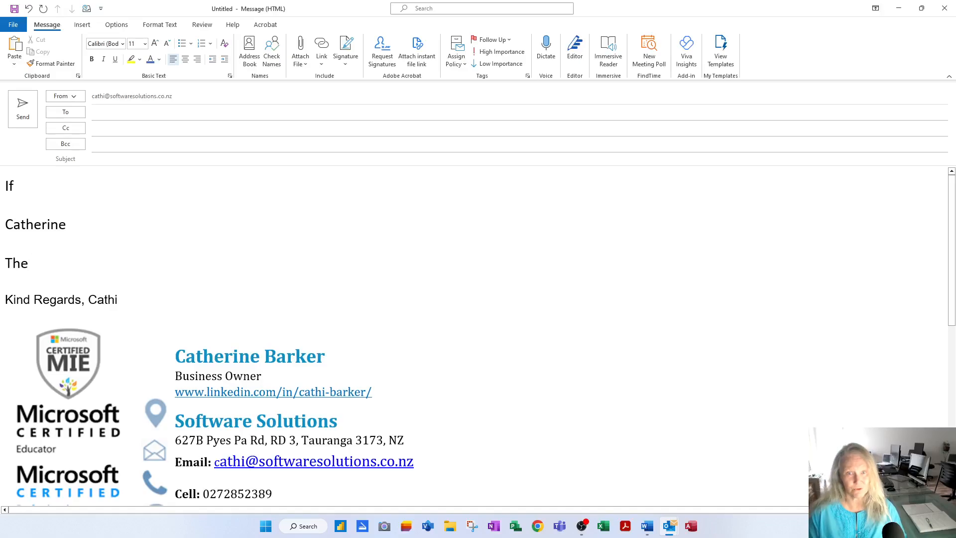
pyautogui.press('Return')
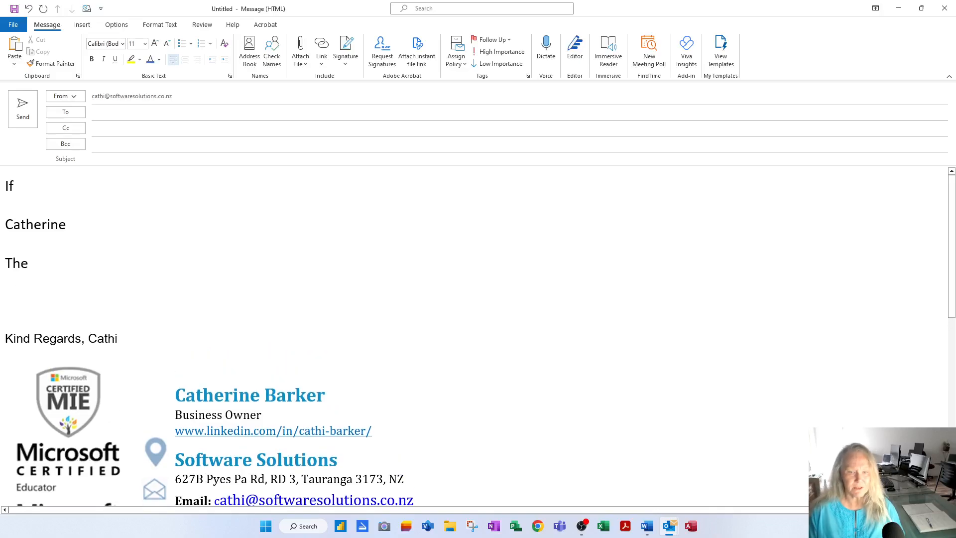
# Enter "(c)" with its automatic symbol conversion undone, and add a second "(c)" beside it converted to ©.
pyautogui.write('(c)')
pyautogui.hotkey('ctrl', 'z')
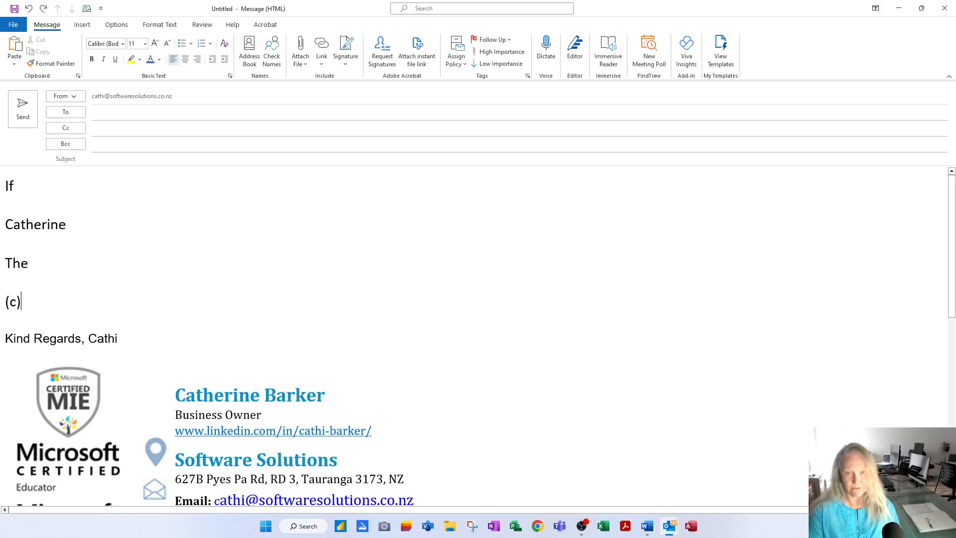
pyautogui.write('(c)')
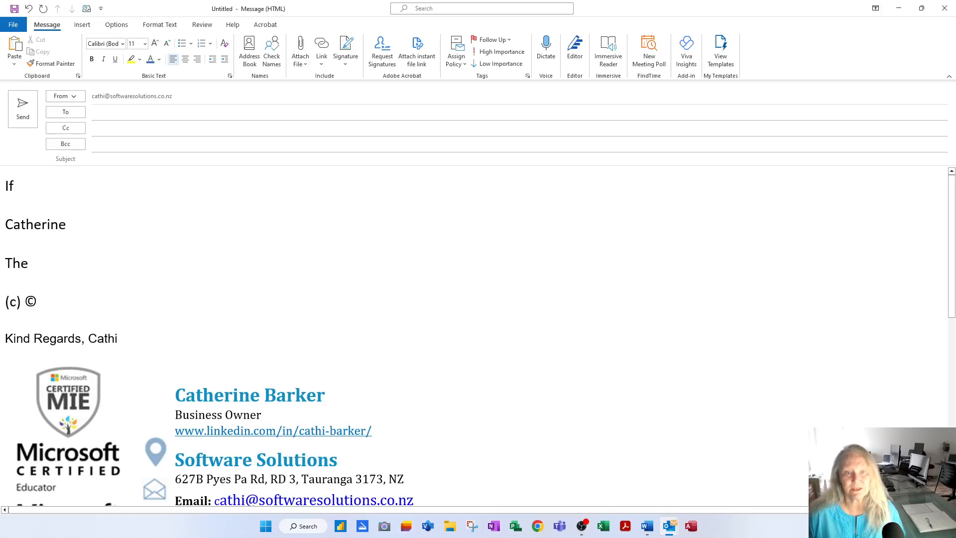
# Insert the heading "Capitalisation, and Spelling" on a new line above "If" in the email body.
pyautogui.hotkey('ctrl', 'Home')
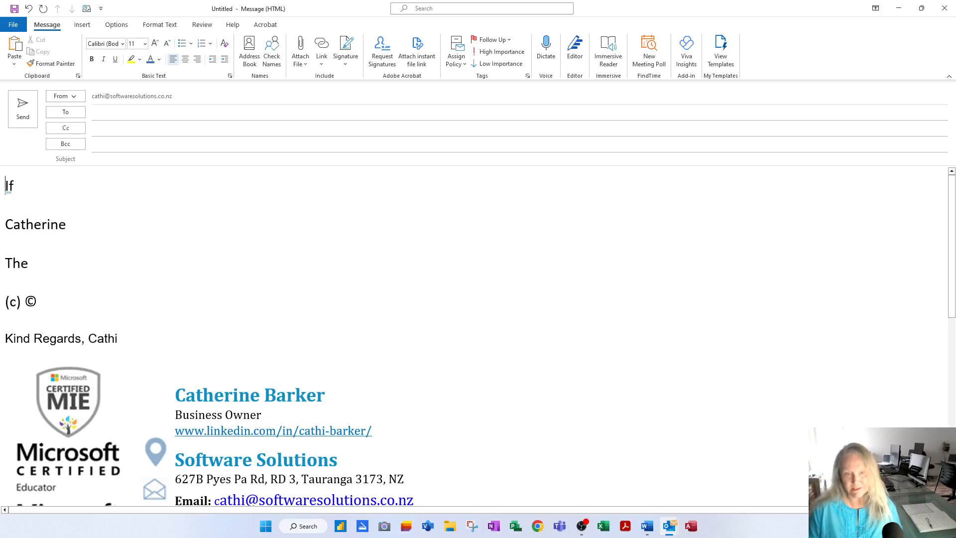
pyautogui.press('Return')
pyautogui.press('Up')
pyautogui.write('Ca')
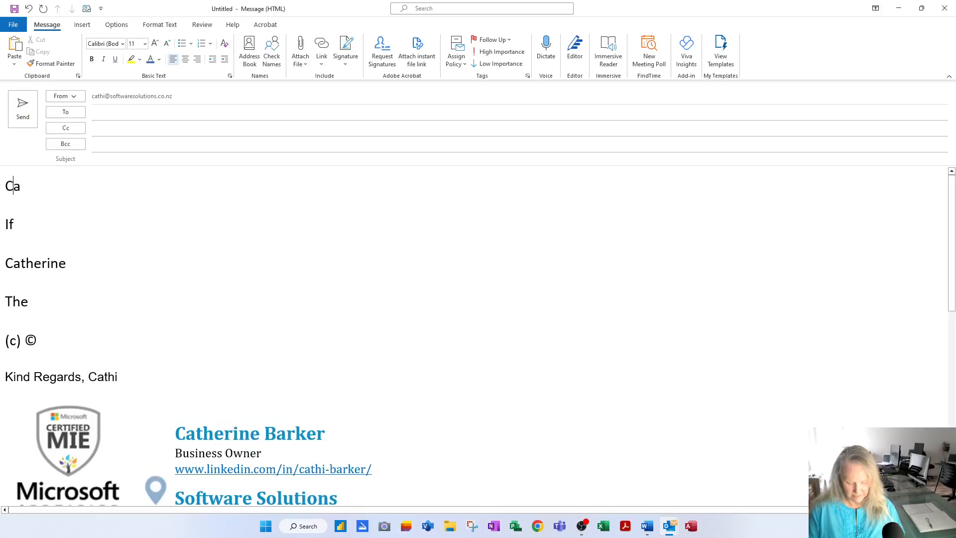
pyautogui.write('pitalisation,')
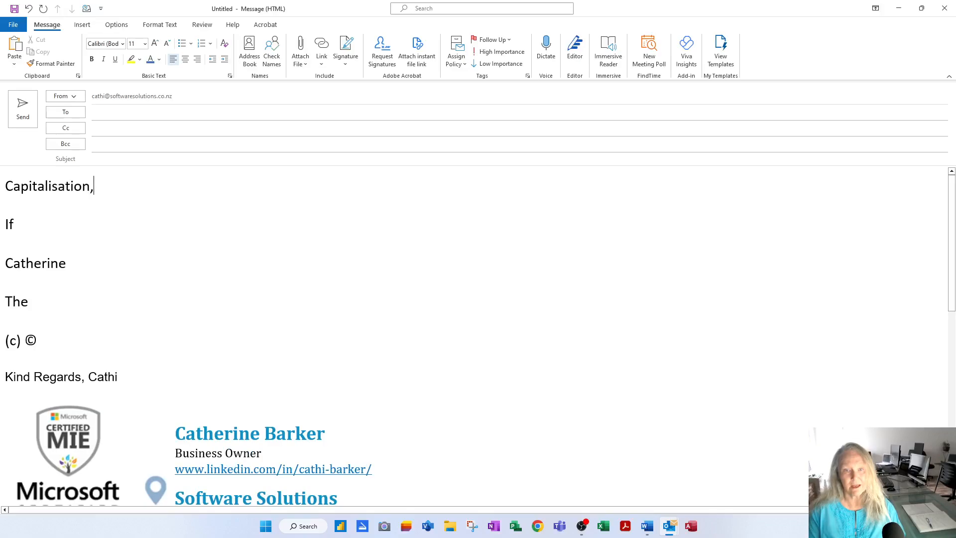
pyautogui.write(' and Spelling')
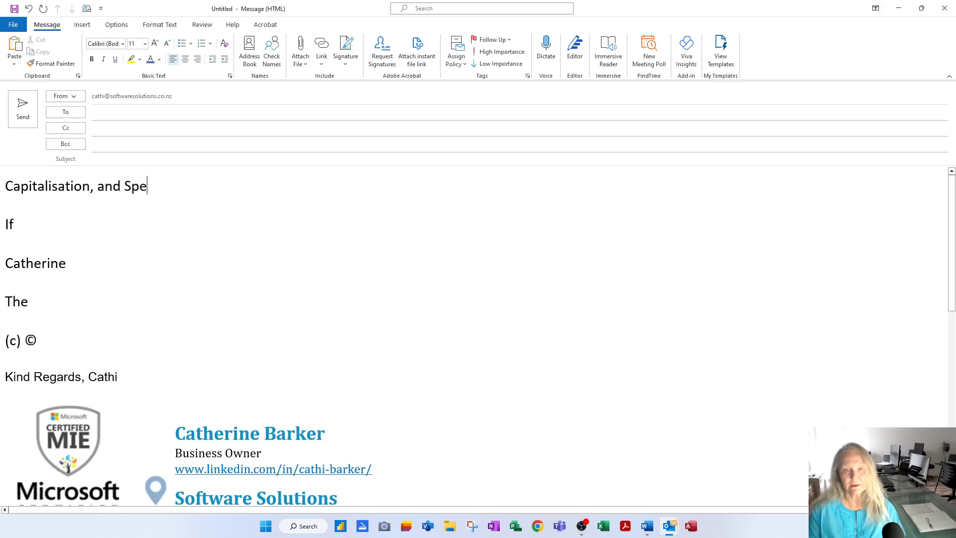
# Remove the blank lines separating "If", the first name and "The" so the three lines sit together.
pyautogui.press('Down')
pyautogui.press('Down')
pyautogui.press('Down')
pyautogui.press('Delete')
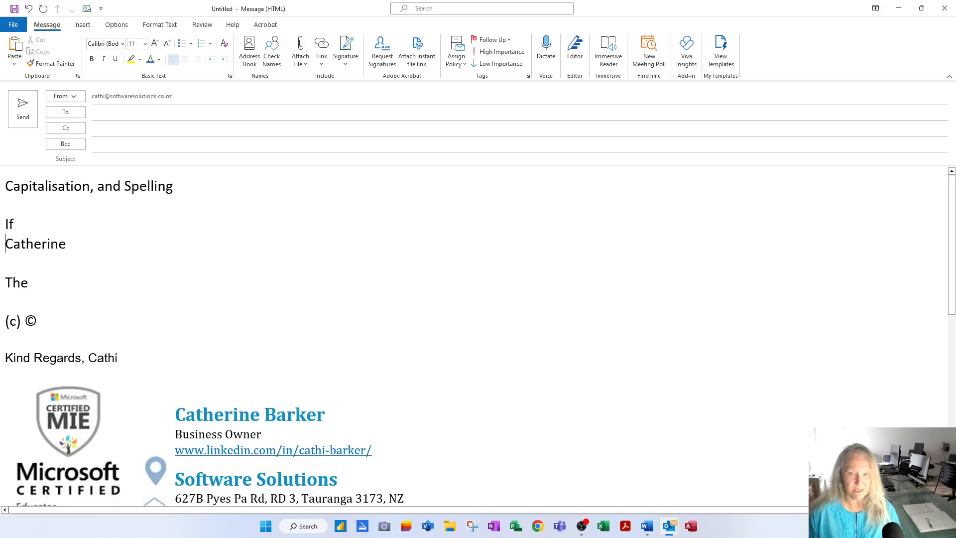
pyautogui.press('Down')
pyautogui.press('Delete')
# Insert the heading "Symbols" directly above the "(c) ©" line, with a blank line before it.
pyautogui.press('Down')
pyautogui.write('Wymbols')
pyautogui.press('Home')
pyautogui.press('Delete')
pyautogui.write('S')
pyautogui.press('Left')
pyautogui.press('Return')
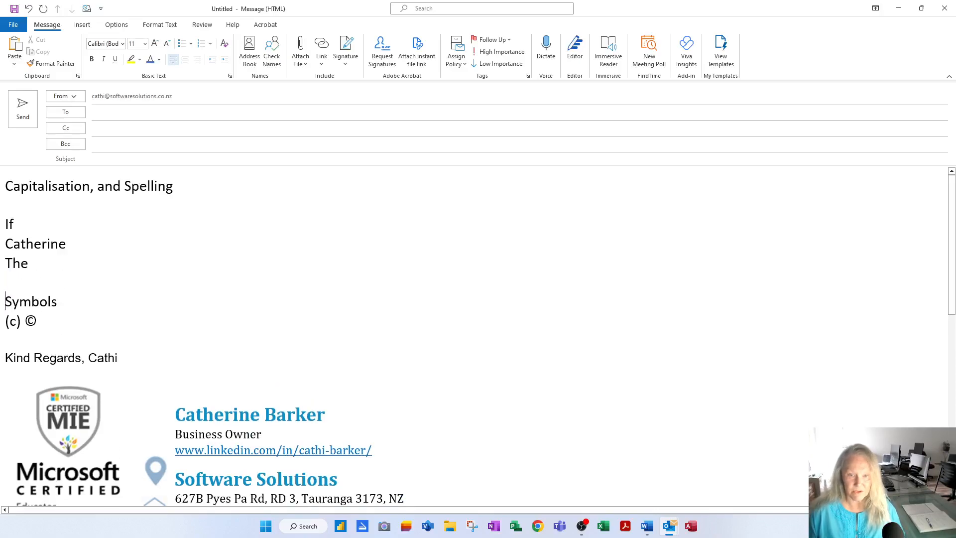
# Add a line below "(c) ©" with "Microsoft®" converted from "(r)", followed by a second "(r)" with its conversion undone.
pyautogui.press('Down')
pyautogui.press('Down')
pyautogui.press('Up')
pyautogui.press('End')
pyautogui.press('Return')
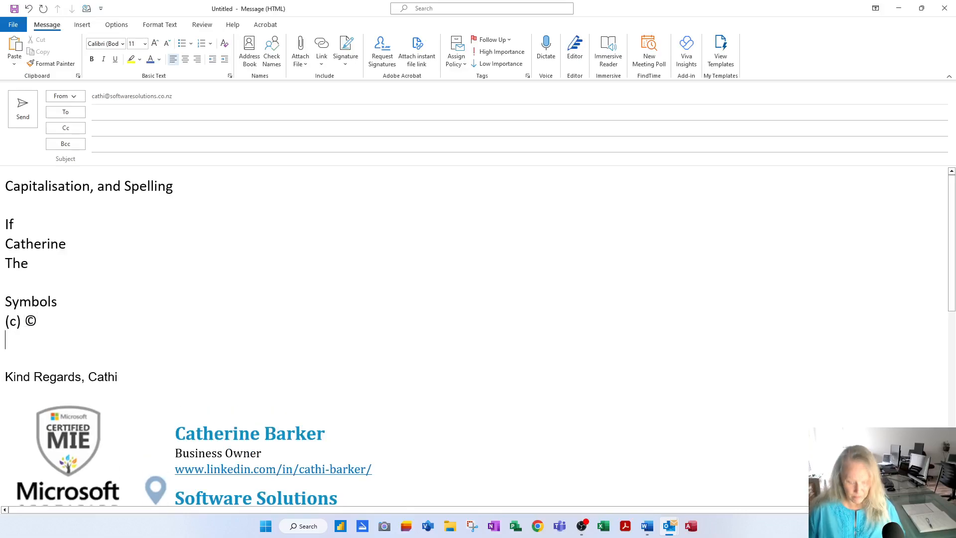
pyautogui.write('Micr')
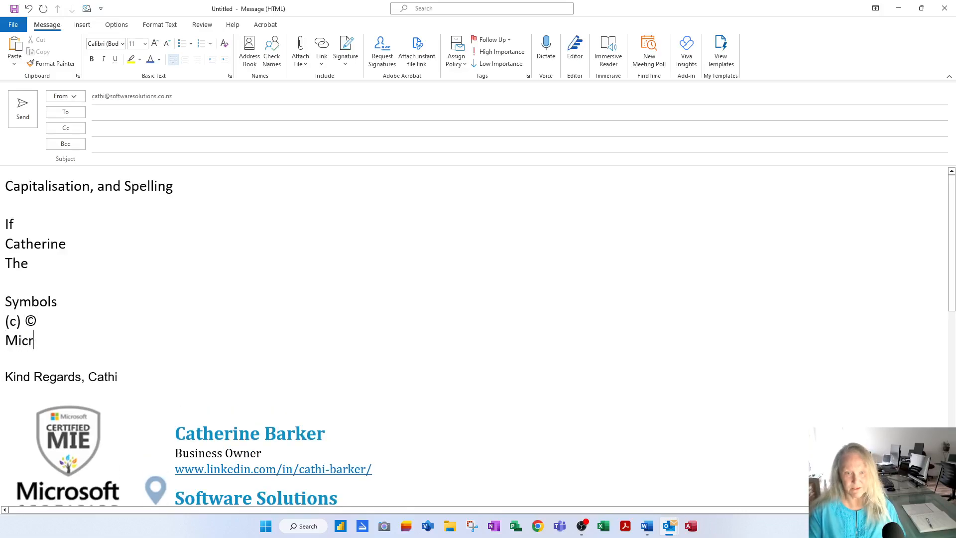
pyautogui.write('osoft(')
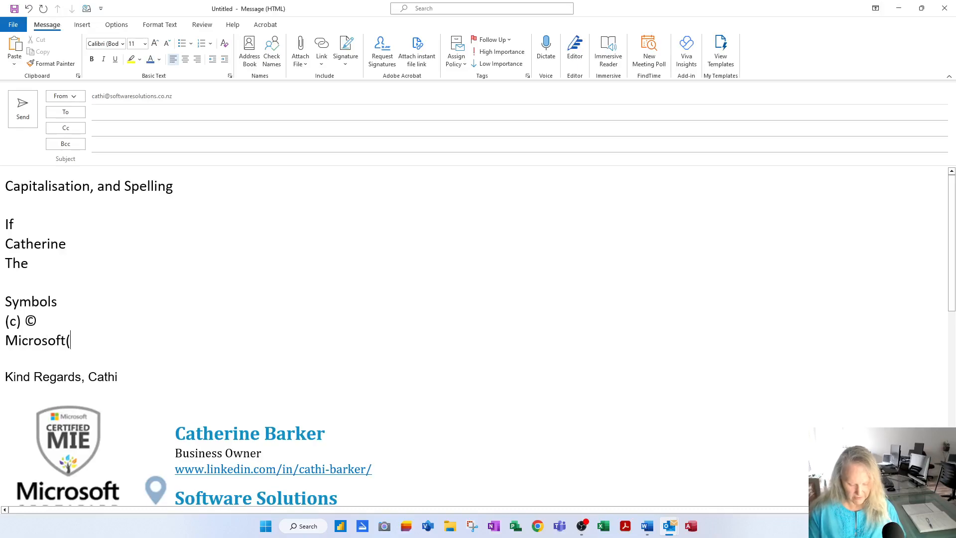
pyautogui.write('r)')
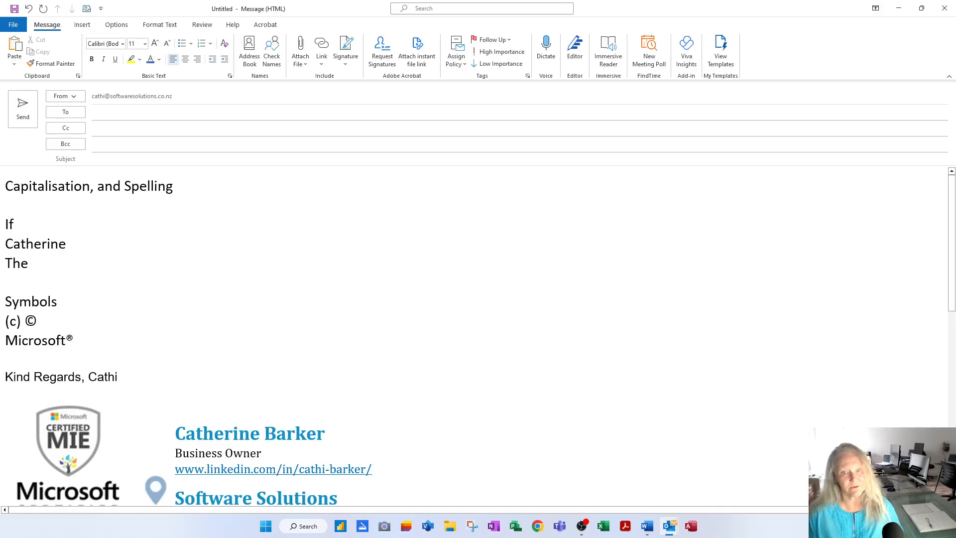
pyautogui.write(' (r)')
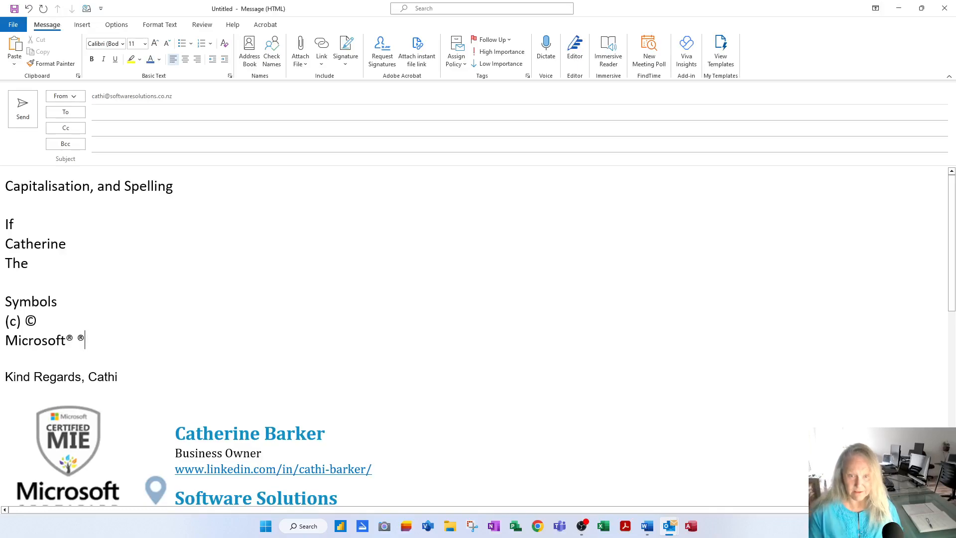
pyautogui.hotkey('ctrl', 'z')
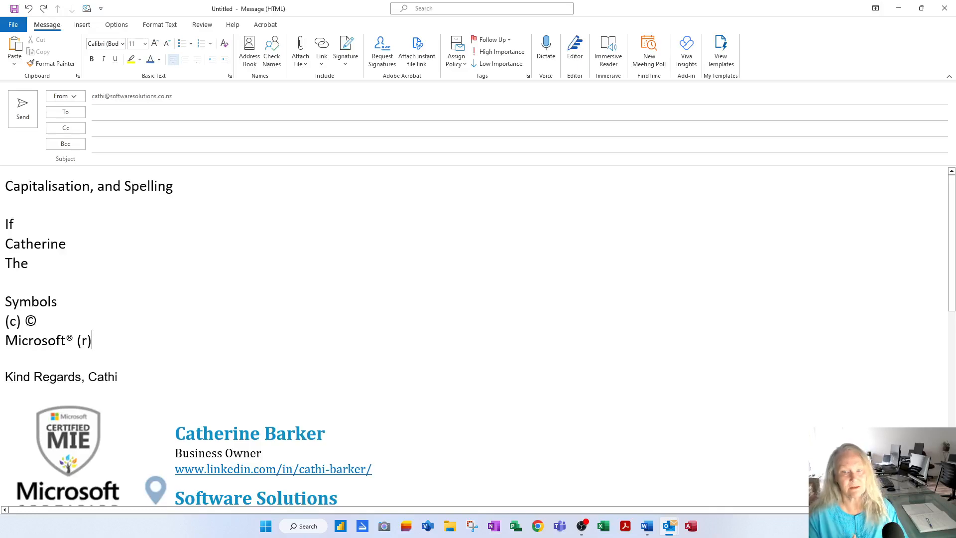
# Replace the line "The" with "Autocorrect changes teh to the", undoing the automatic correction of "teh".
pyautogui.press('Up')
pyautogui.press('Up')
pyautogui.press('Up')
pyautogui.press('Up')
pyautogui.hotkey('shift', 'Home')
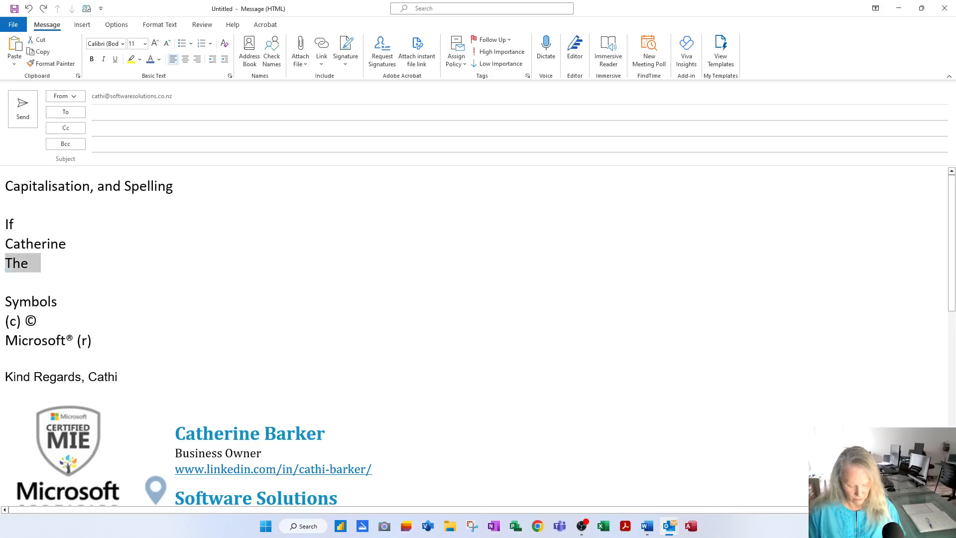
pyautogui.write('Autocorrect changes teh')
pyautogui.hotkey('ctrl', 'z')
pyautogui.write('to the')
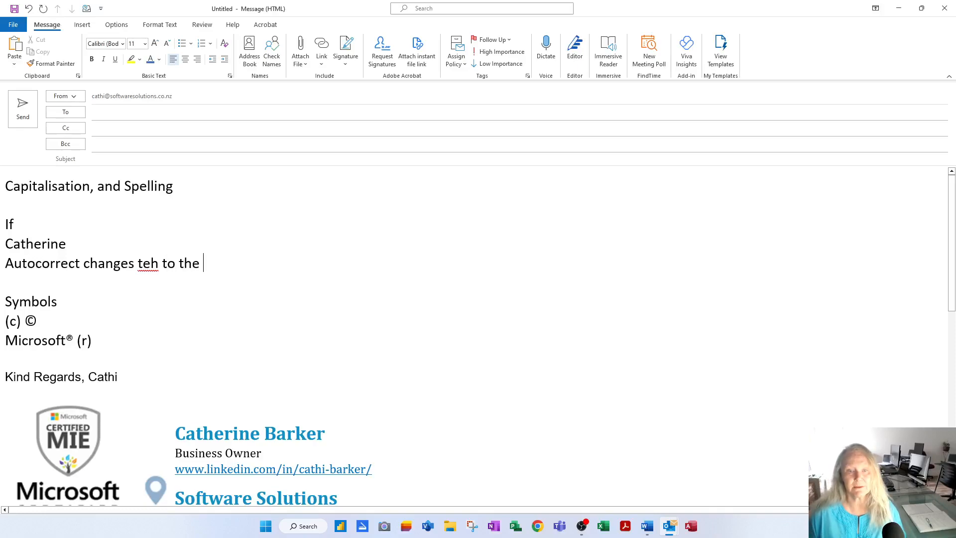
# Remove the blank line below the "Capitalisation, and Spelling" heading and underline that heading.
pyautogui.press('Up')
pyautogui.press('Up')
pyautogui.press('Up')
pyautogui.press('Delete')
pyautogui.press('Up')
pyautogui.hotkey('shift', 'Down')
pyautogui.hotkey('ctrl', 'u')
# Underline the "Symbols" heading.
pyautogui.press('Down')
pyautogui.press('Down')
pyautogui.press('Down')
pyautogui.press('Down')
pyautogui.press('Home')
pyautogui.hotkey('shift', 'Down')
pyautogui.hotkey('ctrl', 'u')
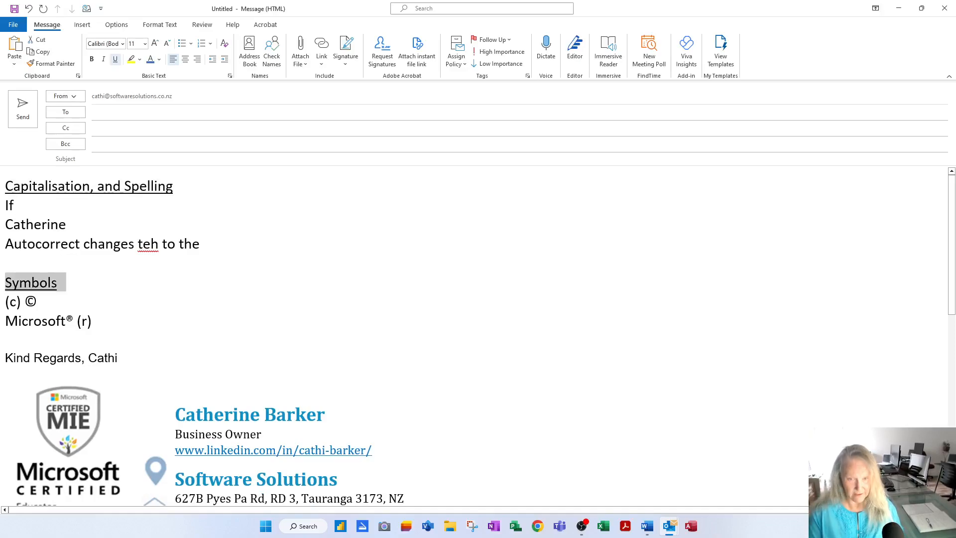
# Add an underlined "Fractions" heading below the Microsoft® line, separated from it by a blank line.
pyautogui.press('Down')
pyautogui.press('Down')
pyautogui.press('Down')
pyautogui.press('Return')
pyautogui.press('Return')
pyautogui.press('Return')
pyautogui.press('Up')
pyautogui.press('Up')
pyautogui.write('Fractions')
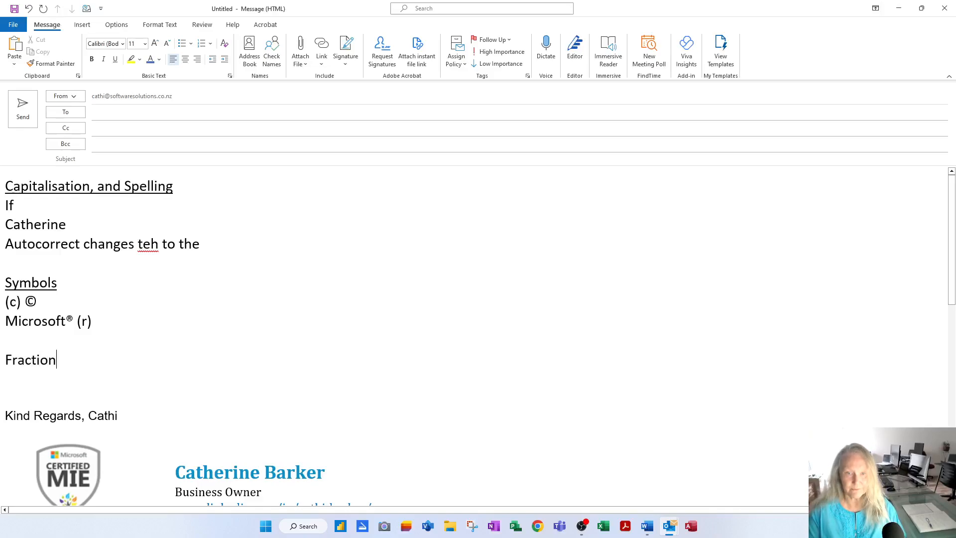
pyautogui.press('Return')
pyautogui.press('Up')
pyautogui.hotkey('shift', 'Down')
pyautogui.hotkey('ctrl', 'u')
# Enter 1/2 and 3/4 under the "Fractions" heading, letting AutoCorrect convert them to ½ and ¾.
pyautogui.press('Down')
pyautogui.write('1/2')
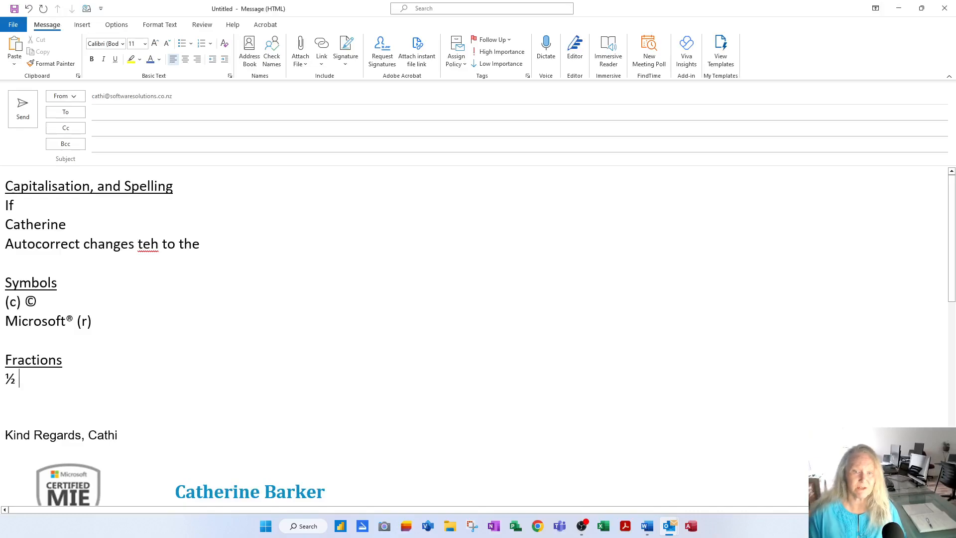
pyautogui.write(' 3/4')
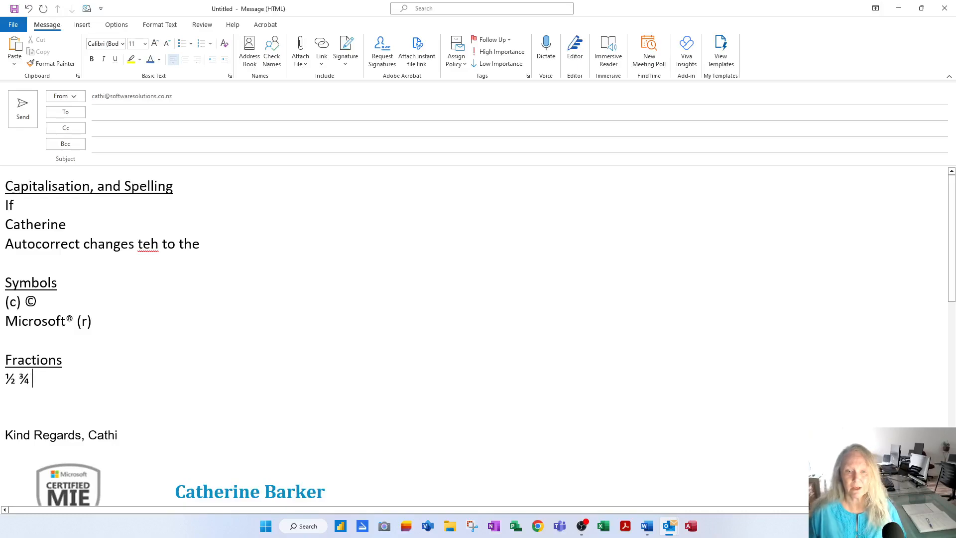
# Add an underlined "Ordinals" heading below the fractions, separated from them by a blank line.
pyautogui.press('Return')
pyautogui.press('Return')
pyautogui.write('Ordinals')
pyautogui.press('Return')
pyautogui.press('Up')
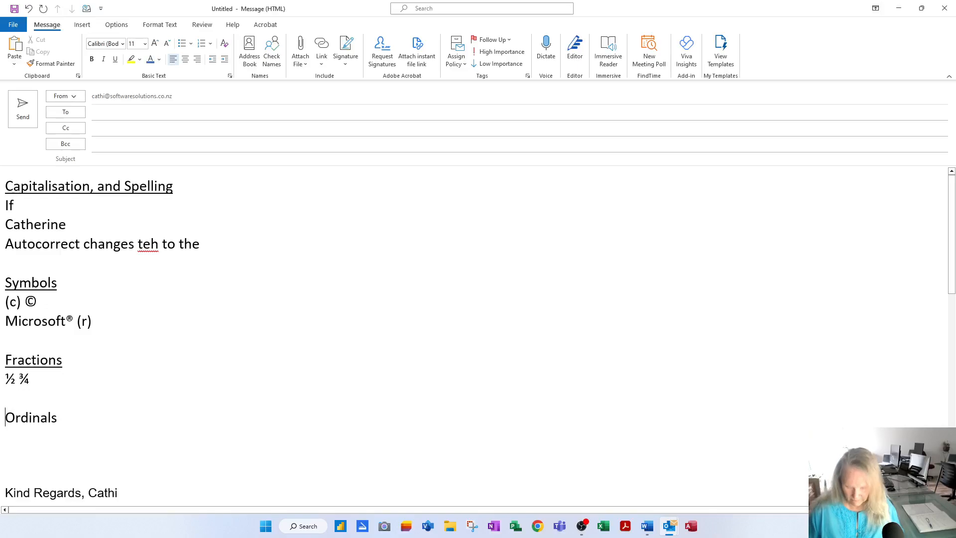
pyautogui.hotkey('shift', 'End')
pyautogui.hotkey('ctrl', 'u')
# Enter 1st, 2nd, 3rd and 4th under the "Ordinals" heading, letting AutoCorrect superscript the suffixes.
pyautogui.press('Down')
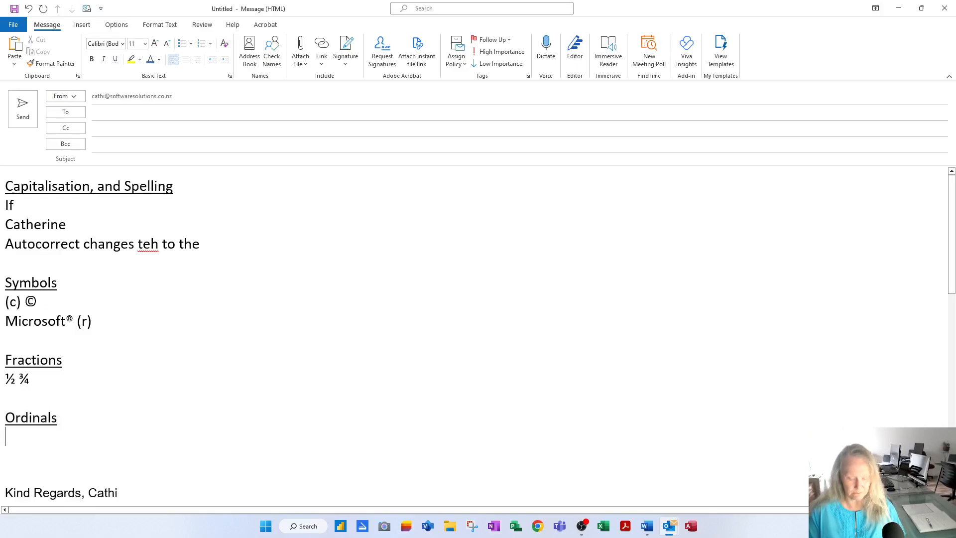
pyautogui.write('1st ')
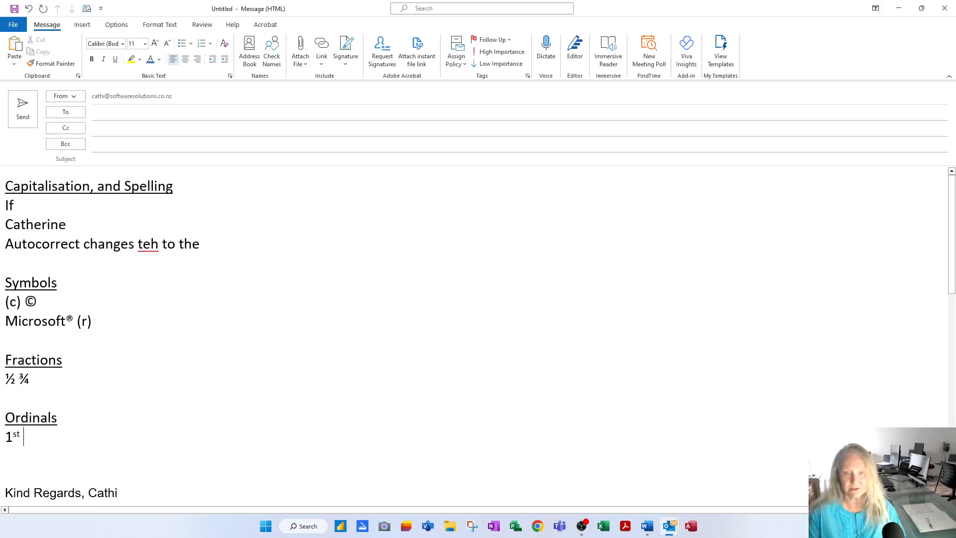
pyautogui.write('2nd 3r')
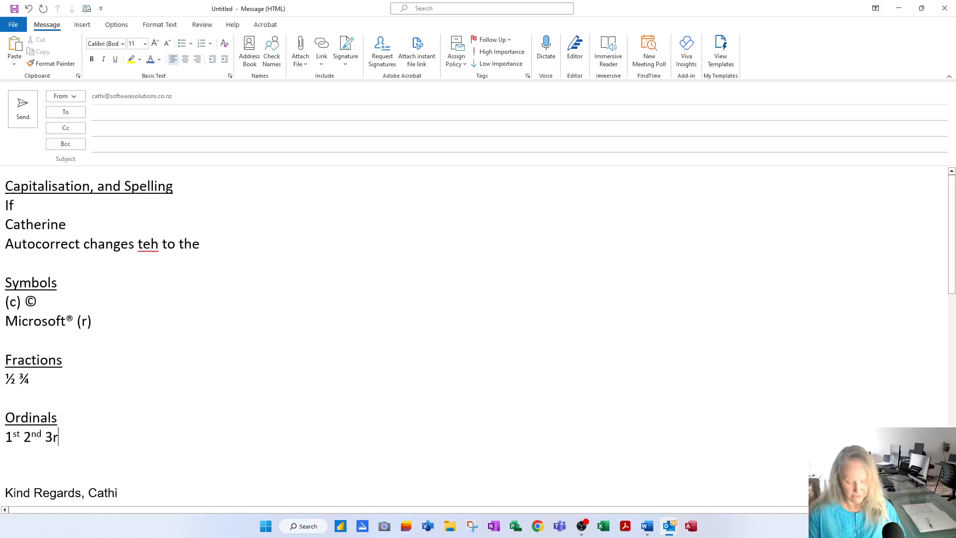
pyautogui.write('d 4th')
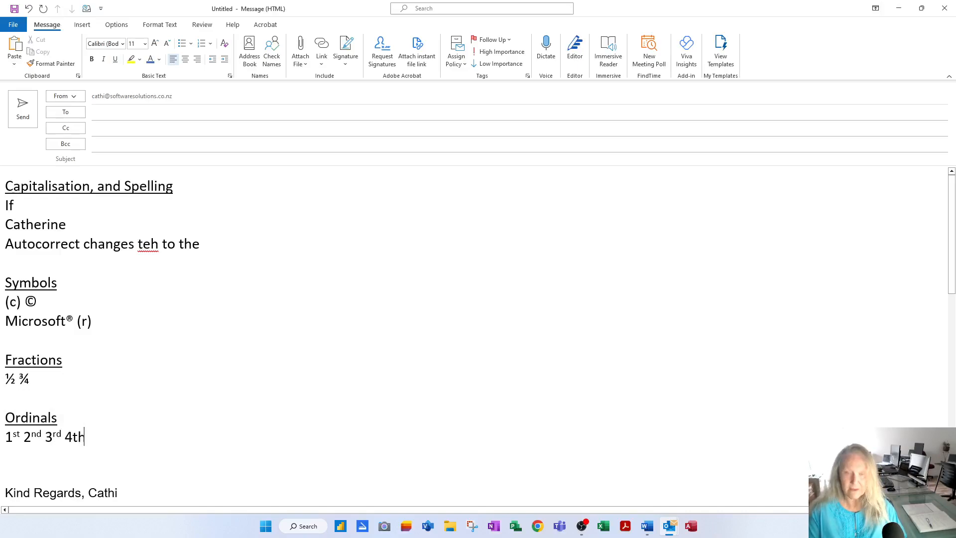
pyautogui.press('Return')
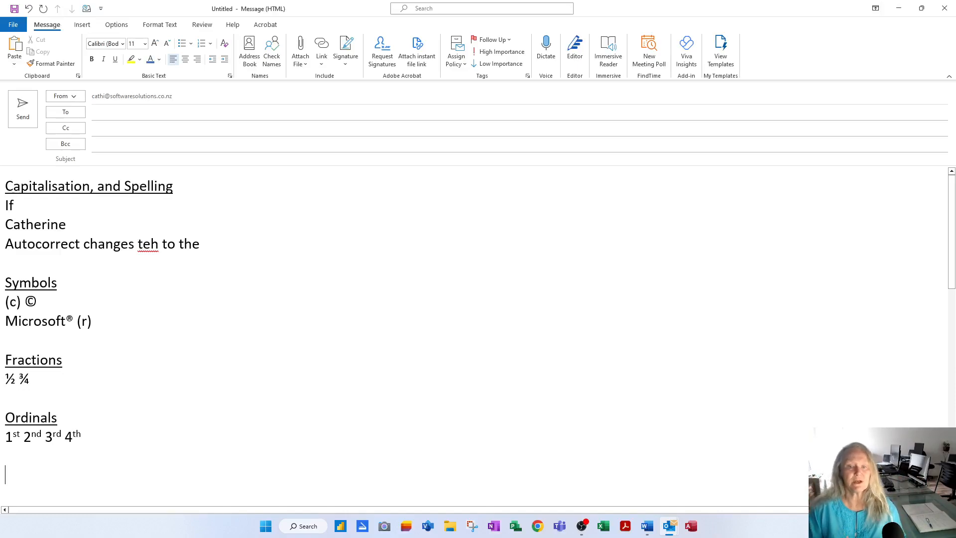
# Add the heading "Words and Phrases that you use often" below the ordinals, with empty lines after it.
pyautogui.write('Words and Phrases that you use often')
pyautogui.press('Return')
pyautogui.press('Return')
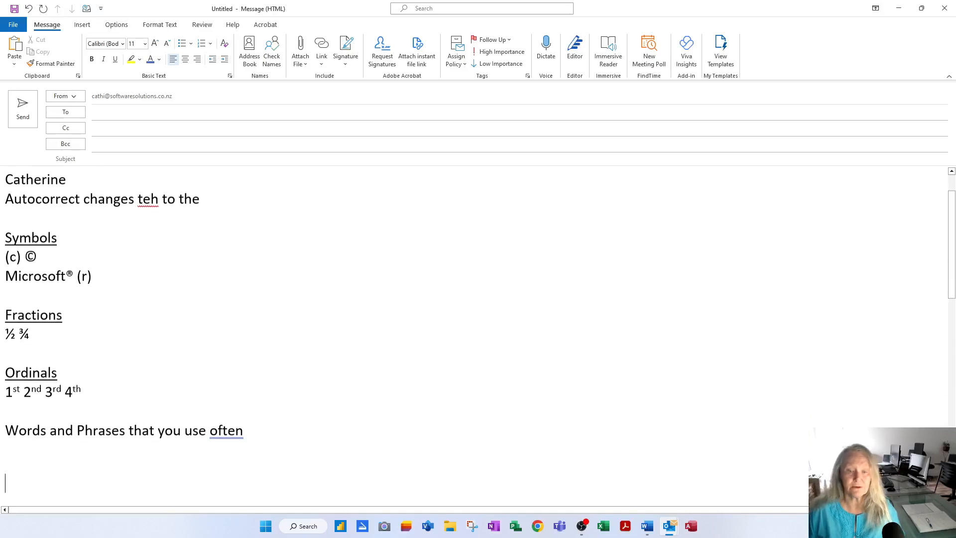
# Enter "Software Solutions", the presenter's full name and "Microsoft" on separate lines by letting AutoCorrect expand their abbreviations.
pyautogui.scroll(-3, 473, 336)
pyautogui.write('ss')
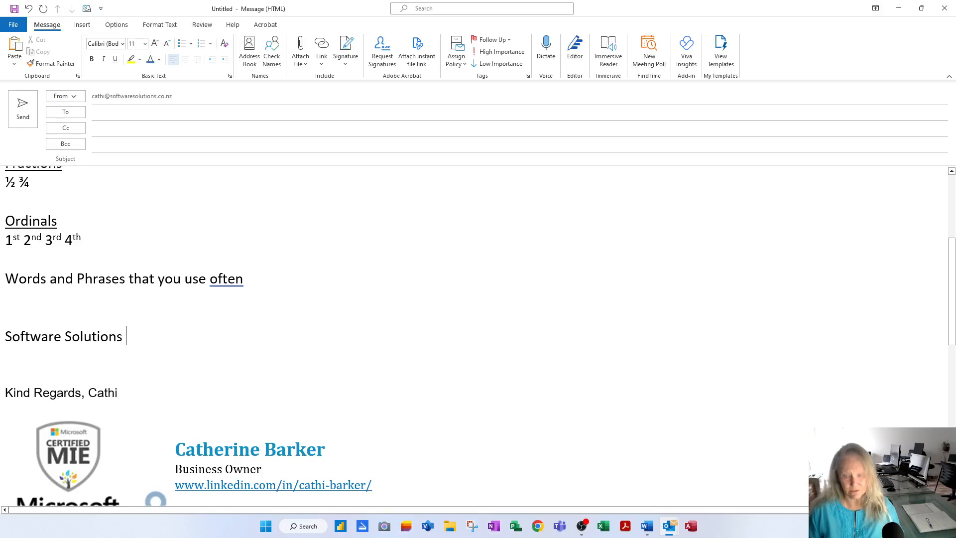
pyautogui.press('Return')
pyautogui.write('cb')
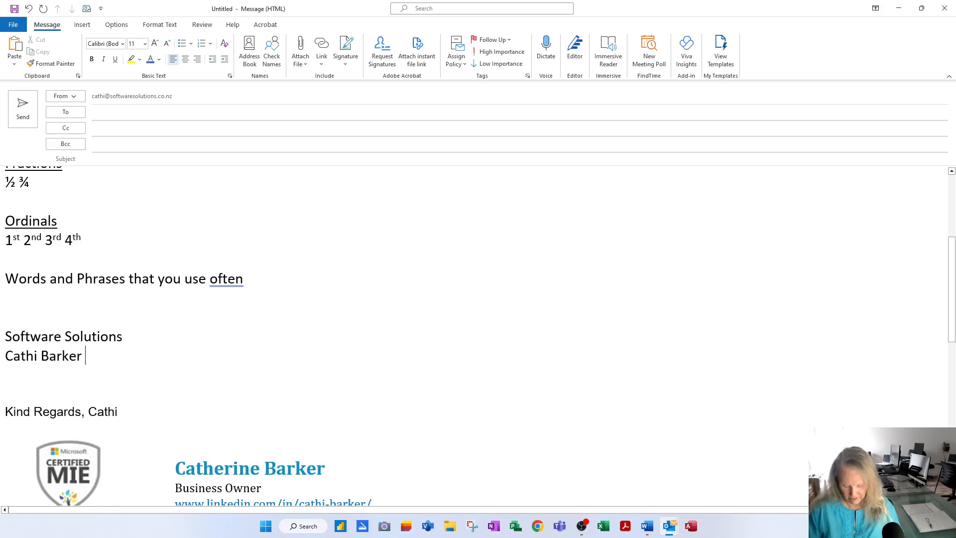
pyautogui.press('Return')
pyautogui.write('ms')
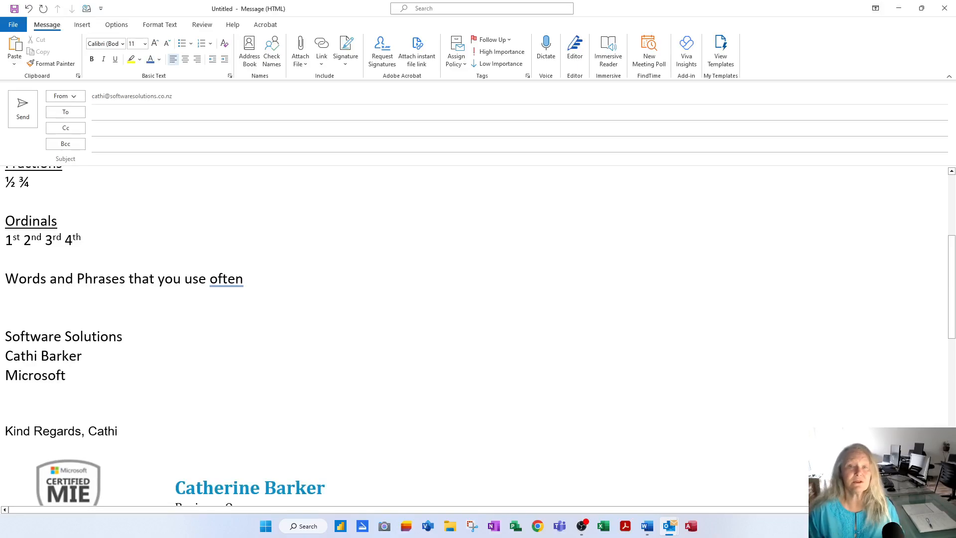
# Add the lines "Microsoft Excel for Windows", "Microsoft Word for Windows" and "Microsoft Project" using AutoCorrect abbreviations.
pyautogui.press('Return')
pyautogui.write('xcel for Windows')
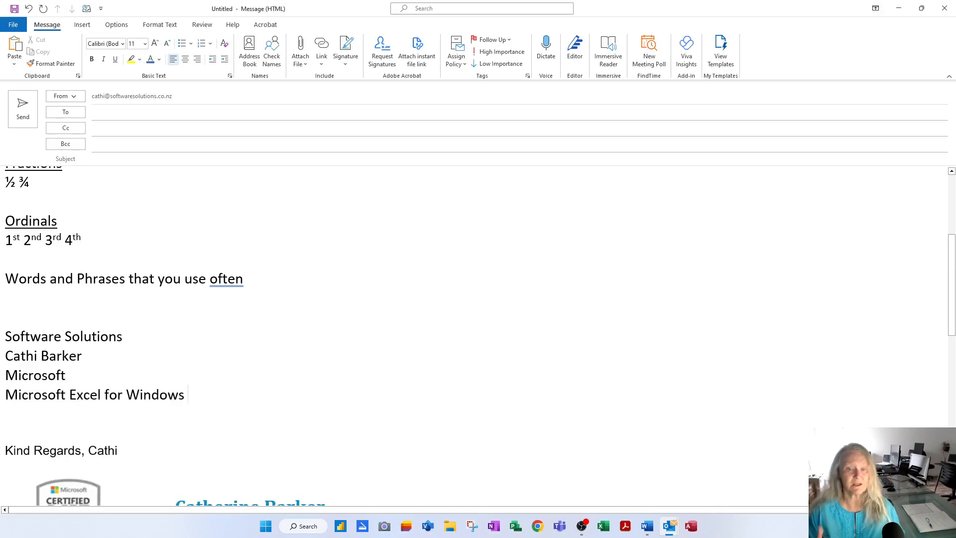
pyautogui.press('Return')
pyautogui.write('ww')
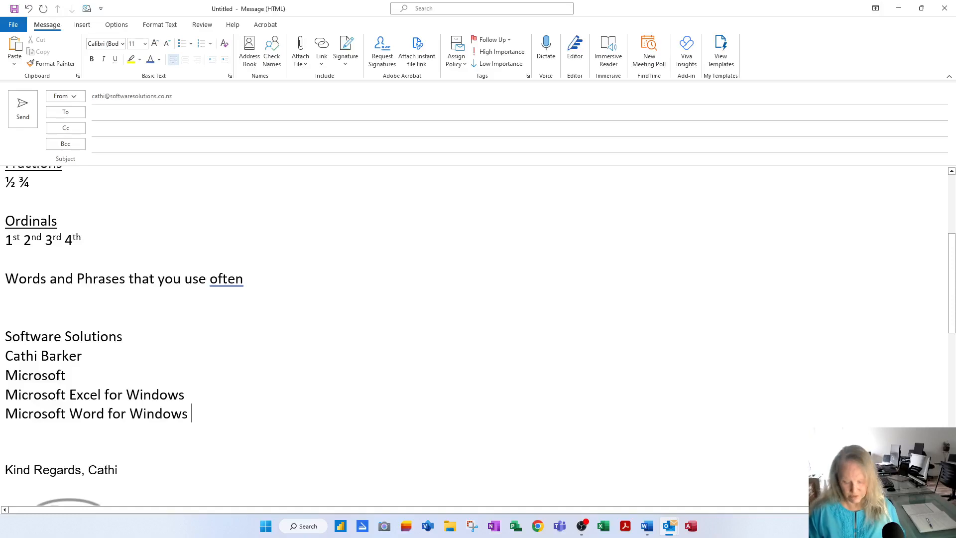
pyautogui.press('Return')
pyautogui.write('pp')
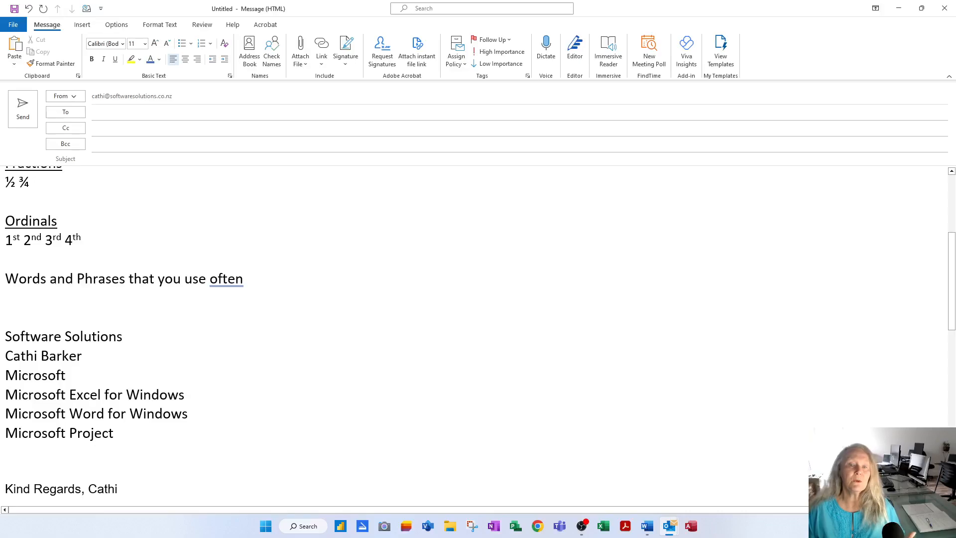
# Open the AutoCorrect settings for email through Outlook's spelling and proofing options.
pyautogui.click(13, 25)
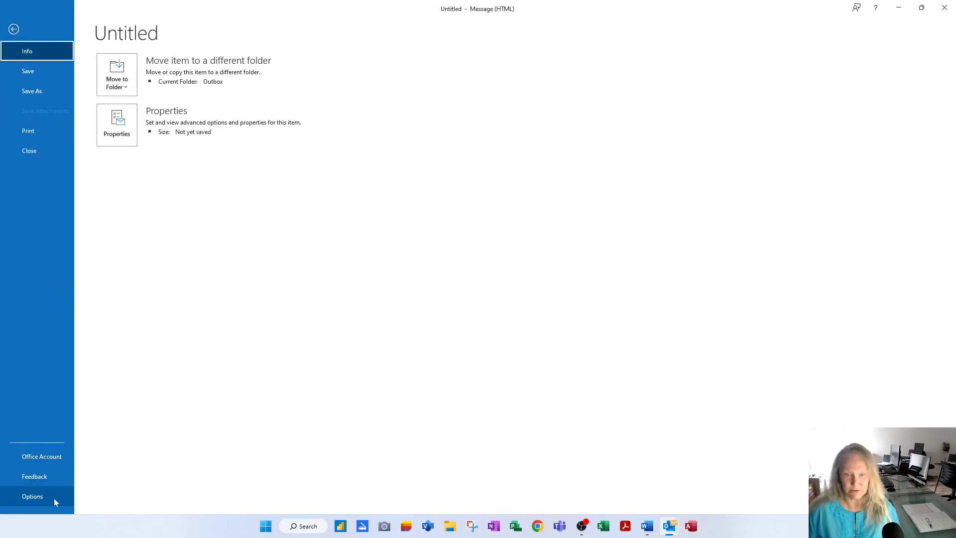
pyautogui.click(33, 496)
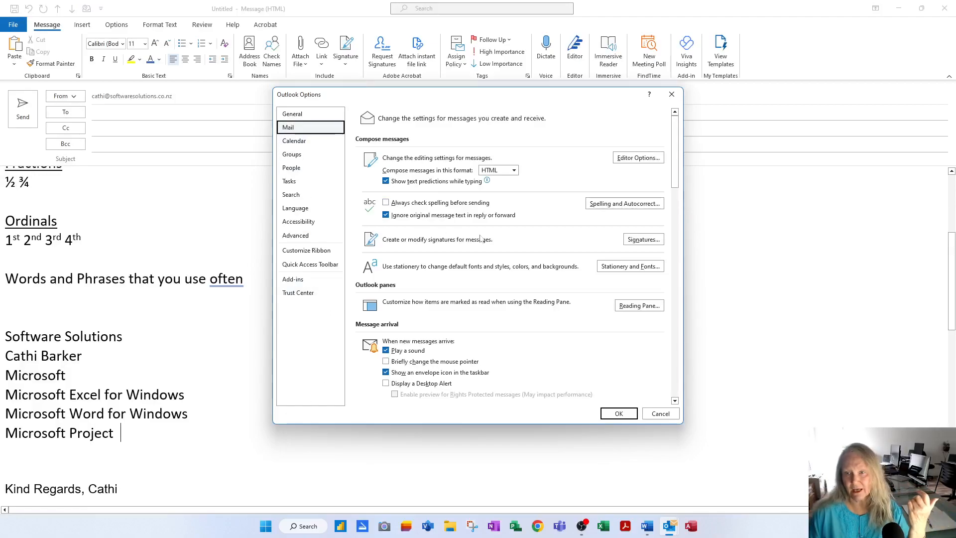
pyautogui.click(633, 208)
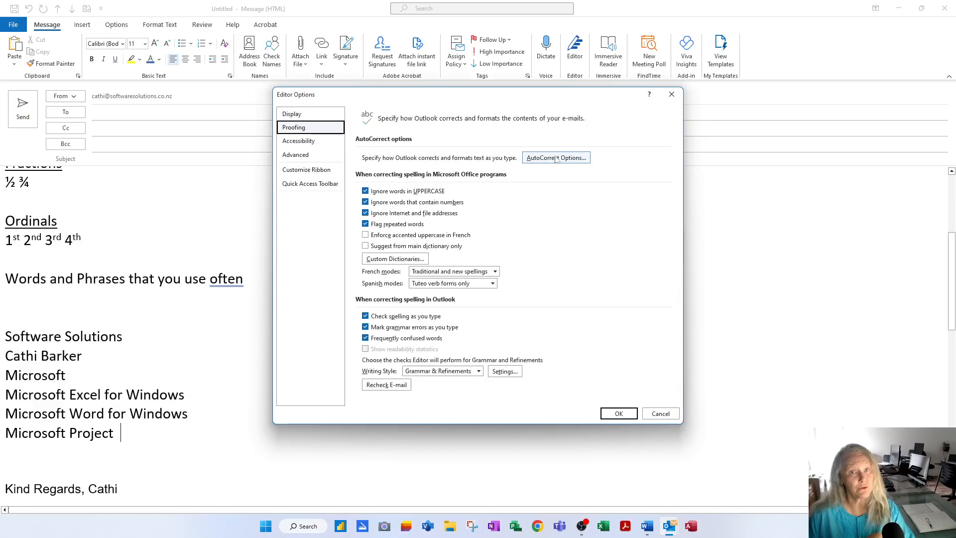
pyautogui.click(556, 158)
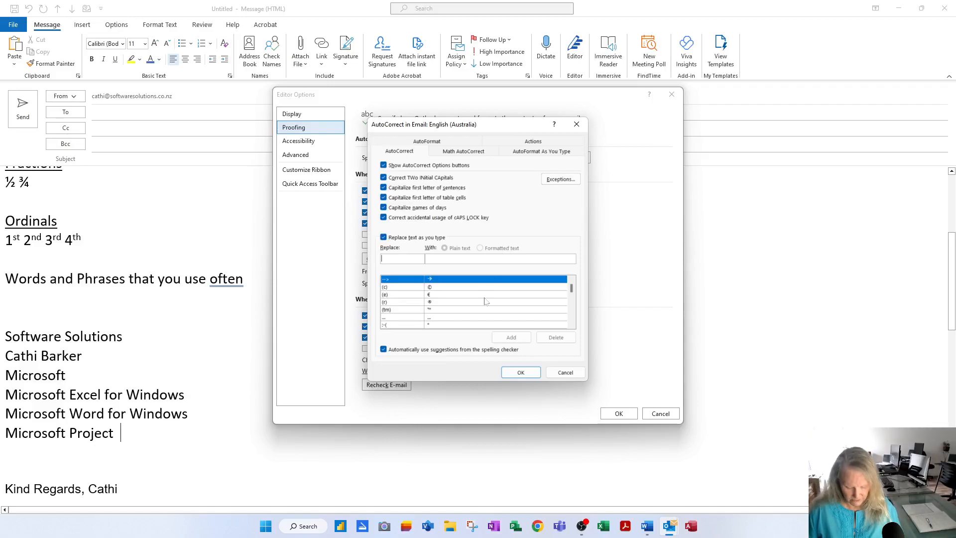
# Look up the existing "ss" abbreviation in the AutoCorrect replacement list and select its entry.
pyautogui.write('ss')
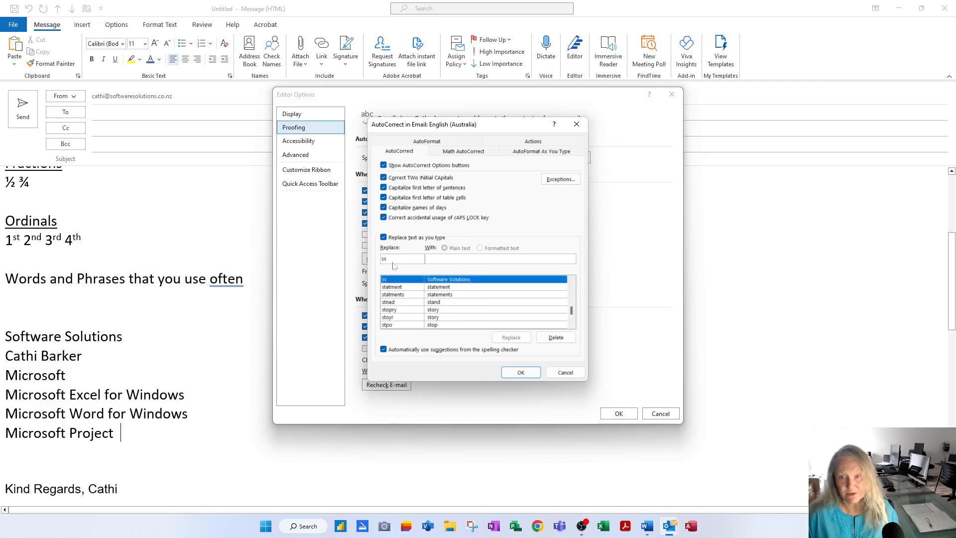
pyautogui.click(386, 287)
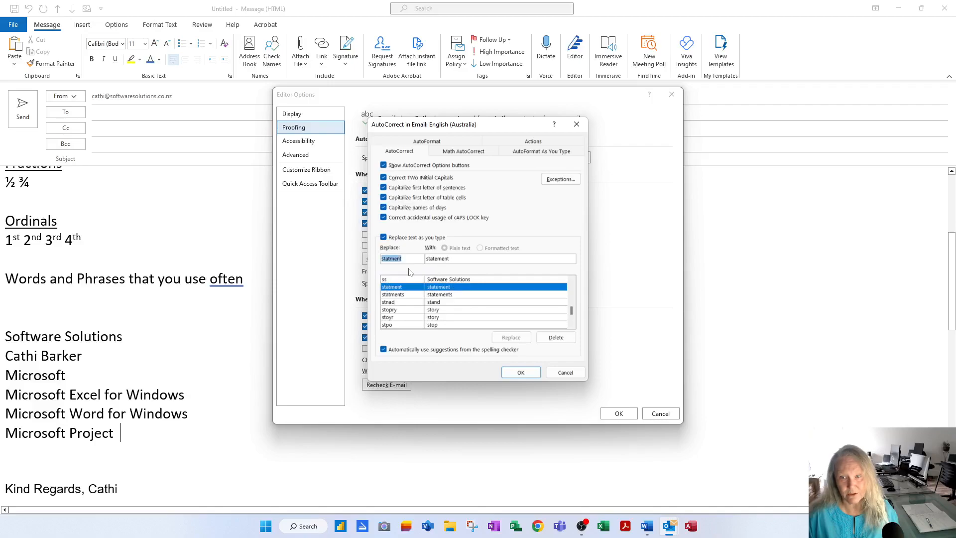
pyautogui.click(407, 280)
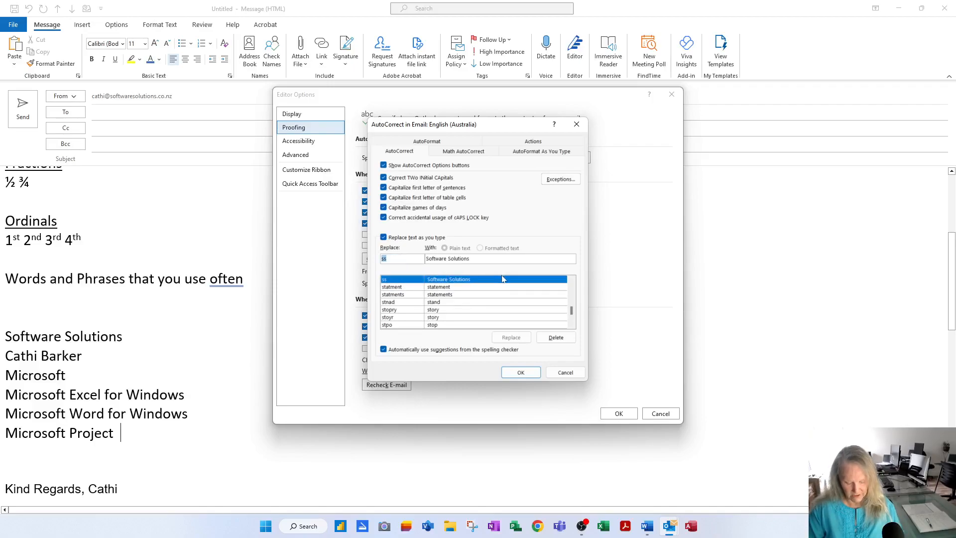
# Add an AutoCorrect entry that replaces "ol" with "Microsoft Outlook for Windows".
pyautogui.write('ol')
pyautogui.press('Tab')
pyautogui.write('Micro')
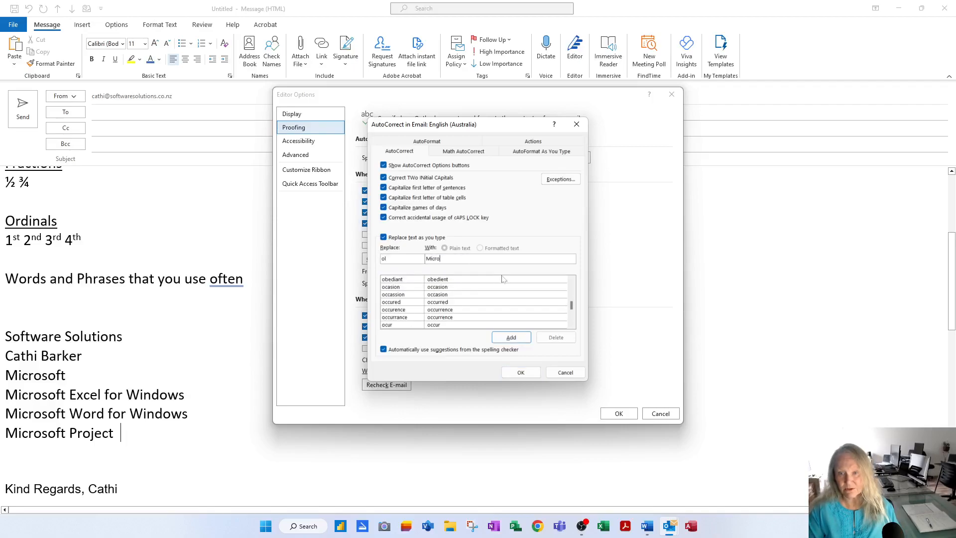
pyautogui.write('soft Outlook f')
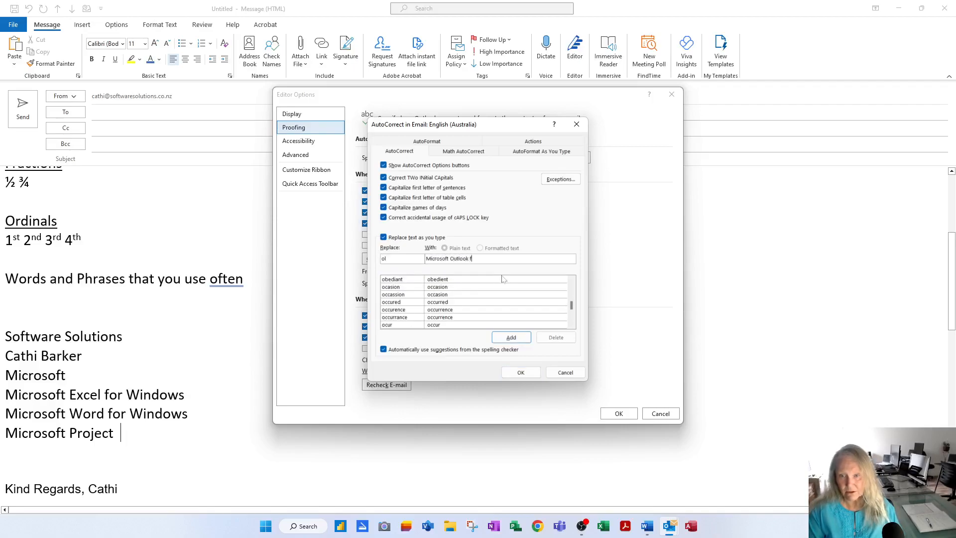
pyautogui.write('or Windows')
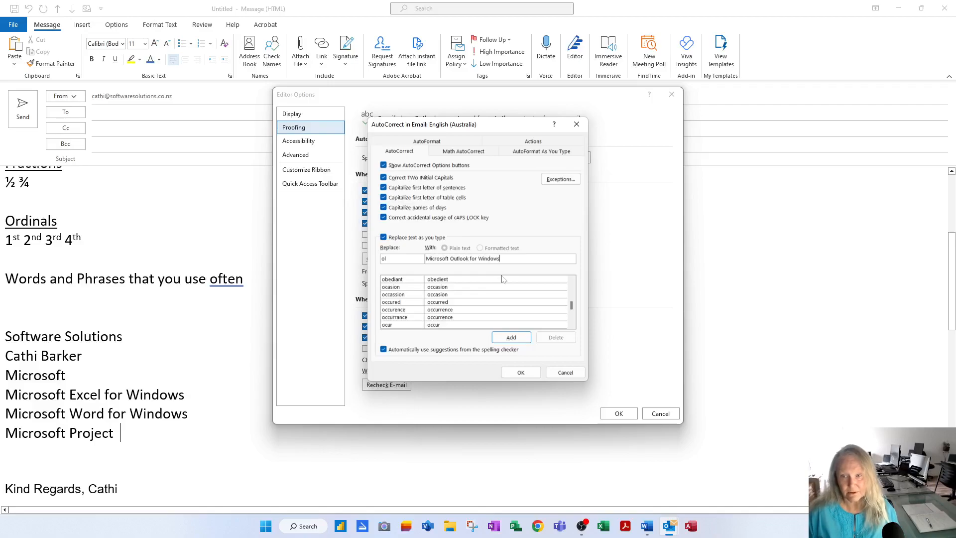
pyautogui.click(518, 338)
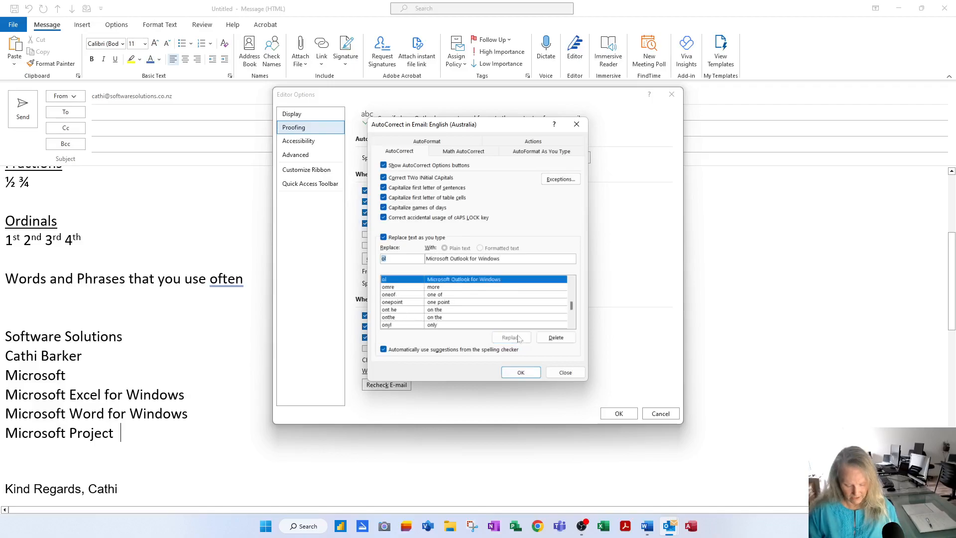
# Add an AutoCorrect entry that replaces "ac" with "Microsoft Access for Windows", and accept the settings to return to the message.
pyautogui.write('ac')
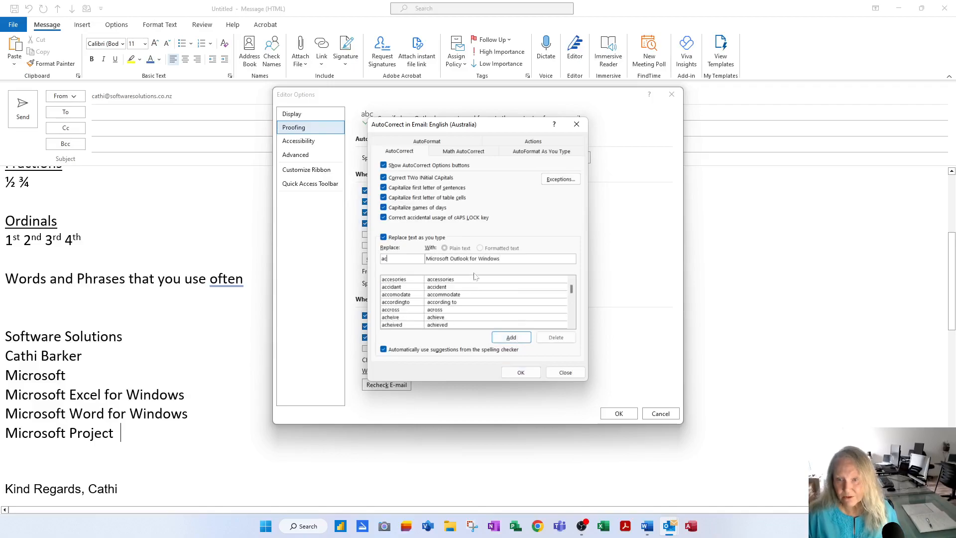
pyautogui.doubleClick(459, 258)
pyautogui.write('Access')
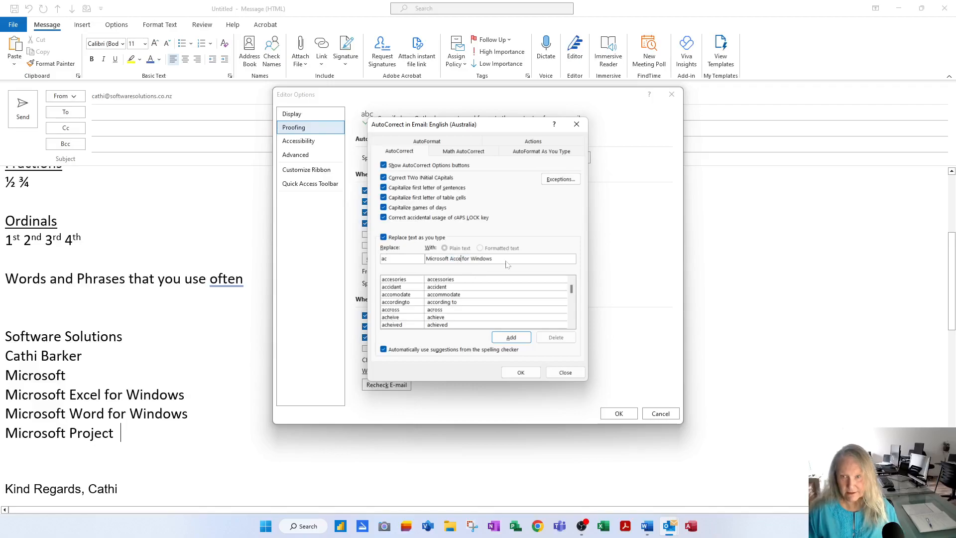
pyautogui.click(513, 338)
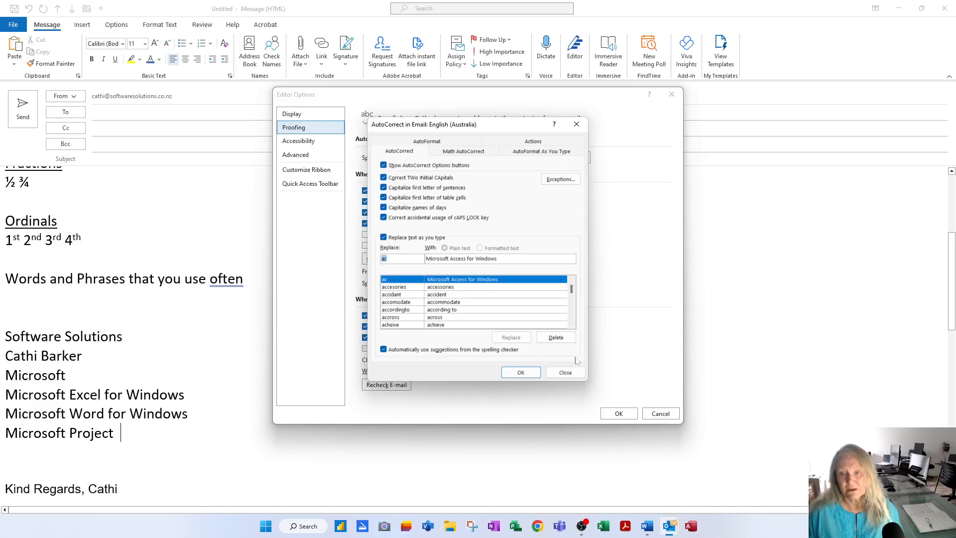
pyautogui.click(520, 372)
pyautogui.click(623, 414)
pyautogui.click(618, 414)
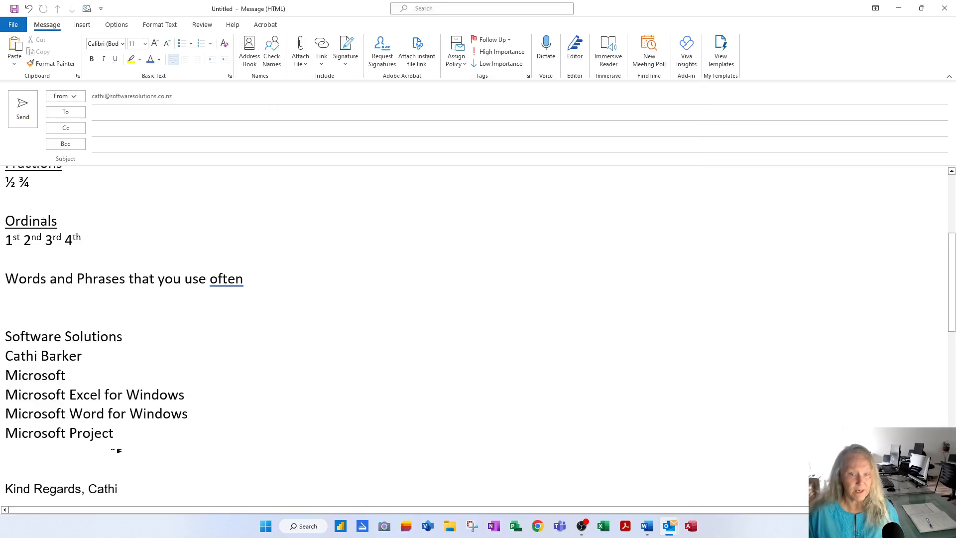
# Add the lines "Microsoft Outlook for Windows" and "Microsoft Access for Windows" using the new abbreviations, followed by empty lines.
pyautogui.click(116, 451)
pyautogui.hotkey('ctrl', 'z')
pyautogui.write('Microsoft Outlook for Windows')
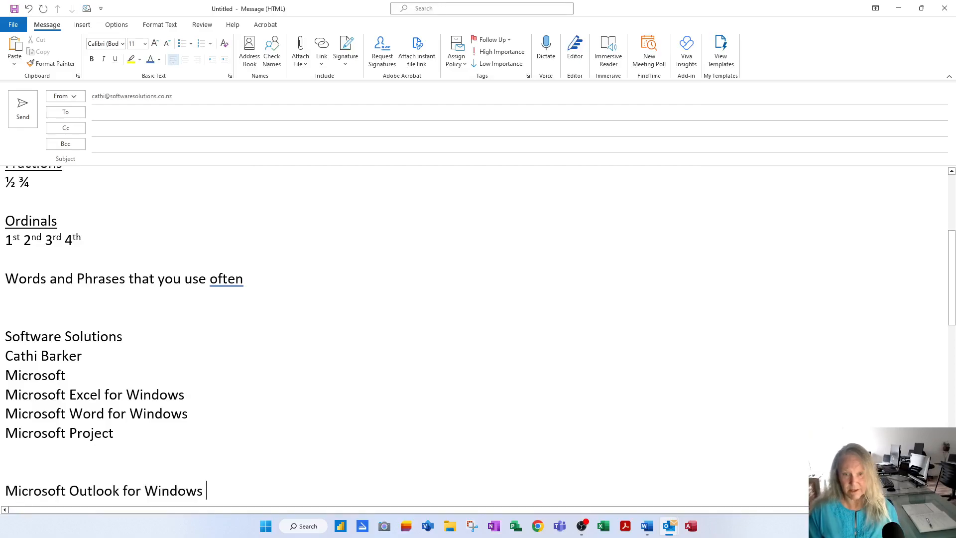
pyautogui.press('Return')
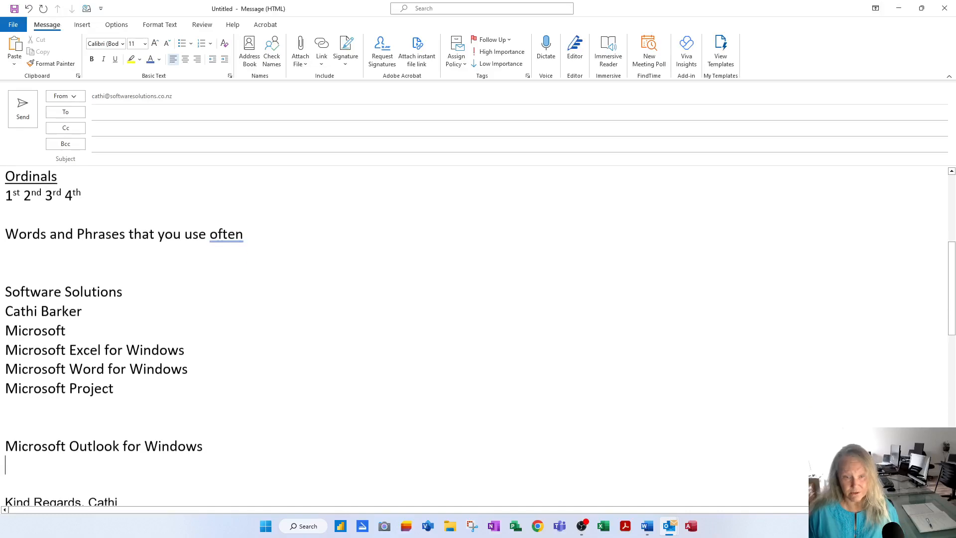
pyautogui.write('Microsoft Access for Windows')
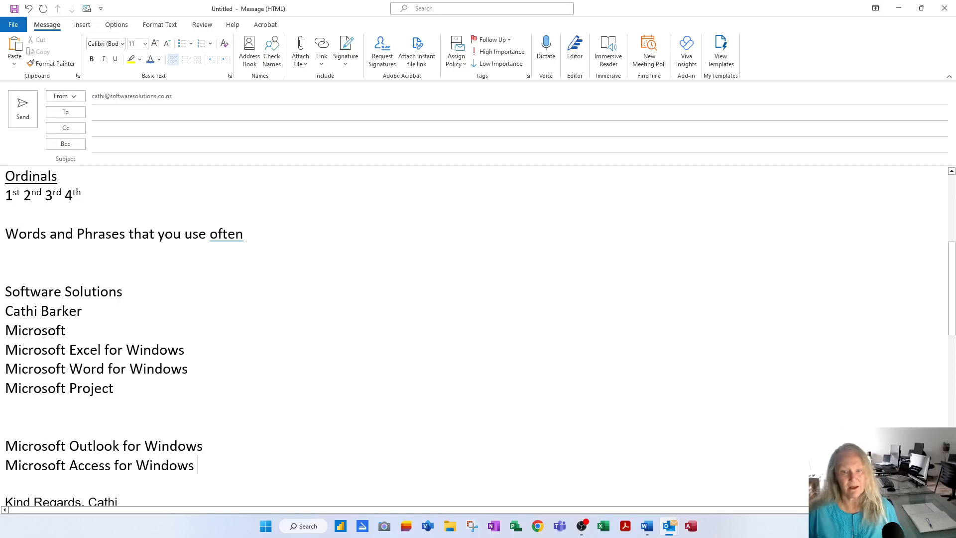
pyautogui.press('Return')
pyautogui.press('Return')
pyautogui.press('Return')
pyautogui.press('Return')
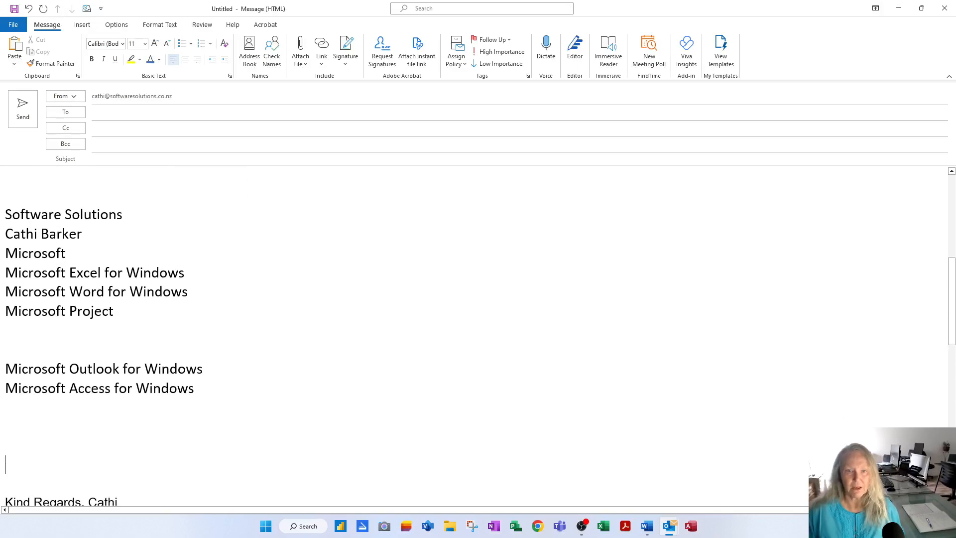
# Open the full symbol library for insertion on an empty line below "Microsoft Access for Windows".
pyautogui.click(71, 432)
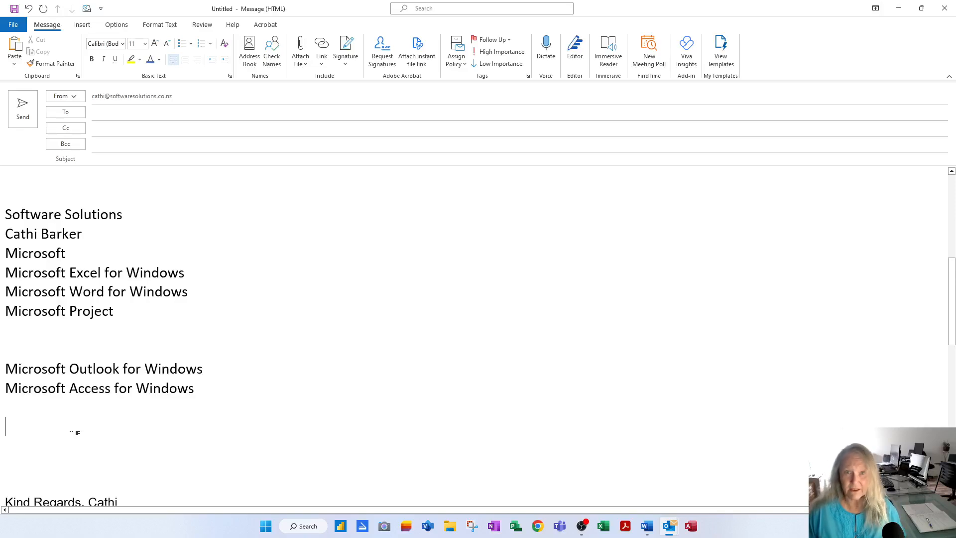
pyautogui.click(89, 29)
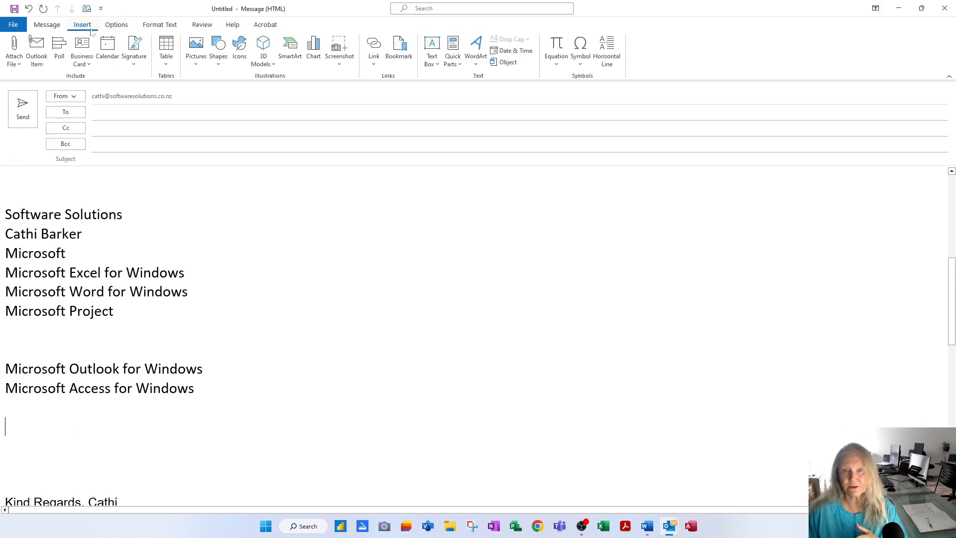
pyautogui.click(581, 54)
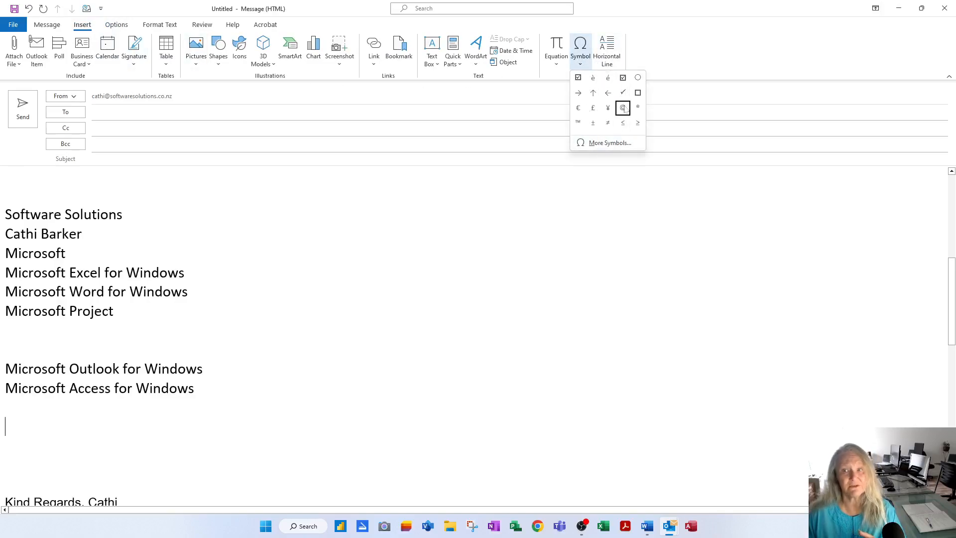
pyautogui.click(609, 143)
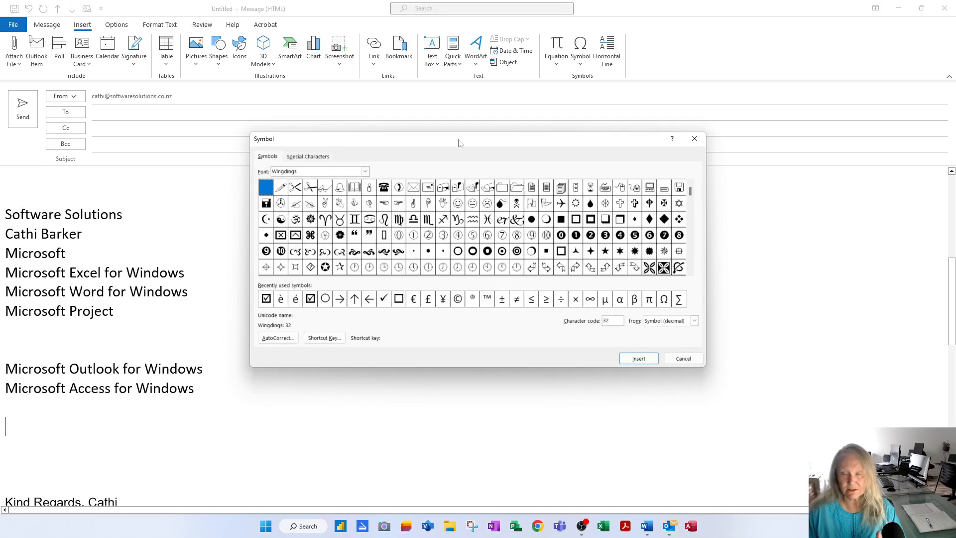
pyautogui.press('Escape')
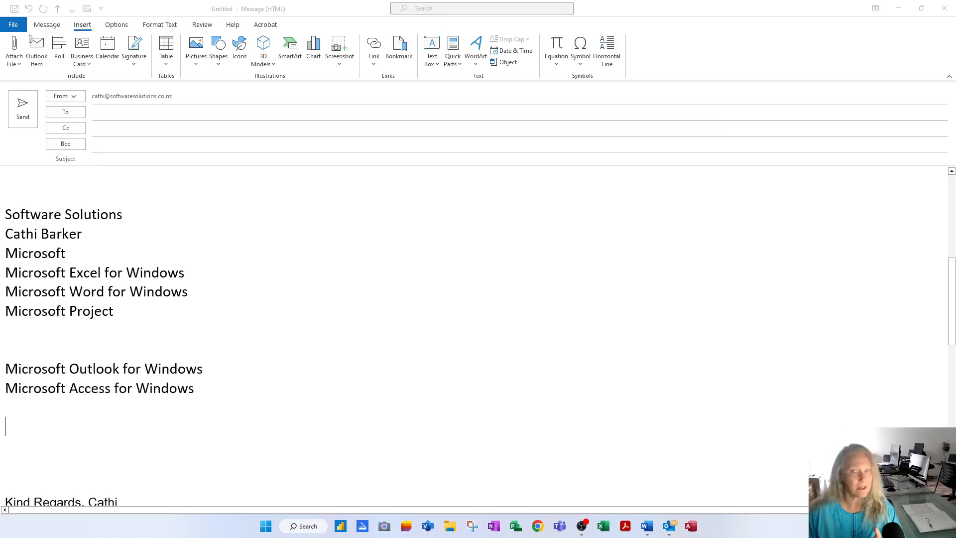
pyautogui.moveTo(667, 527)
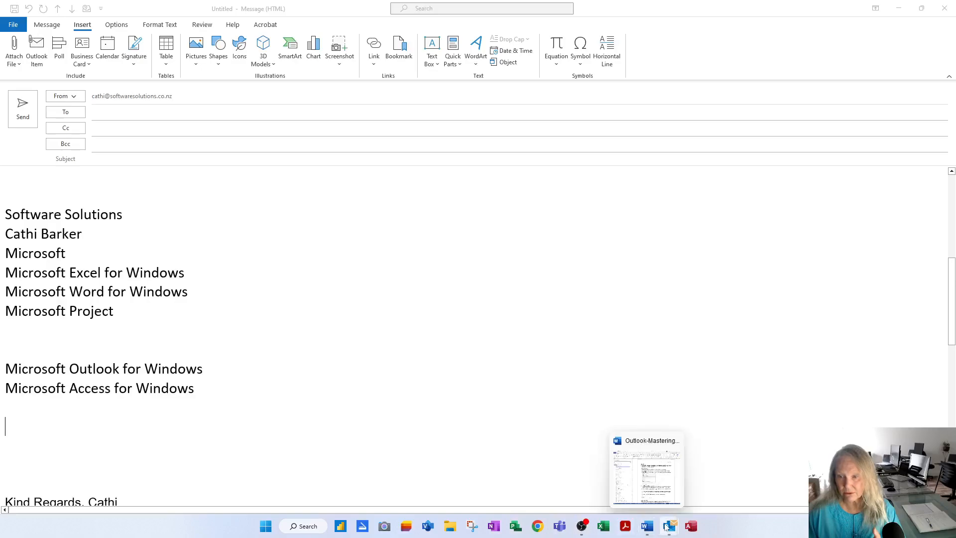
pyautogui.click(692, 501)
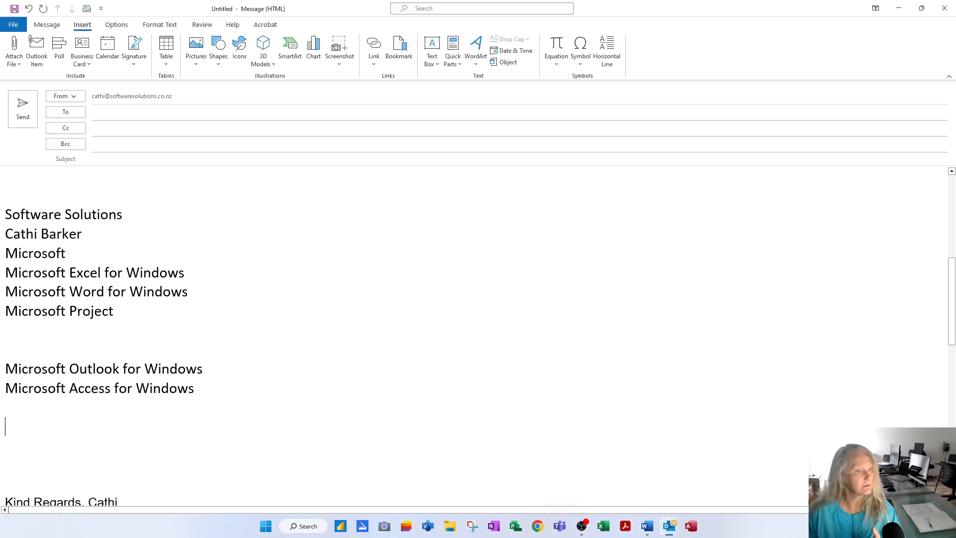
pyautogui.click(580, 59)
pyautogui.click(609, 144)
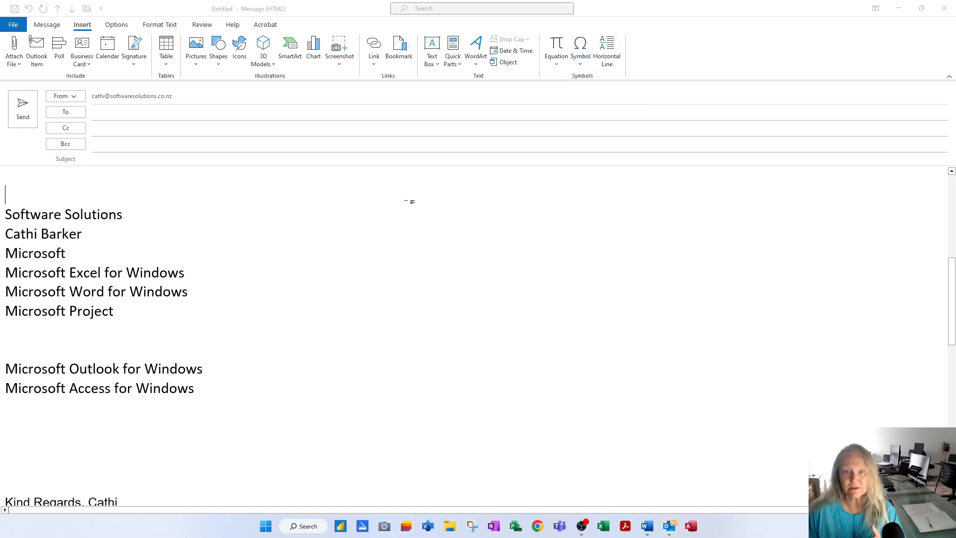
pyautogui.click(581, 59)
pyautogui.press('Escape')
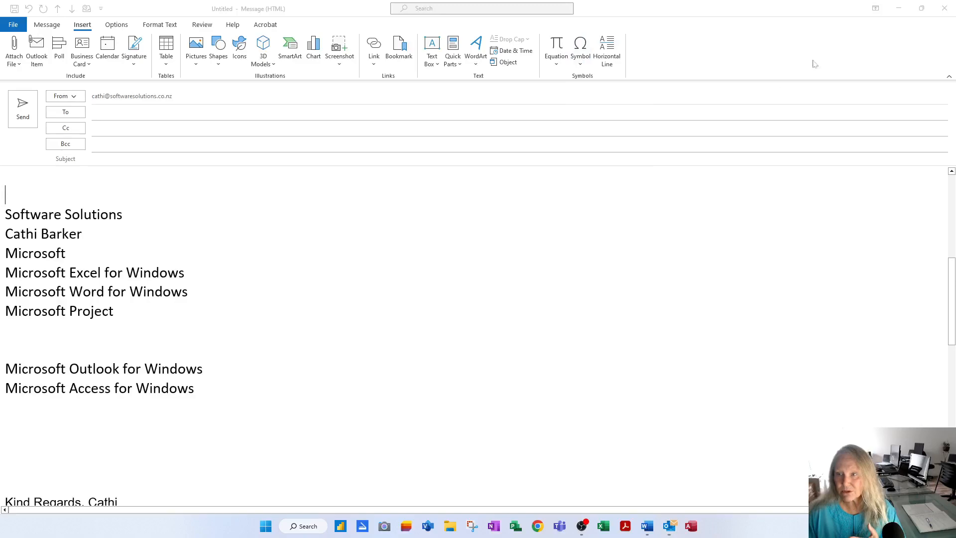
pyautogui.click(899, 8)
pyautogui.click(899, 7)
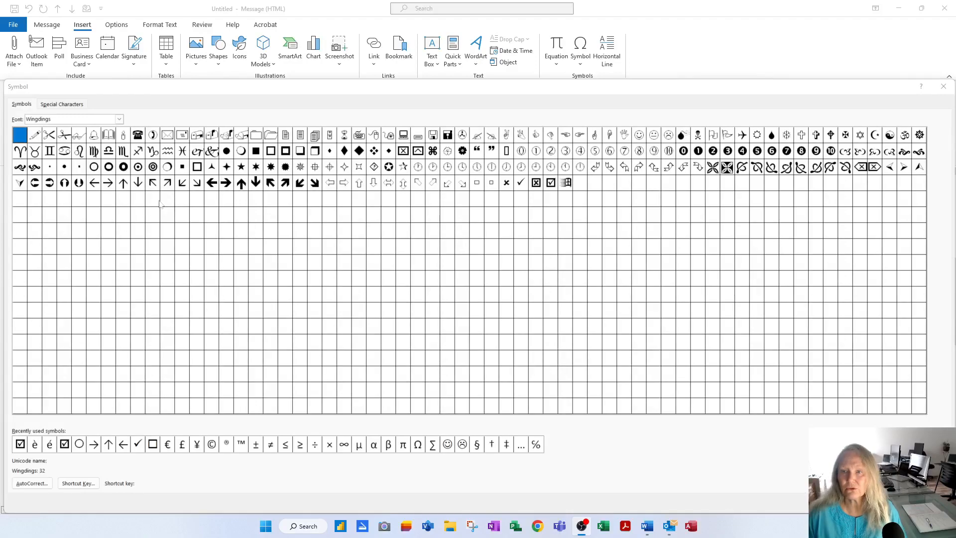
# Browse the Webdings symbol set and switch the symbol font to (normal text).
pyautogui.moveTo(3, 203); pyautogui.dragTo(49, 201)
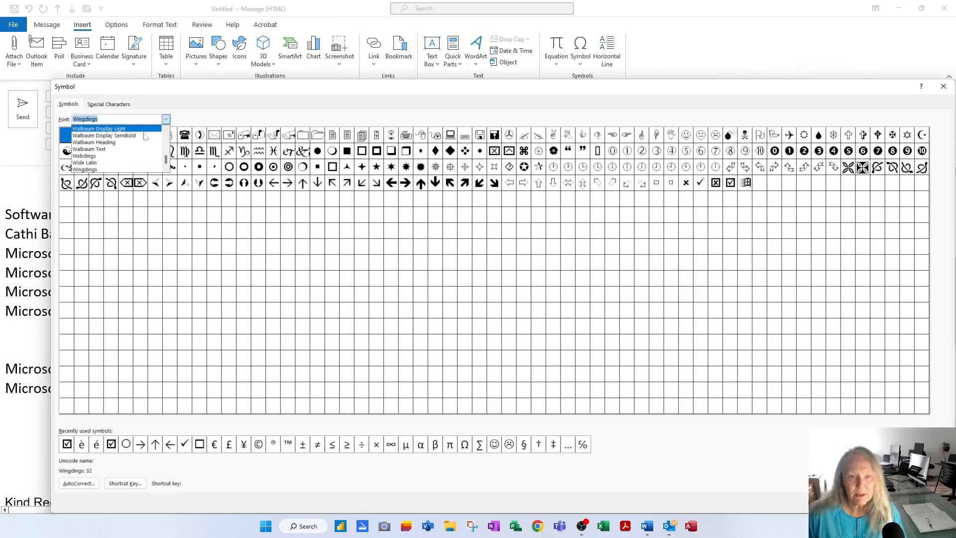
pyautogui.click(121, 158)
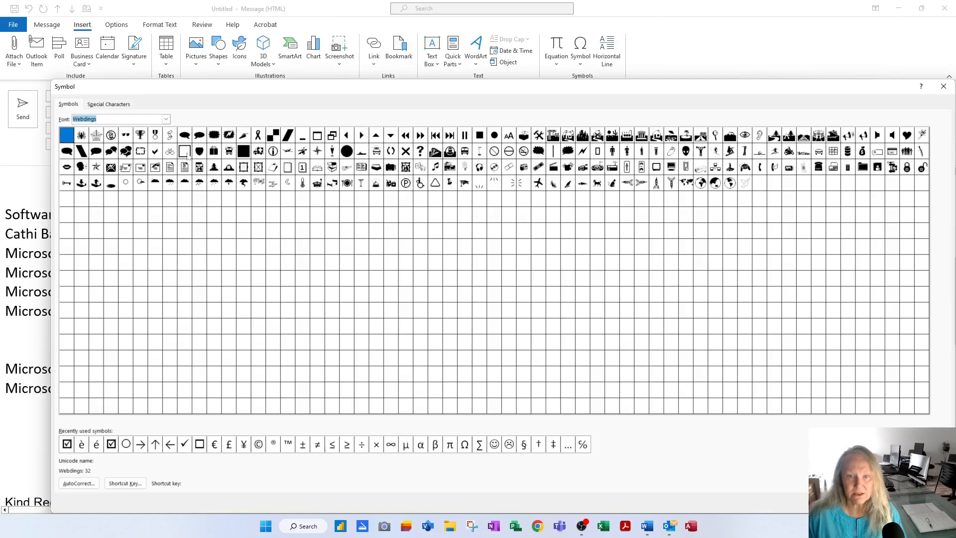
pyautogui.click(166, 120)
pyautogui.scroll(2, 155, 140)
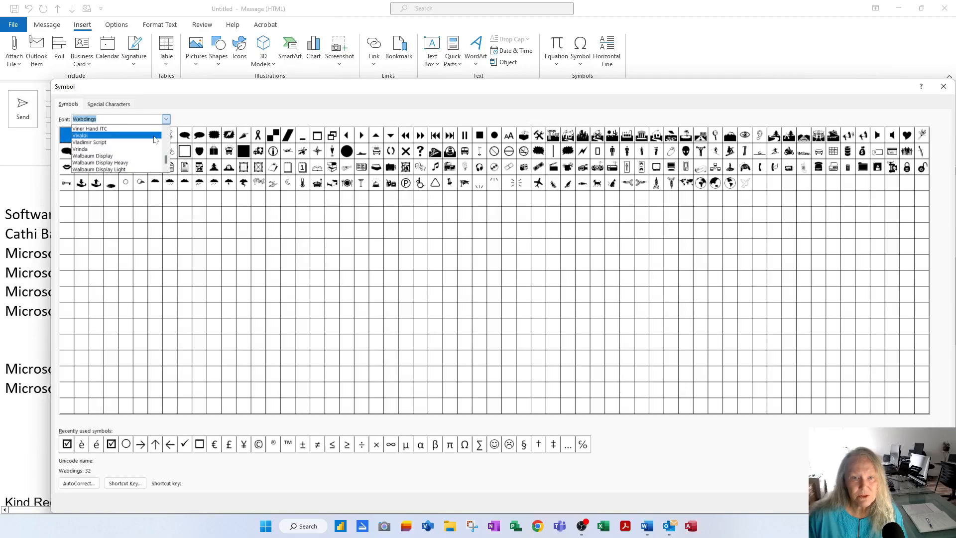
pyautogui.scroll(2, 155, 140)
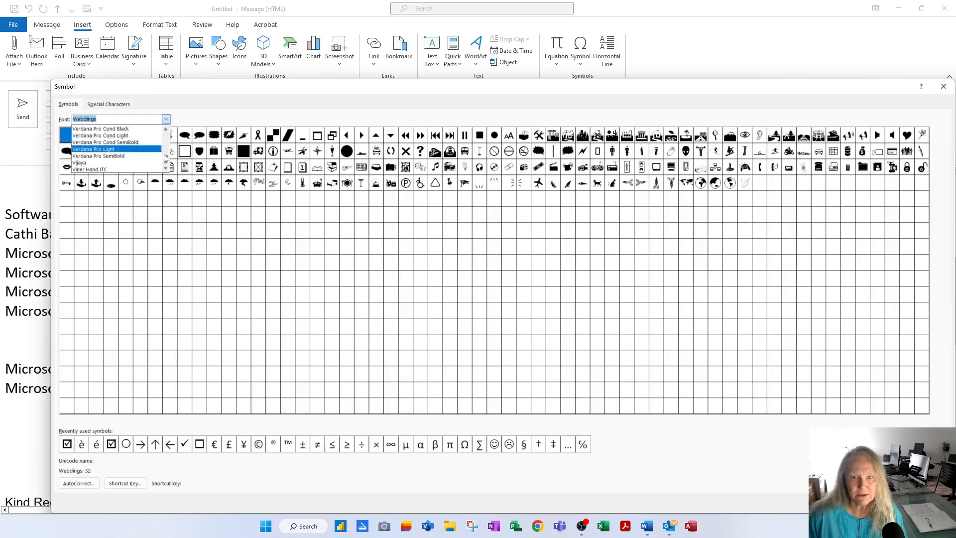
pyautogui.moveTo(167, 159); pyautogui.dragTo(165, 138)
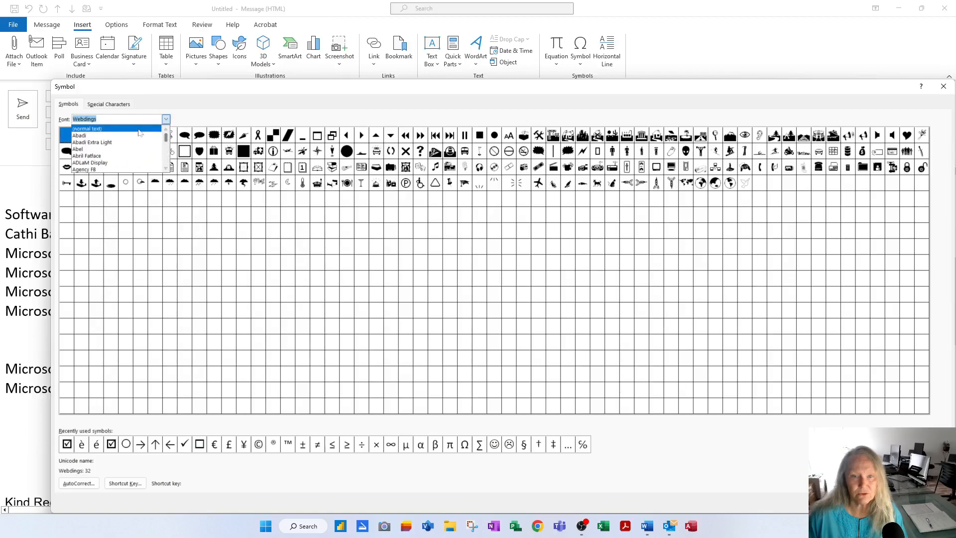
pyautogui.click(87, 129)
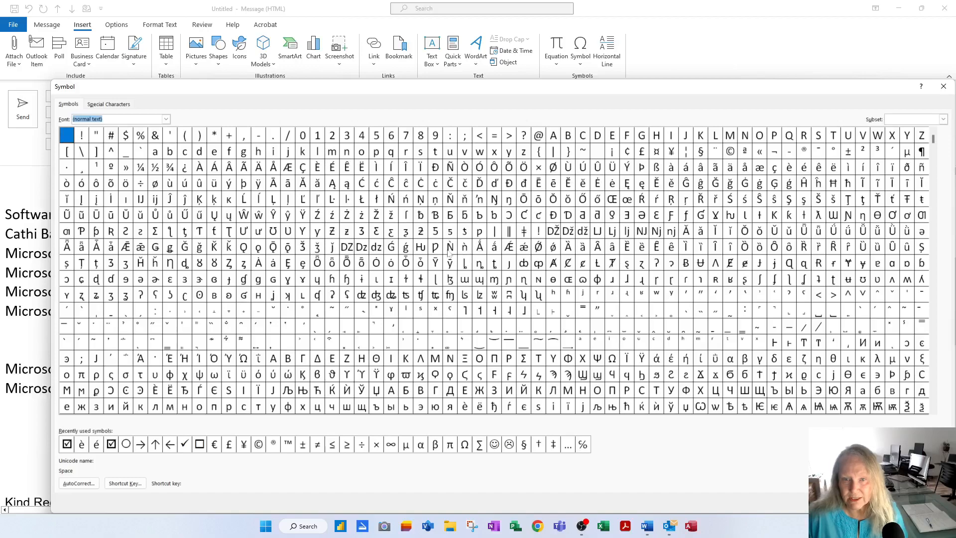
# Select the Latin capital letter A with macron (Ā) and assign it the shortcut Alt+Shift+A in NormalEmail.dotm.
pyautogui.click(275, 184)
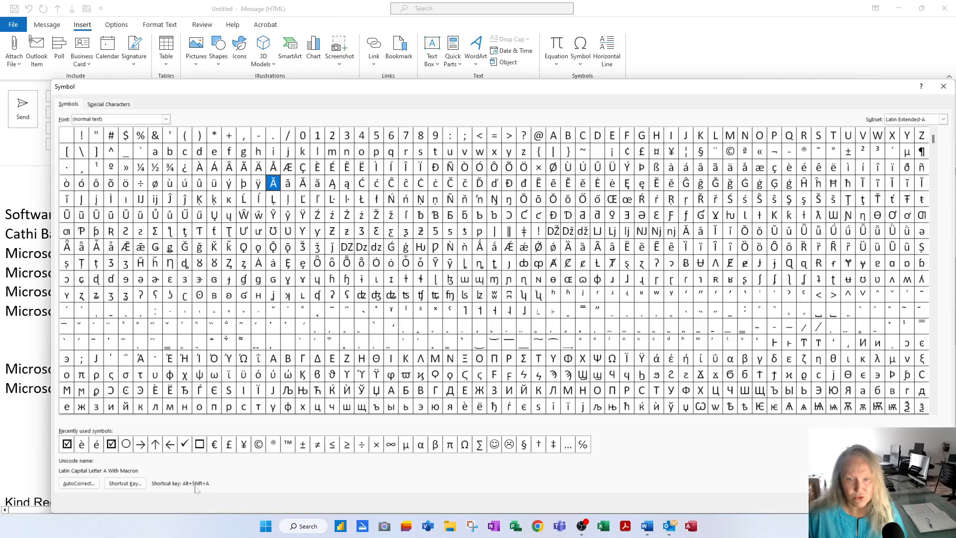
pyautogui.click(125, 483)
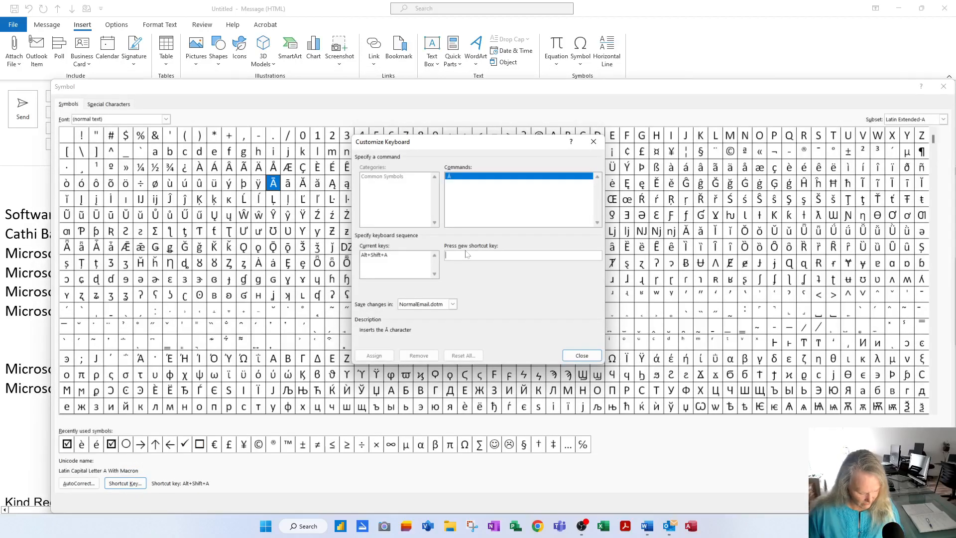
pyautogui.hotkey('alt', 'shift', 'a')
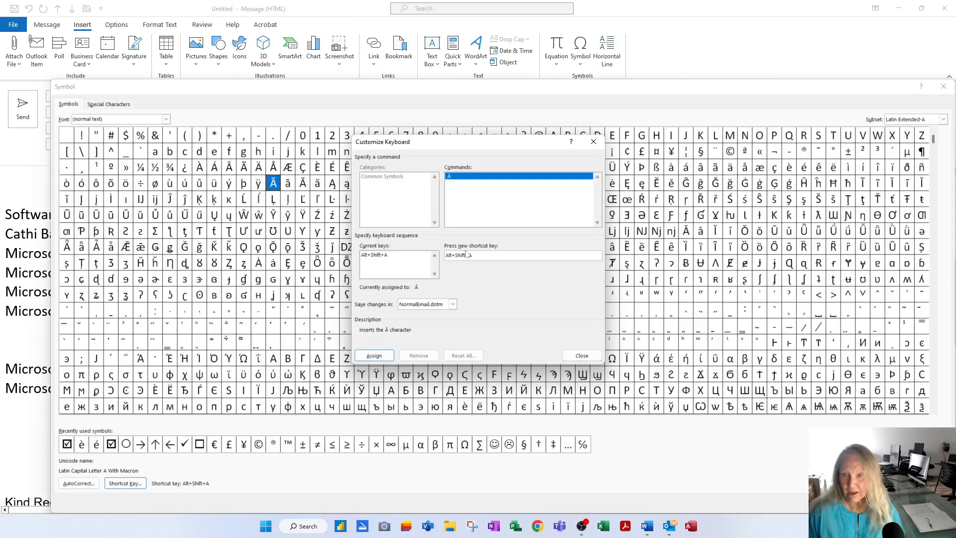
pyautogui.click(374, 355)
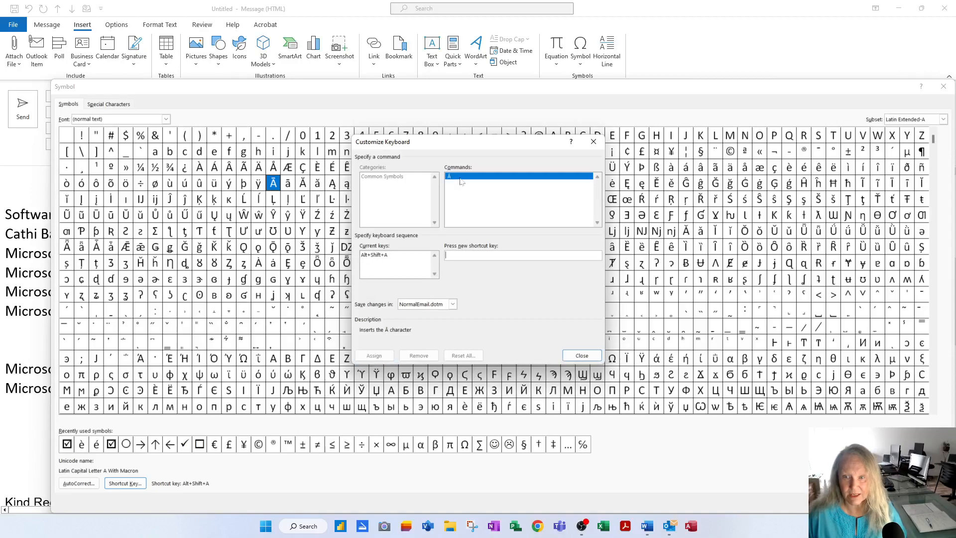
# Close the shortcut assignment and check the shortcuts assigned to the macron letters ā, ō, ē, Ē, Ō, Ā, the degree sign, and superscripts two and three.
pyautogui.click(581, 355)
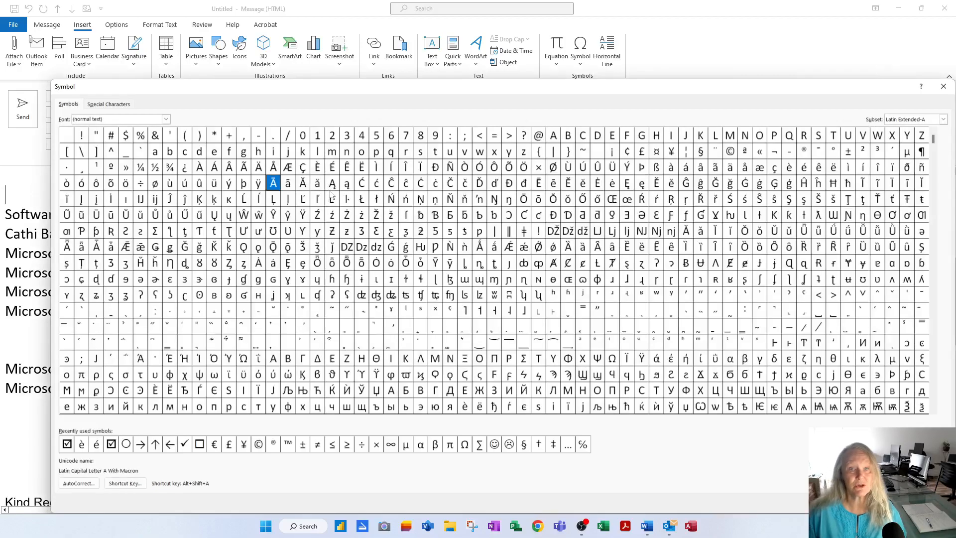
pyautogui.click(289, 184)
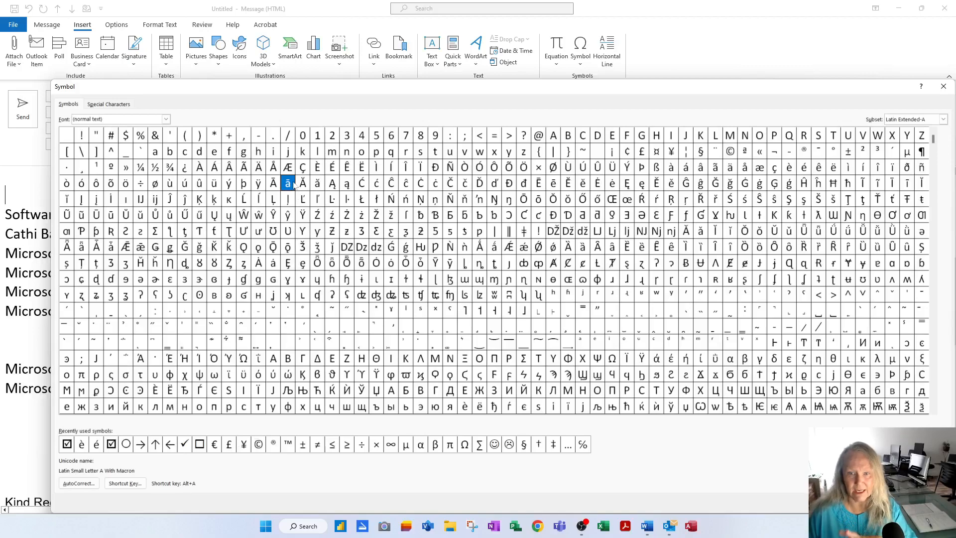
pyautogui.click(539, 201)
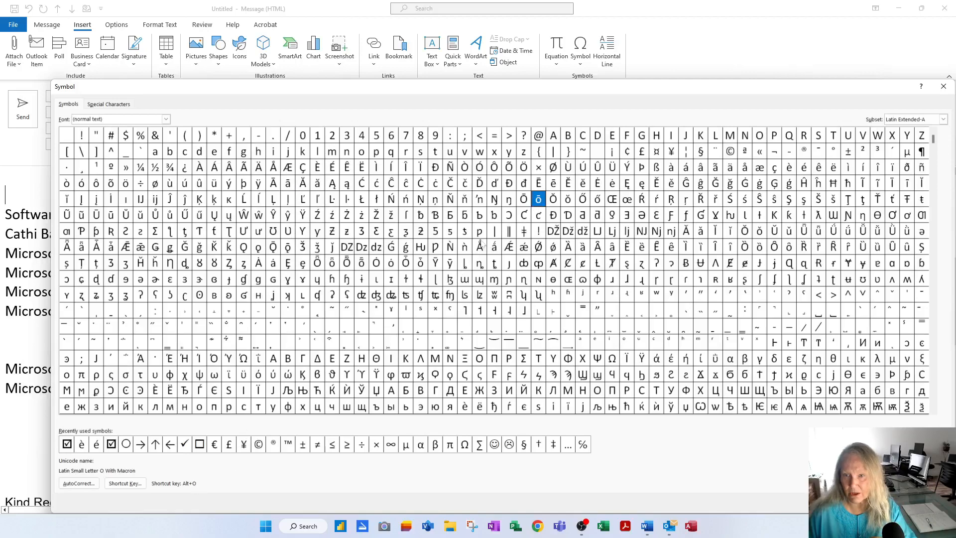
pyautogui.click(554, 184)
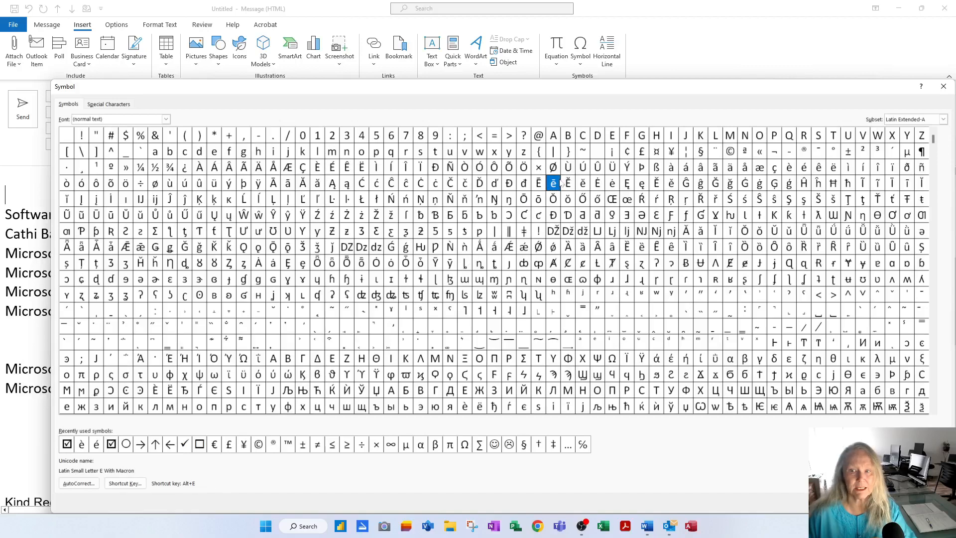
pyautogui.click(538, 183)
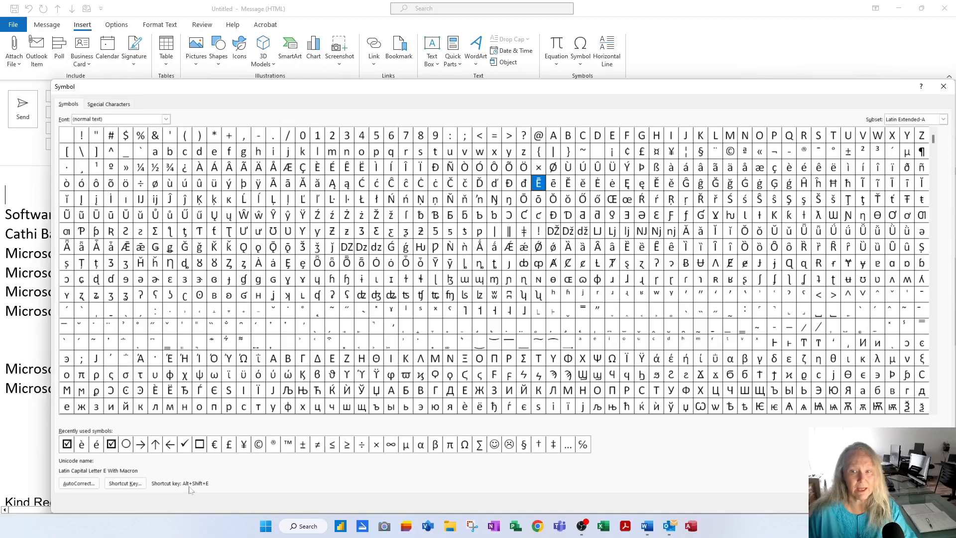
pyautogui.click(524, 199)
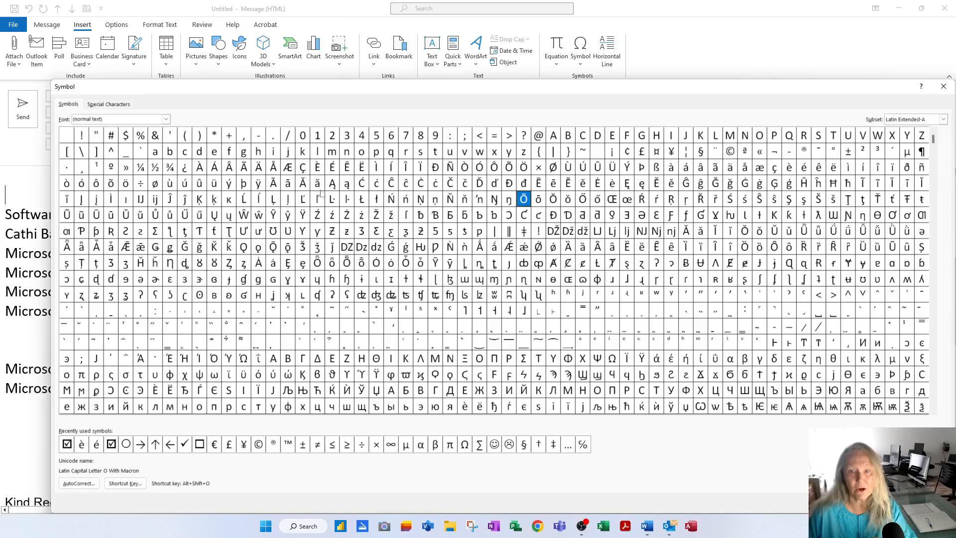
pyautogui.click(273, 183)
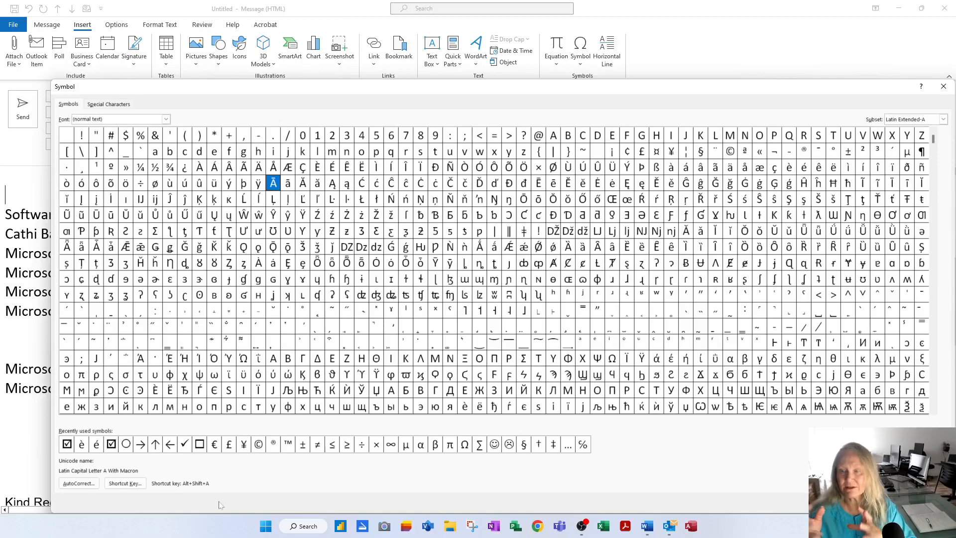
pyautogui.click(836, 154)
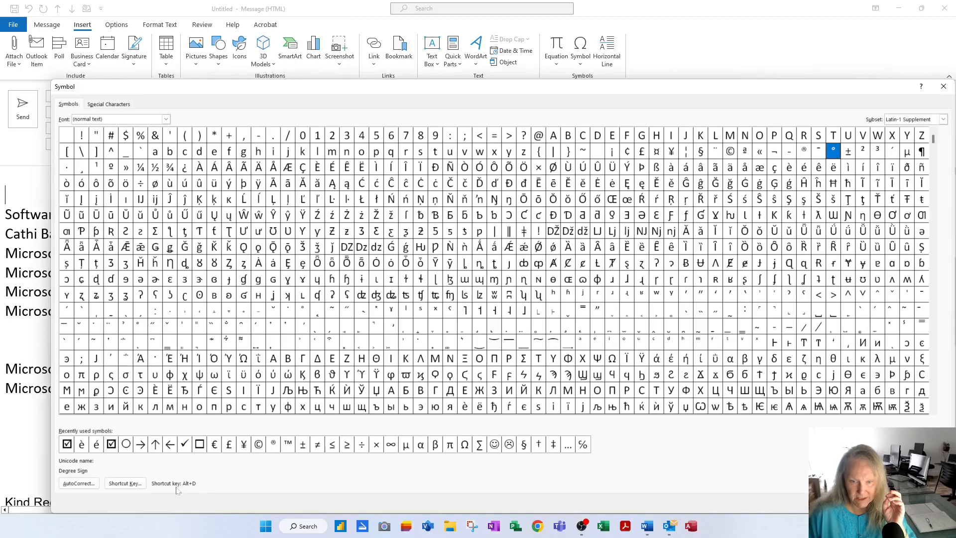
pyautogui.click(864, 154)
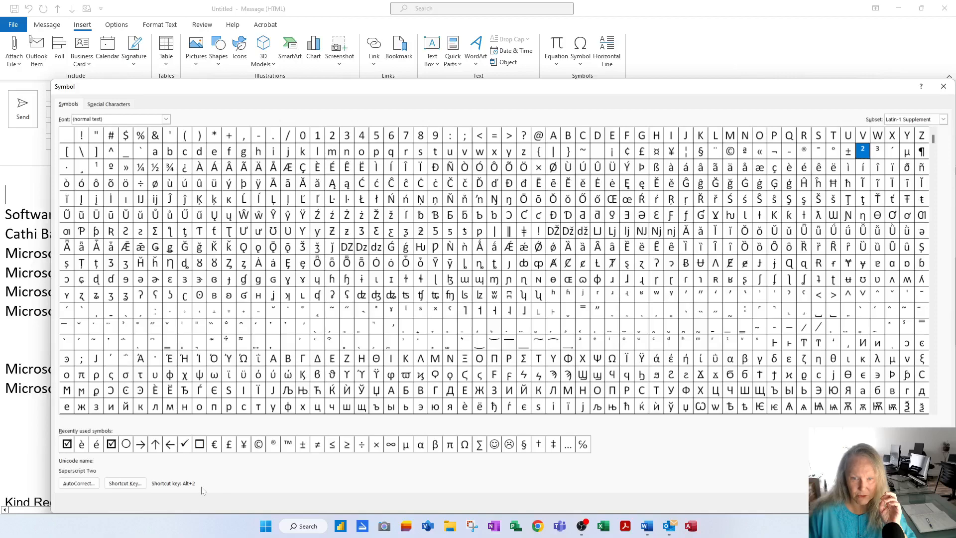
pyautogui.click(879, 154)
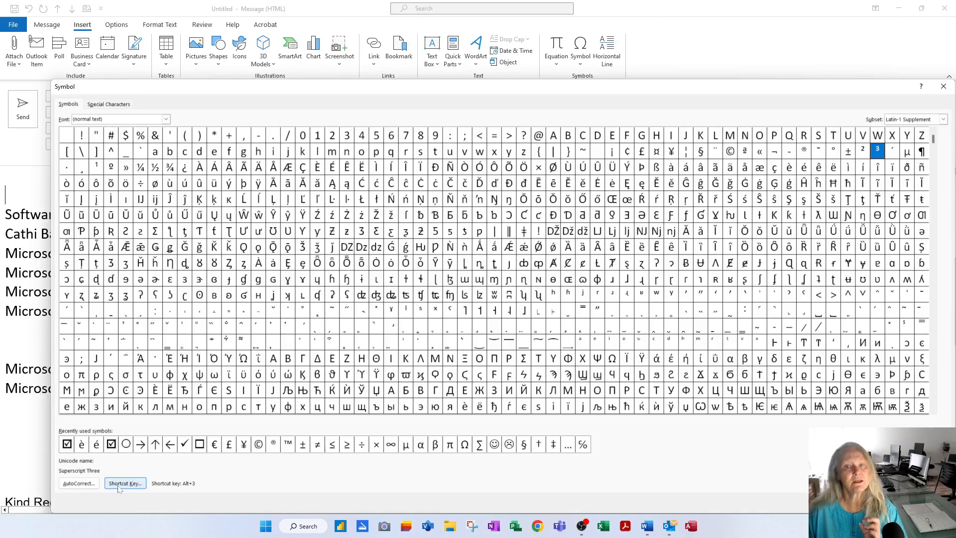
# Switch the symbol font to Wingdings and select the plain check mark, character 252.
pyautogui.click(166, 119)
pyautogui.moveTo(165, 138); pyautogui.dragTo(168, 168)
pyautogui.scroll(7, 128, 158)
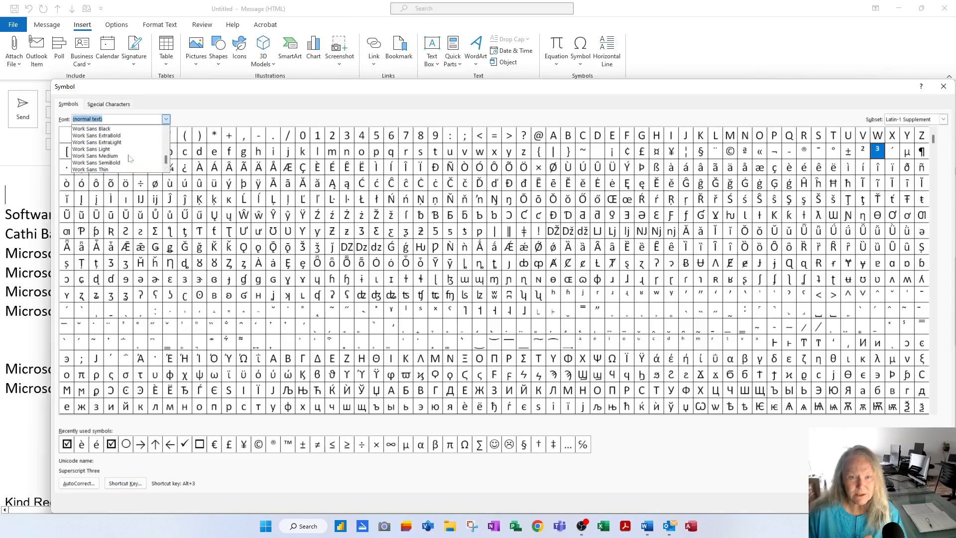
pyautogui.scroll(-2, 130, 158)
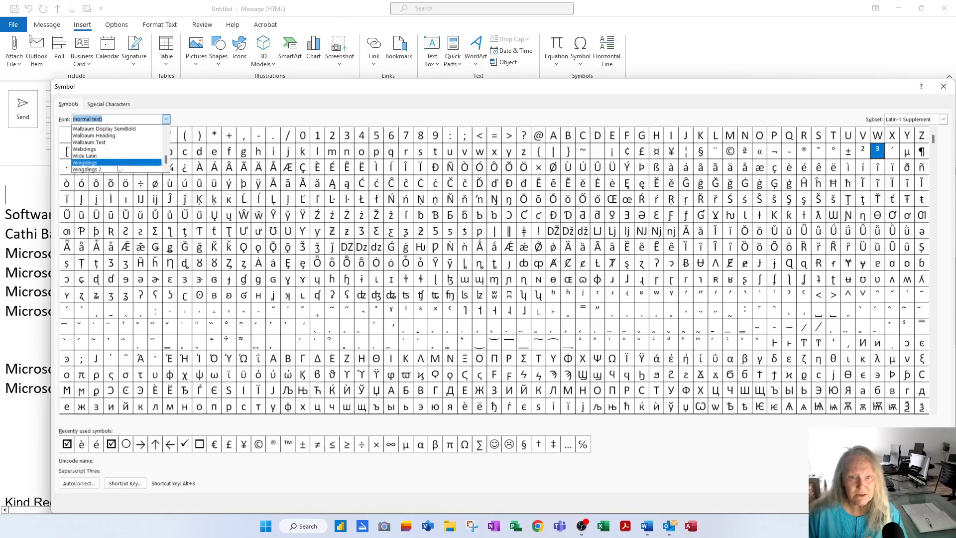
pyautogui.click(121, 166)
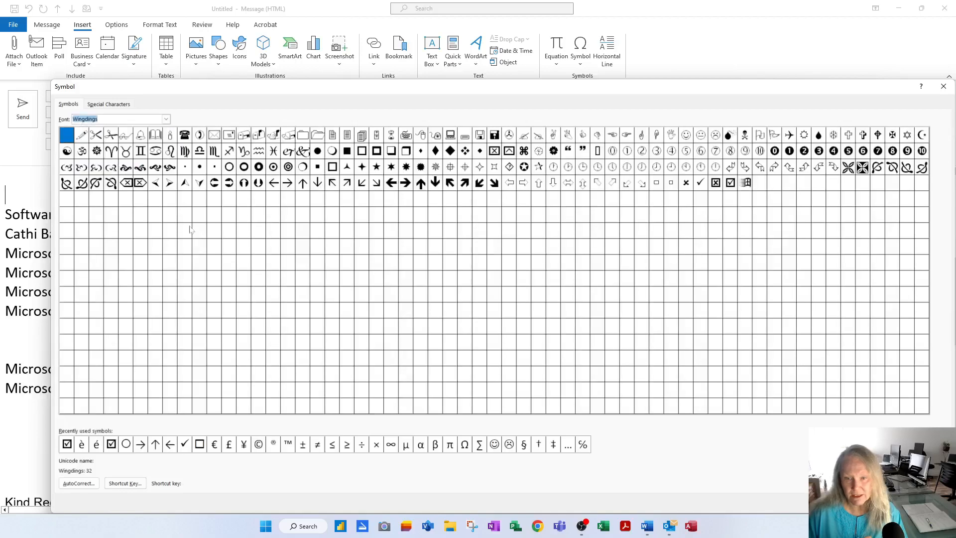
pyautogui.click(700, 183)
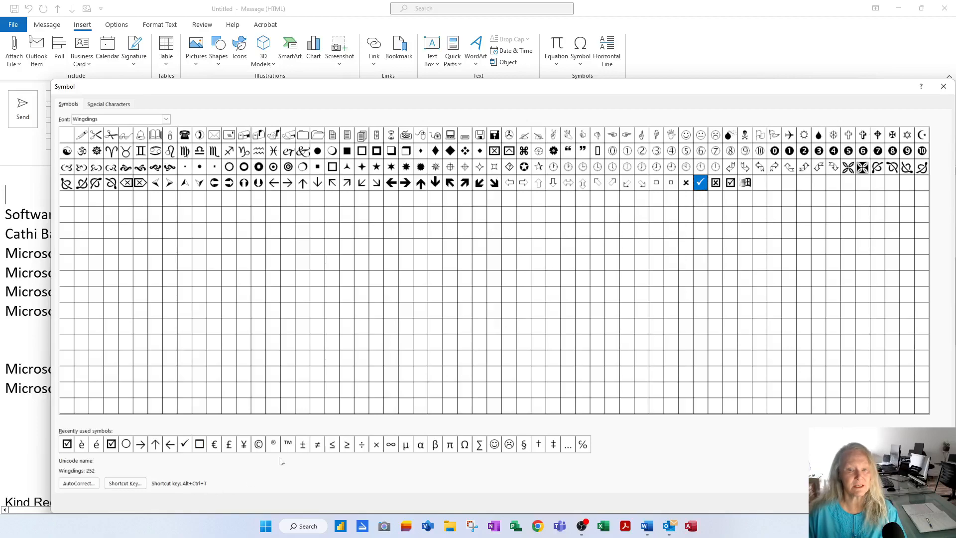
# Assign the shortcut Alt+T to the Wingdings check mark in NormalEmail.dotm and close the symbol library.
pyautogui.click(140, 482)
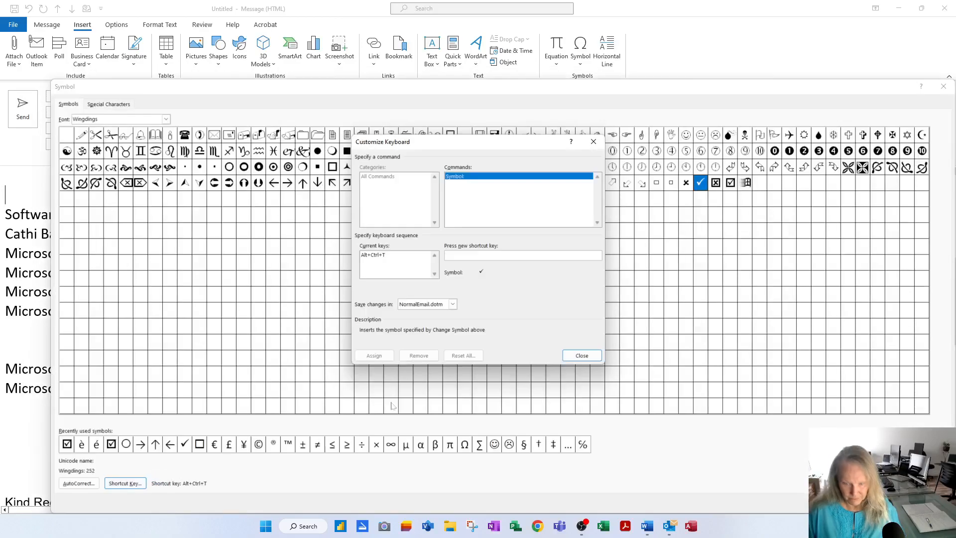
pyautogui.hotkey('alt', 'shift', 't')
pyautogui.press('BackSpace')
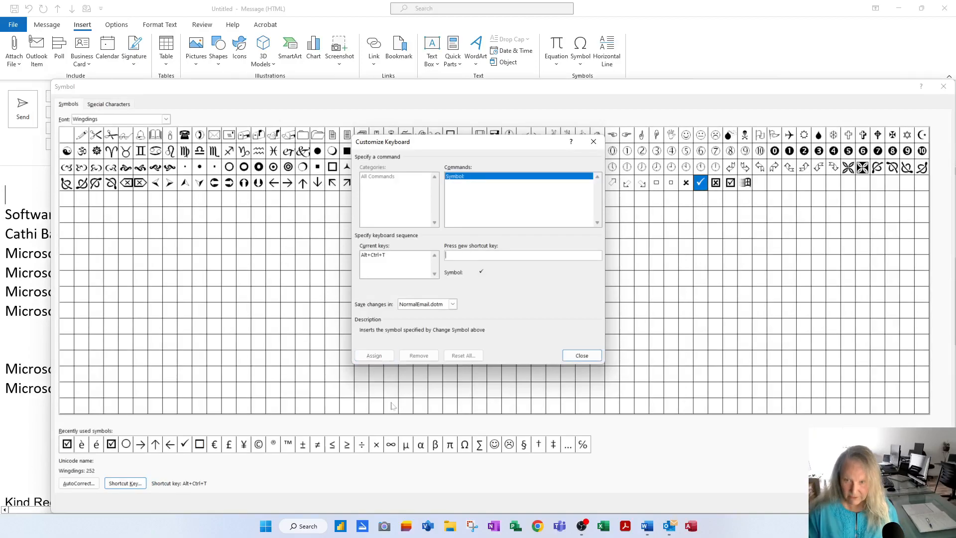
pyautogui.hotkey('alt', 't')
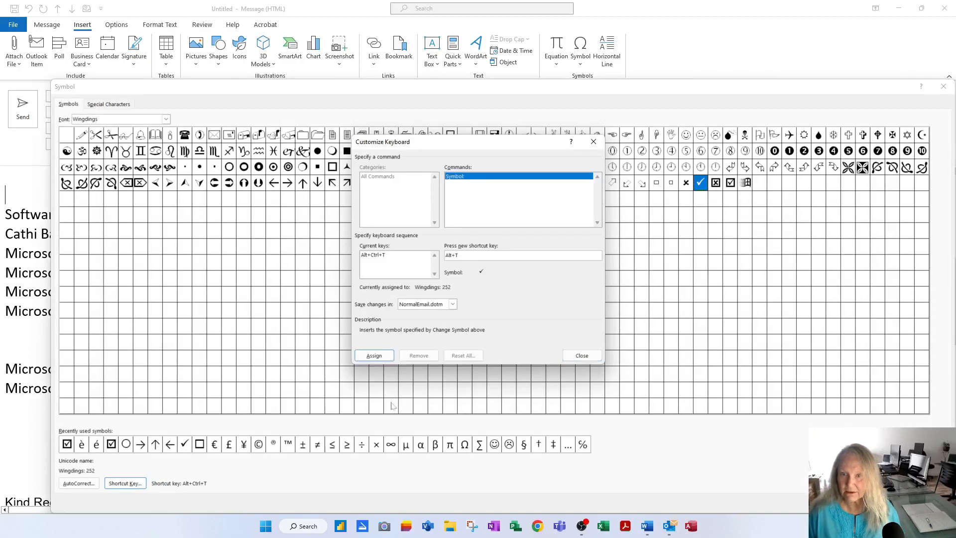
pyautogui.click(376, 356)
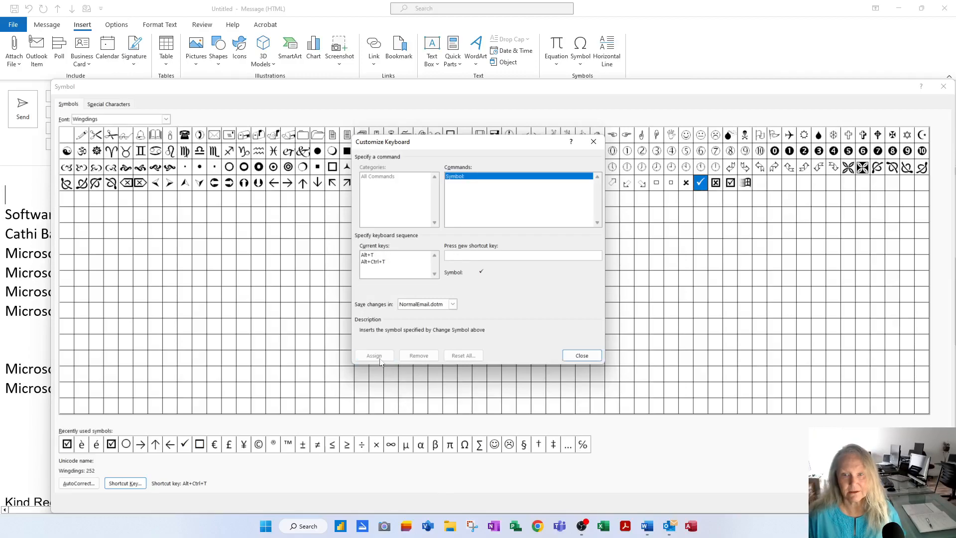
pyautogui.click(582, 355)
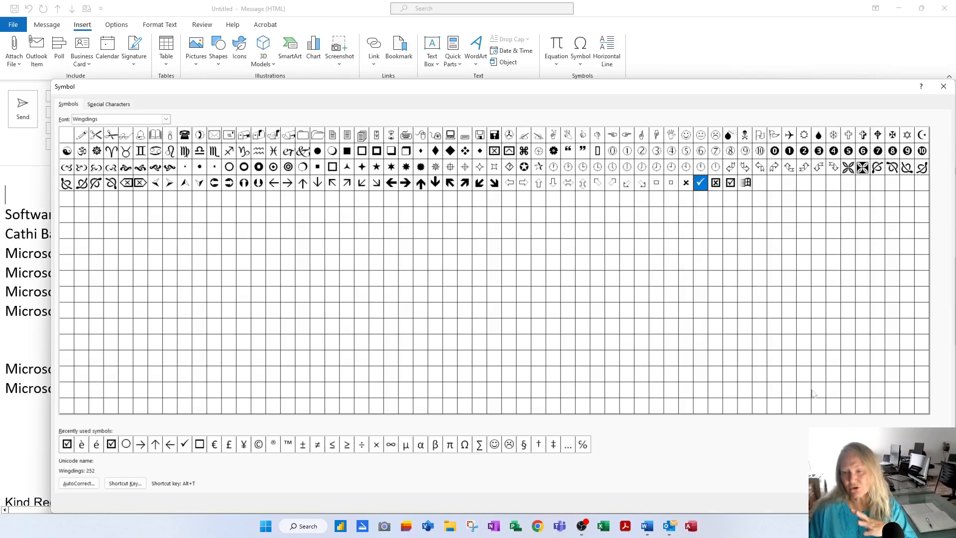
pyautogui.click(929, 503)
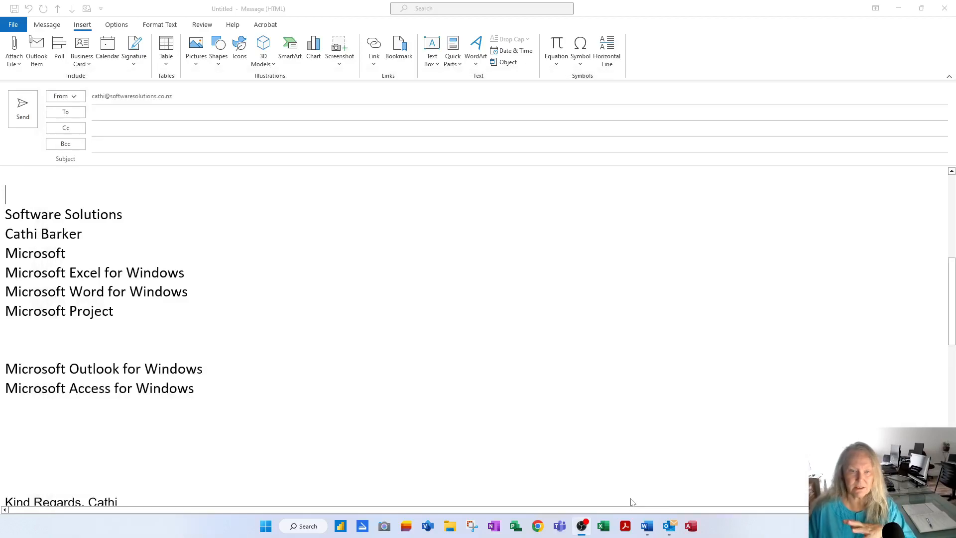
# Below "Microsoft Access for Windows", insert a check mark followed by "ā ōēīū" using the assigned symbol shortcuts, and start a new line below.
pyautogui.click(93, 416)
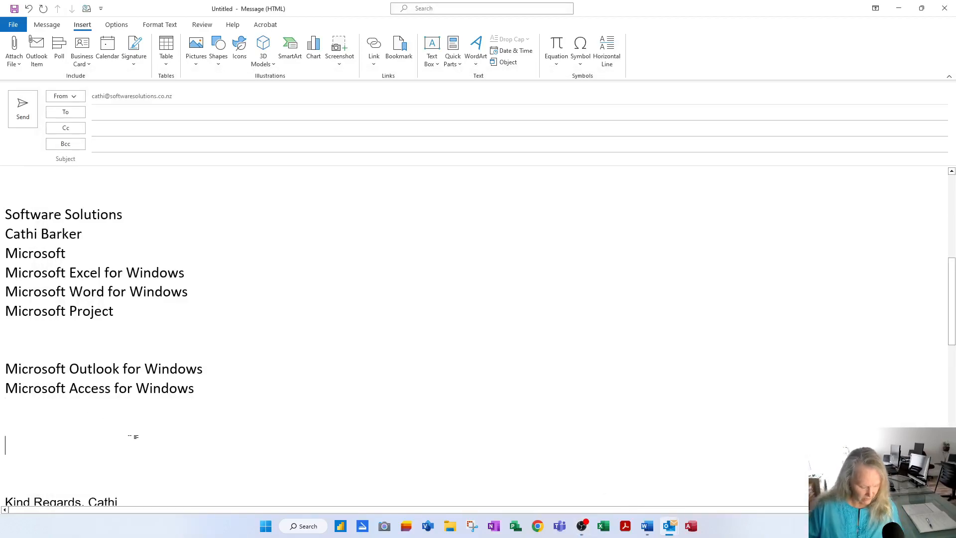
pyautogui.hotkey('alt', 't')
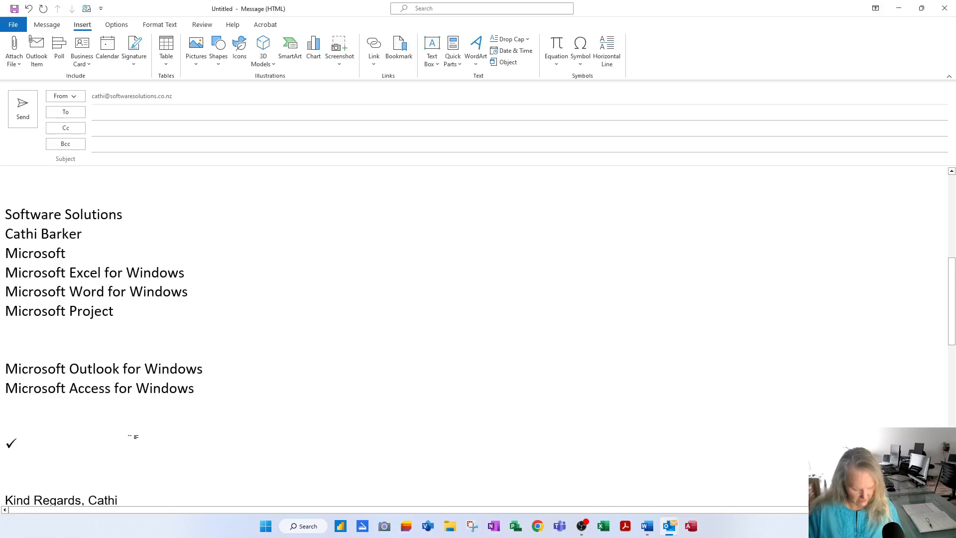
pyautogui.write('a')
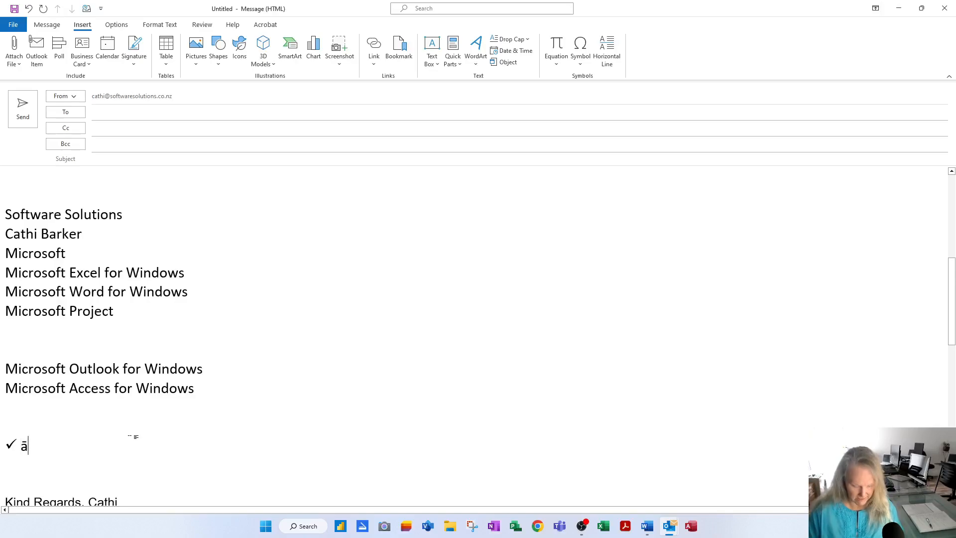
pyautogui.write(' ō')
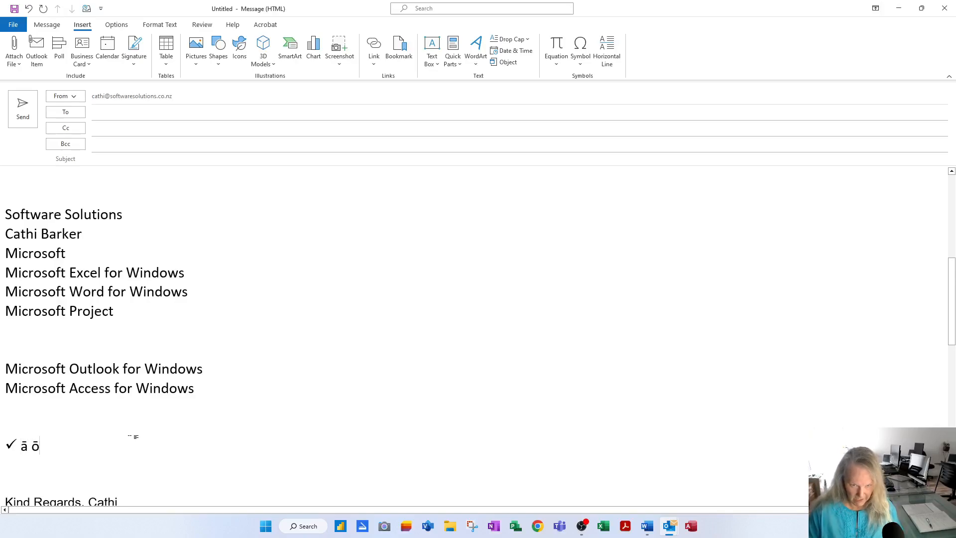
pyautogui.write('ē')
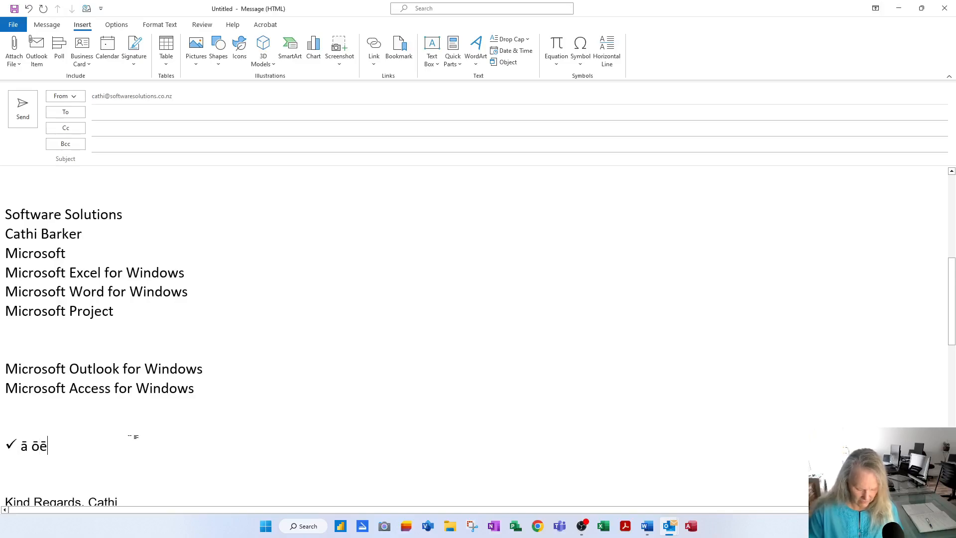
pyautogui.write('īū')
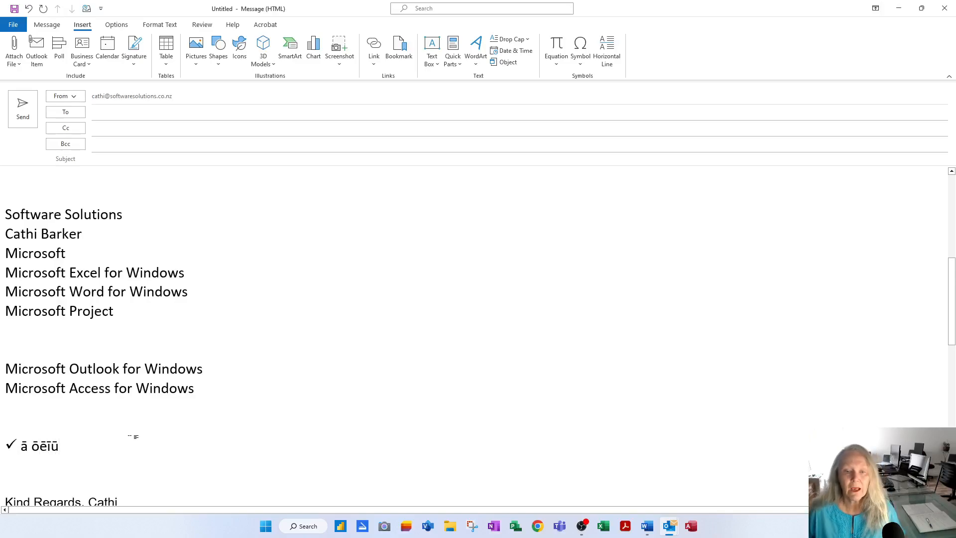
pyautogui.press('Return')
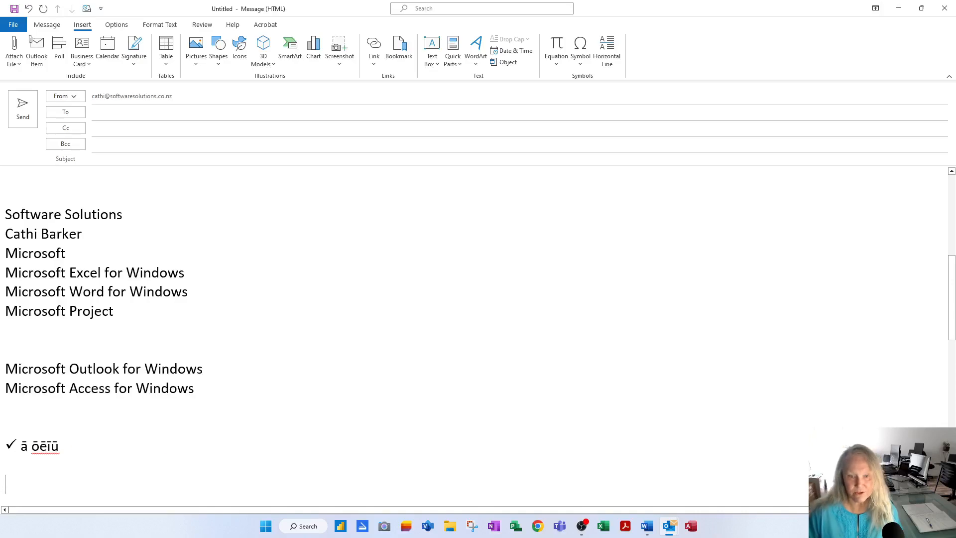
# Open the Windows emoji panel, move it clear of the message text, and browse to its Symbols section.
pyautogui.press('super+period')
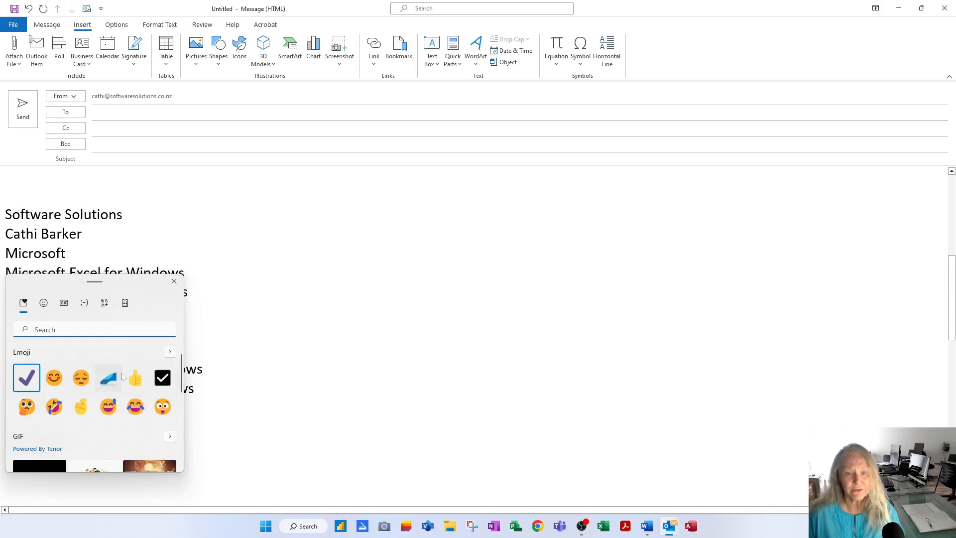
pyautogui.moveTo(98, 288); pyautogui.dragTo(461, 232)
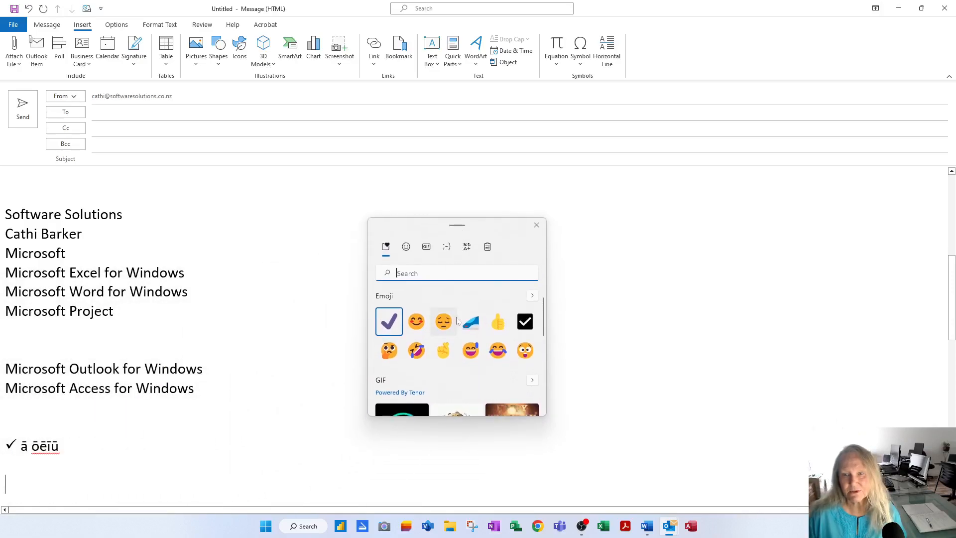
pyautogui.scroll(-1, 458, 349)
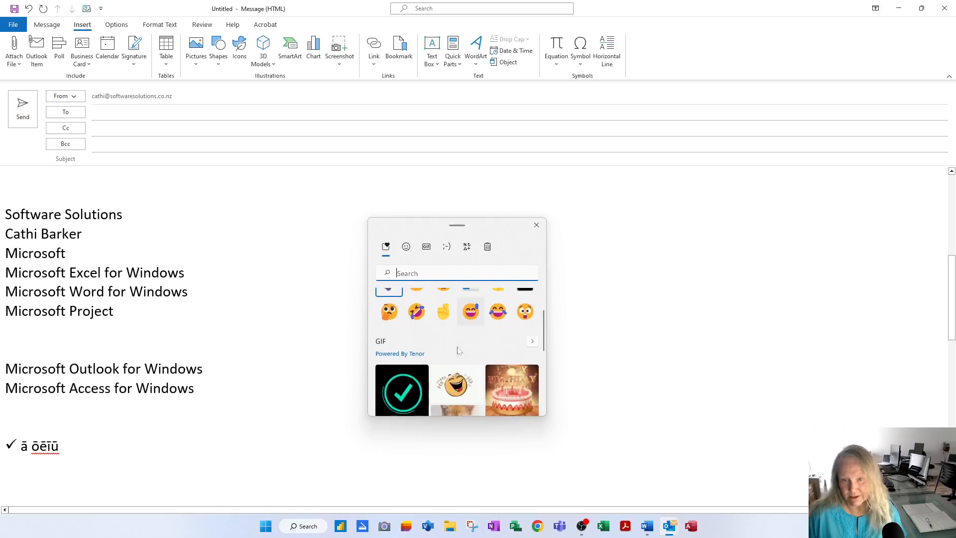
pyautogui.scroll(-4, 458, 351)
pyautogui.scroll(-1, 421, 367)
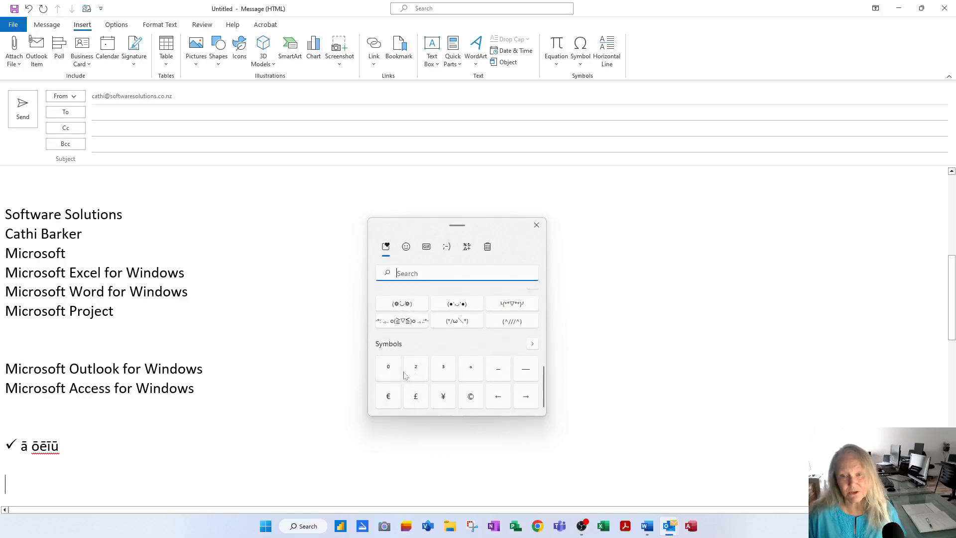
# Insert superscripts zero, two and three, the yen, pound and euro signs, and left and right arrows on the new line.
pyautogui.click(396, 371)
pyautogui.click(421, 372)
pyautogui.click(443, 374)
pyautogui.click(444, 398)
pyautogui.click(415, 398)
pyautogui.click(397, 401)
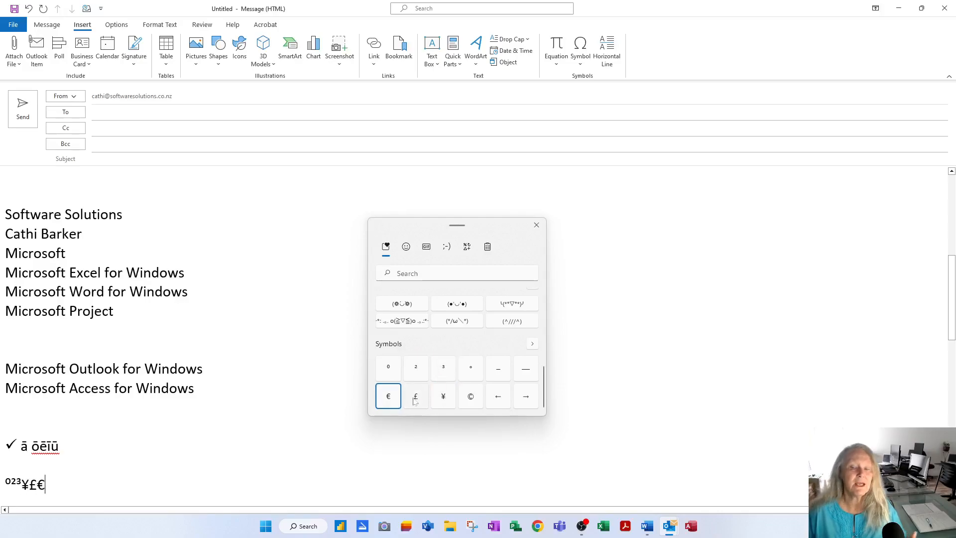
pyautogui.click(496, 401)
pyautogui.click(520, 401)
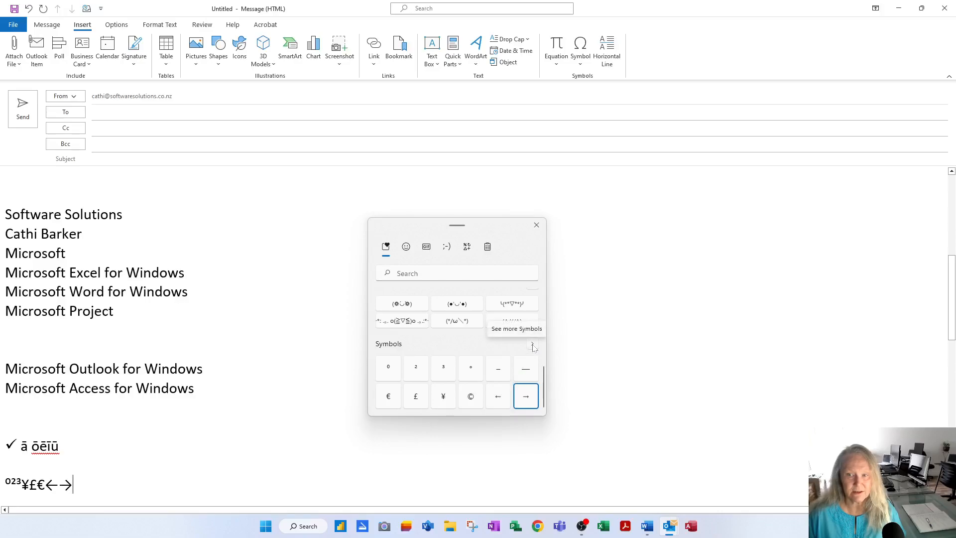
# Open the full symbol collection in the emoji panel and browse through to the Latin symbols.
pyautogui.click(467, 248)
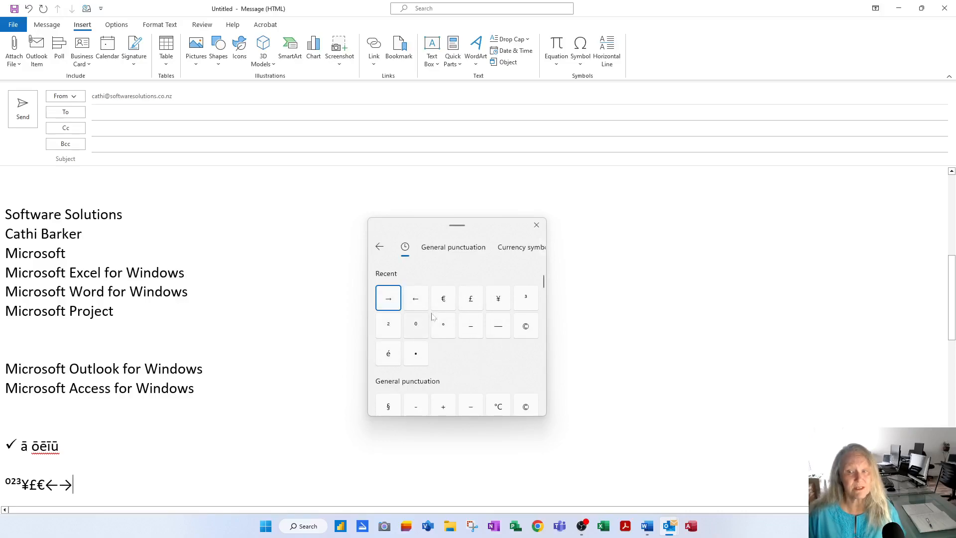
pyautogui.scroll(-3, 481, 356)
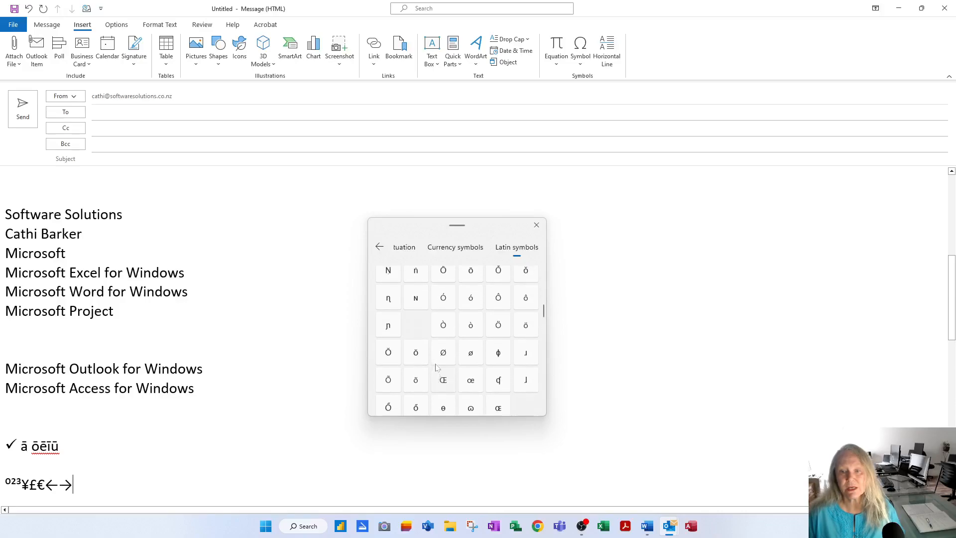
# Insert the Latin letter ē after the right arrow and return to the beginning of the symbol collection.
pyautogui.scroll(10, 436, 363)
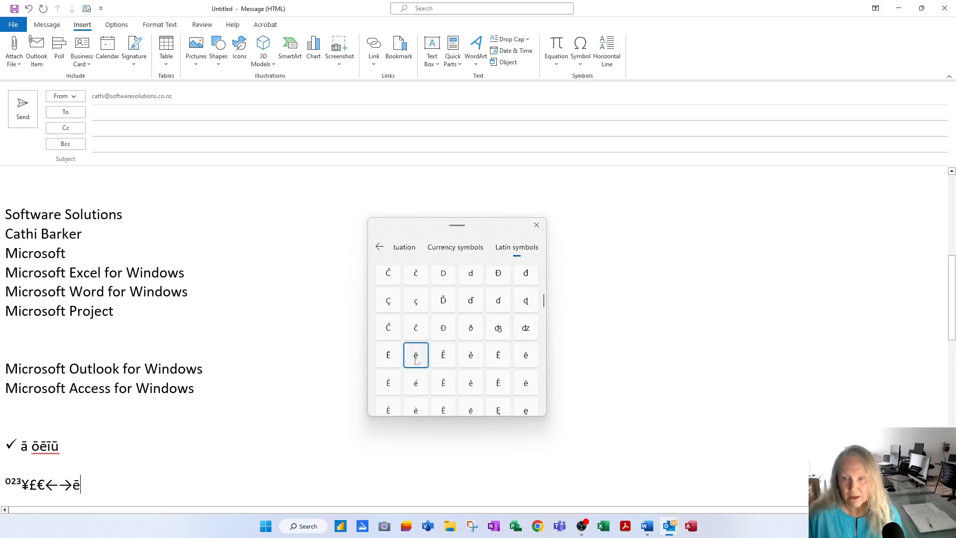
pyautogui.scroll(10, 438, 299)
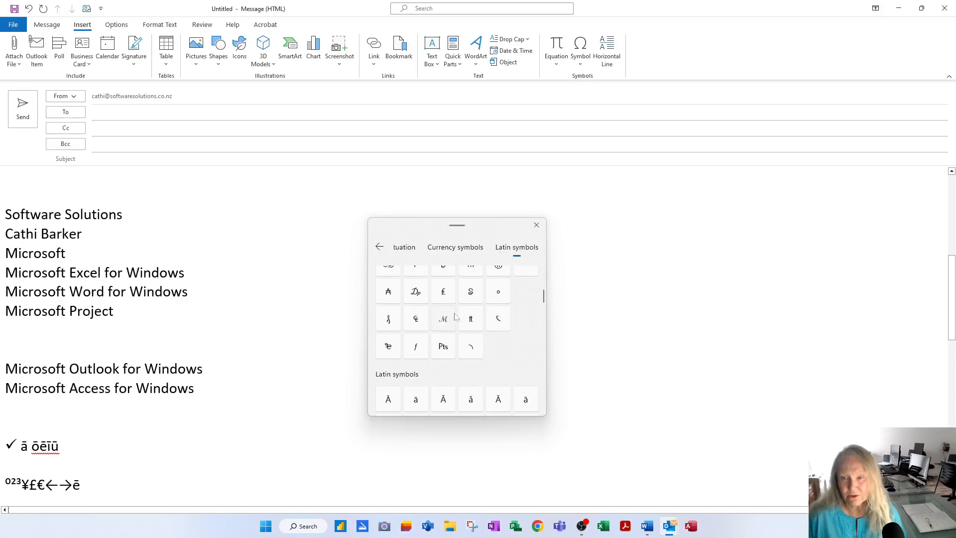
pyautogui.scroll(10, 454, 316)
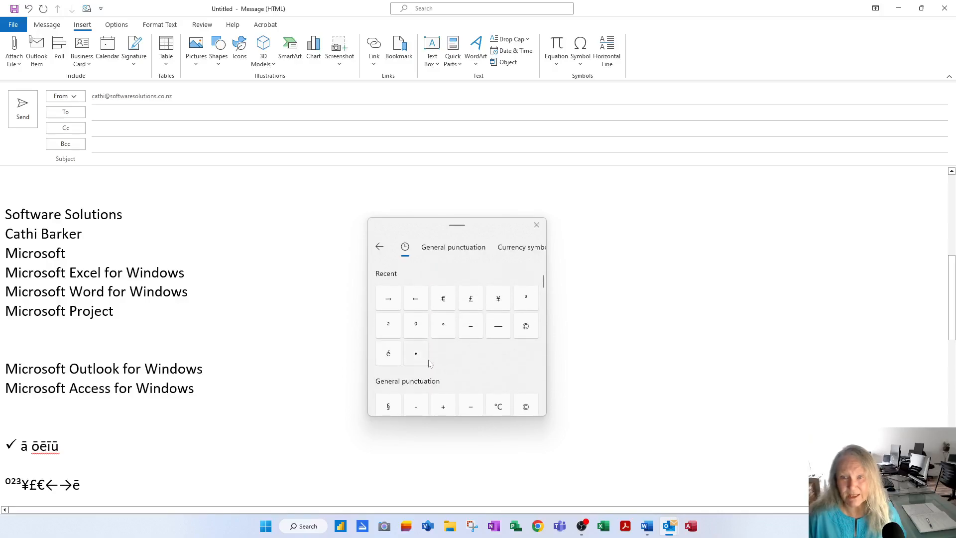
# Search the emoji panel for "tick" and insert the plain check mark three times after the ē.
pyautogui.click(379, 248)
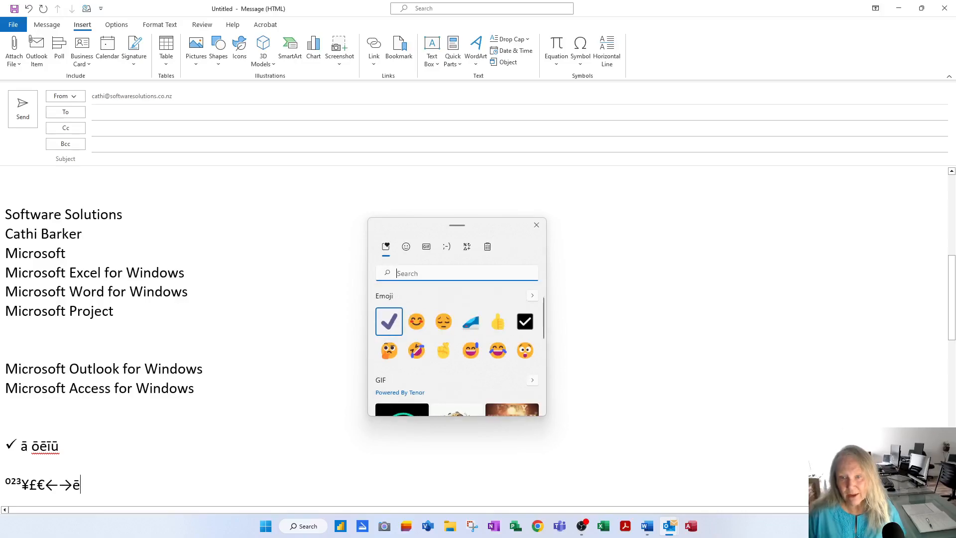
pyautogui.write('tick')
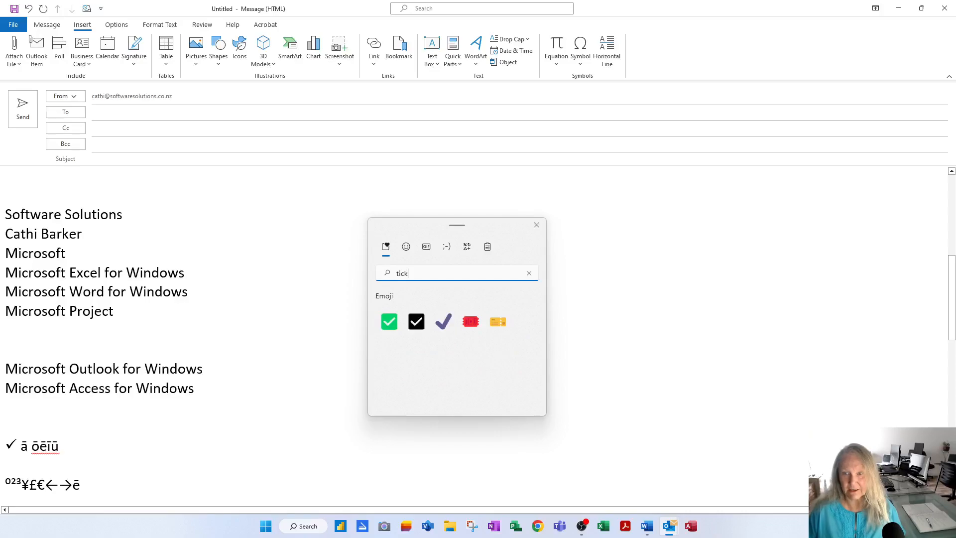
pyautogui.click(448, 332)
pyautogui.click(448, 331)
pyautogui.click(448, 332)
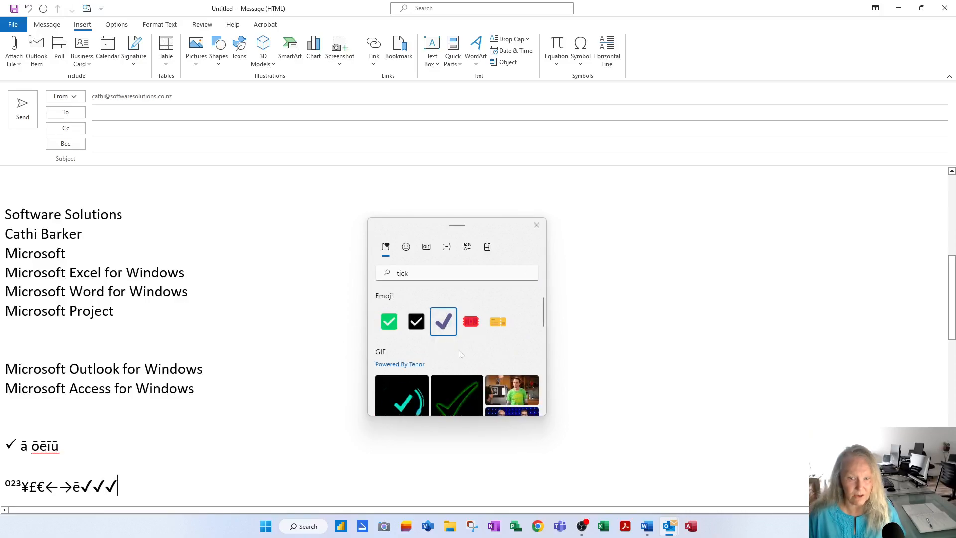
# Insert the first animated tick GIF after the check marks and shrink it proportionally to a small square.
pyautogui.scroll(-1, 474, 363)
pyautogui.click(390, 388)
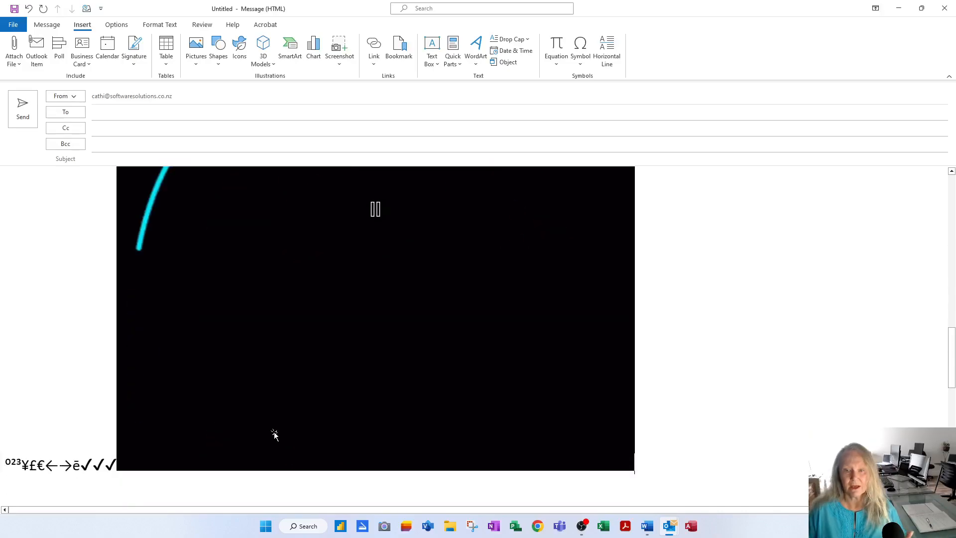
pyautogui.moveTo(632, 474)
pyautogui.mouseDown()
pyautogui.moveTo(423, 331)
pyautogui.moveTo(334, 244)
pyautogui.mouseUp()
pyautogui.scroll(3, 443, 348)
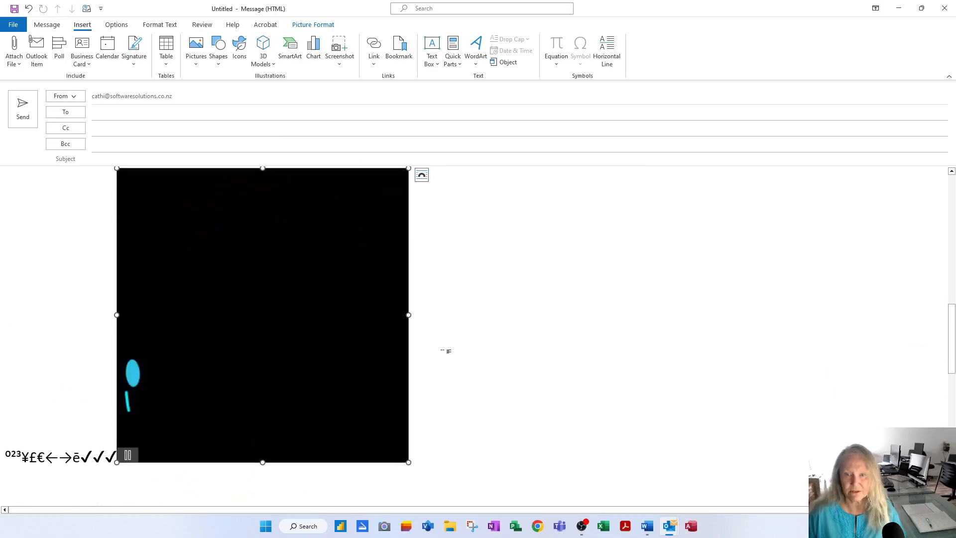
pyautogui.moveTo(408, 168)
pyautogui.mouseDown()
pyautogui.moveTo(229, 286)
pyautogui.moveTo(166, 313)
pyautogui.mouseUp()
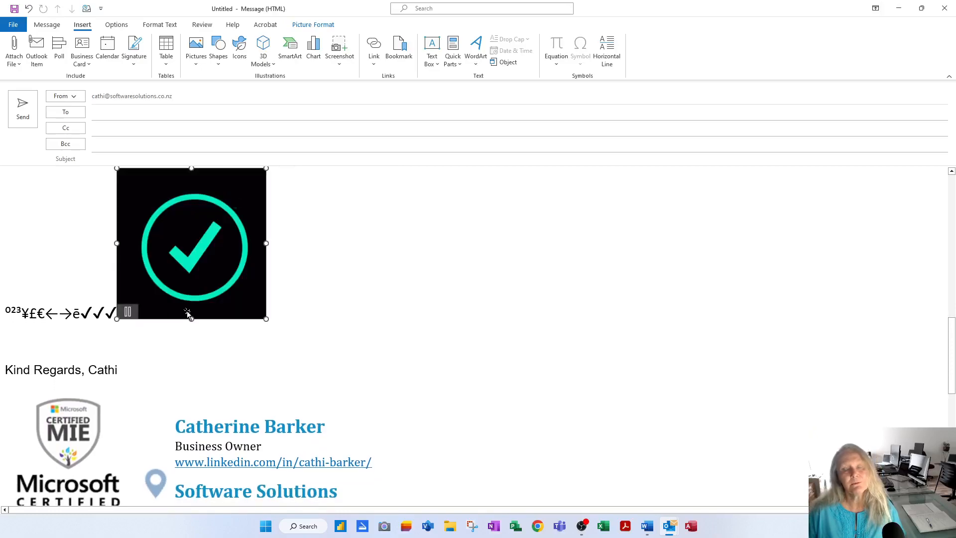
pyautogui.moveTo(266, 169); pyautogui.dragTo(162, 239)
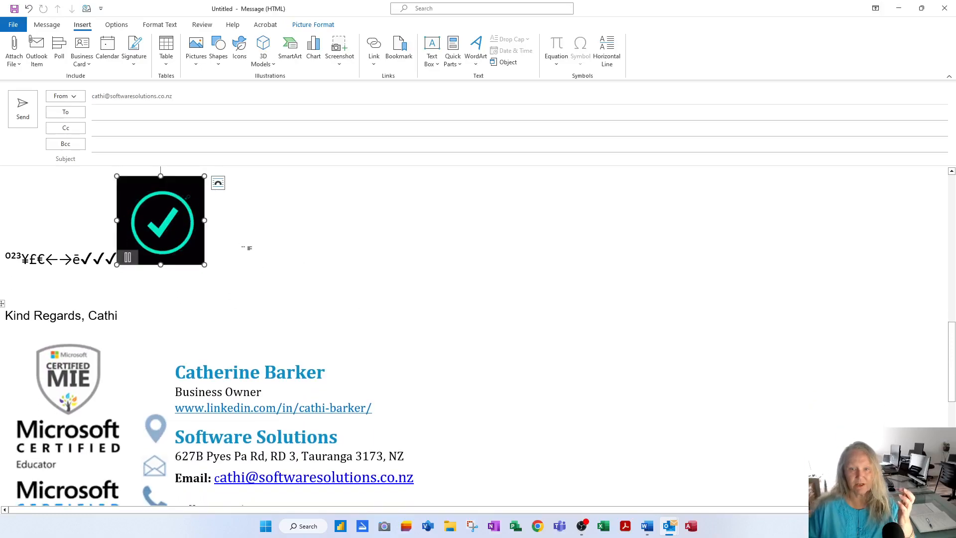
# Place the cursor after the tick GIF and start a new line above the signature.
pyautogui.click(244, 247)
pyautogui.press('Return')
pyautogui.press('Return')
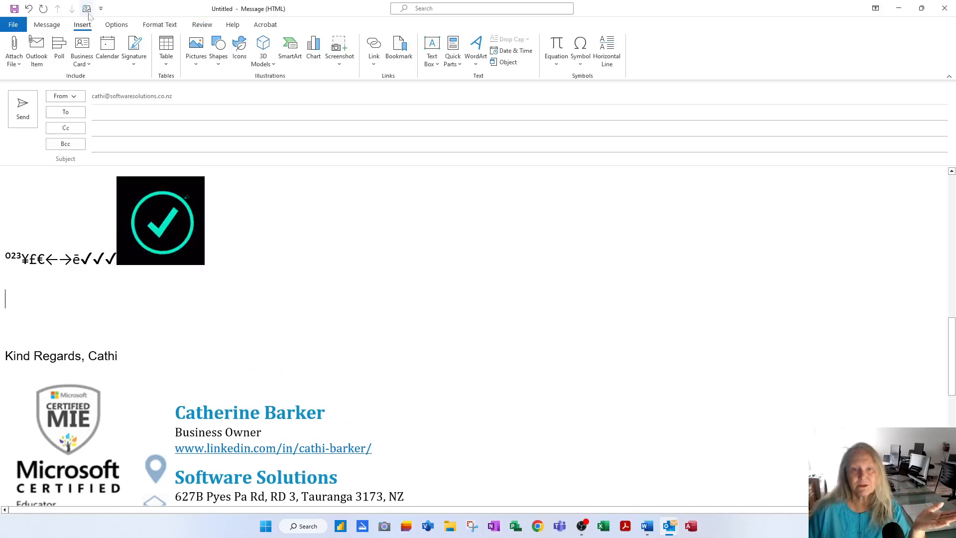
# View Outlook's list of quick-access symbols and close it without inserting anything.
pyautogui.click(580, 52)
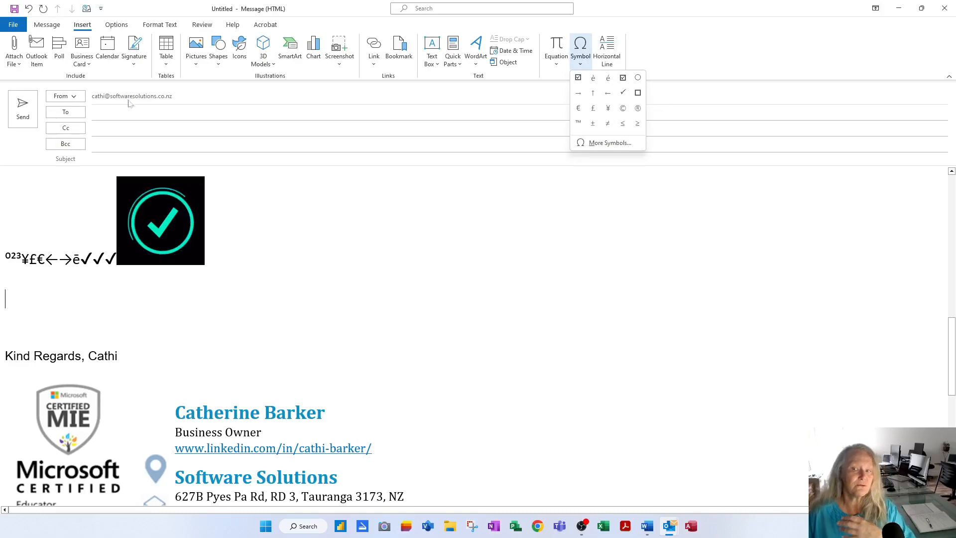
pyautogui.click(81, 26)
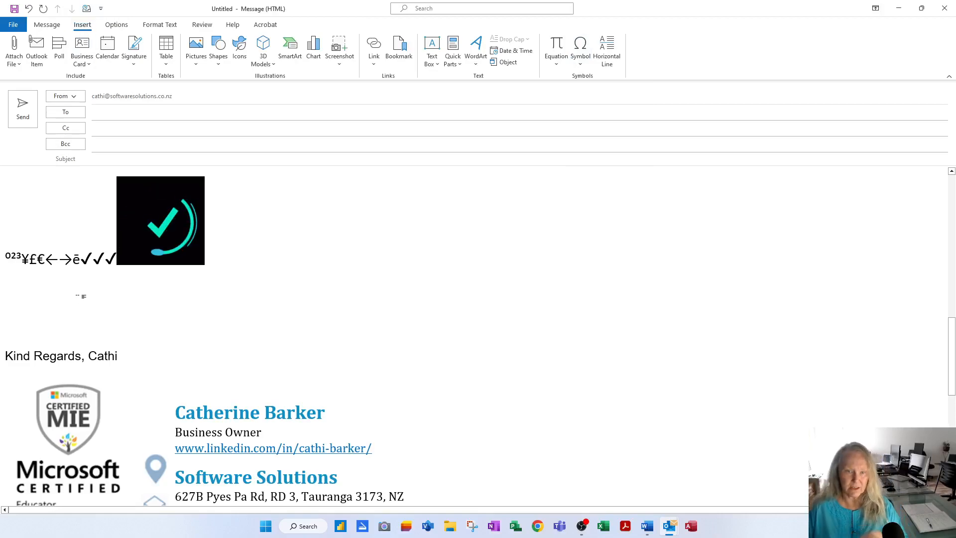
# Reopen the Windows emoji panel, examine its clipboard history and recent symbols, and close the panel.
pyautogui.press('super+period')
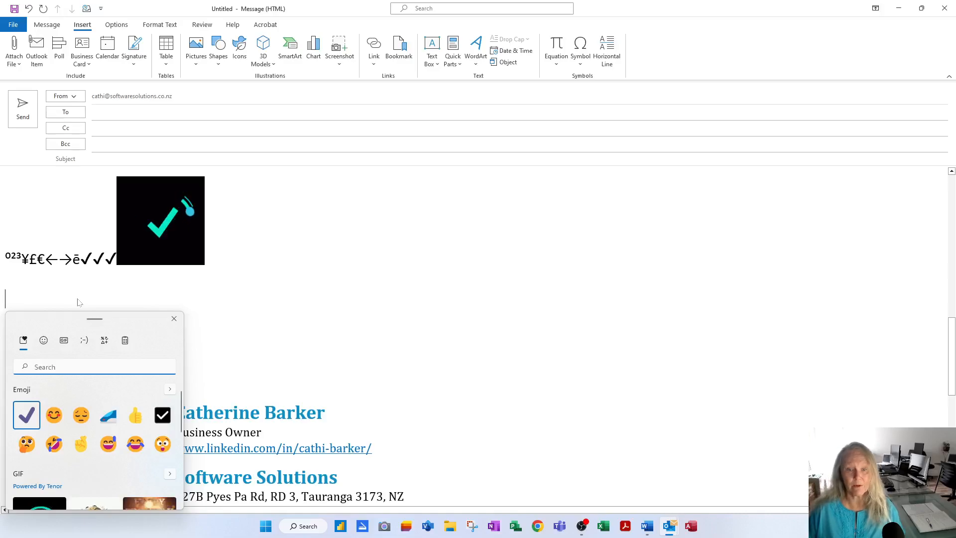
pyautogui.click(124, 341)
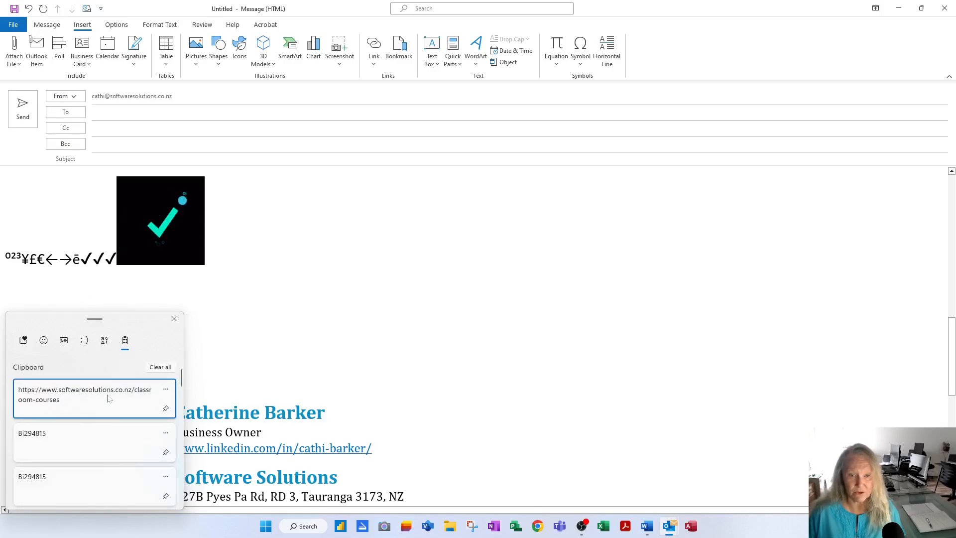
pyautogui.scroll(-4, 138, 426)
pyautogui.scroll(4, 135, 423)
pyautogui.click(104, 340)
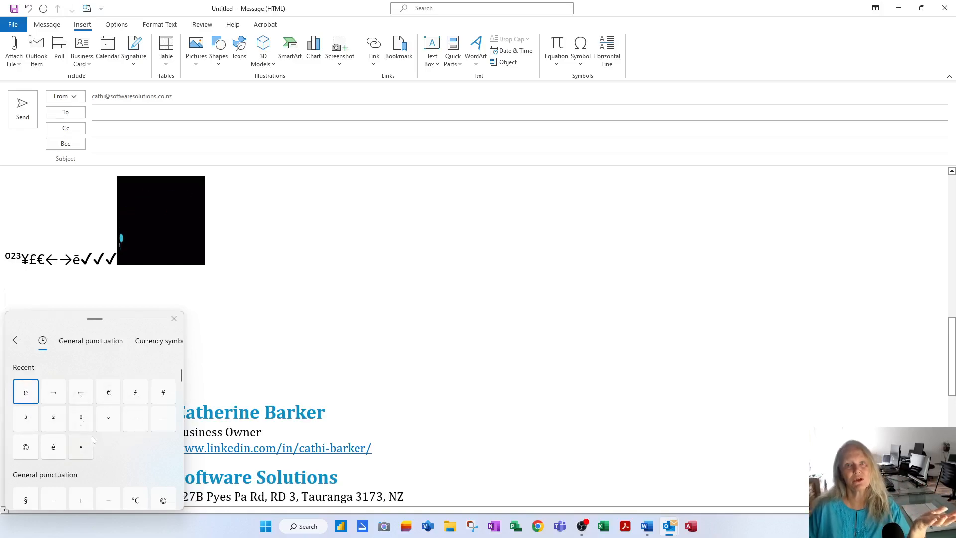
pyautogui.press('Escape')
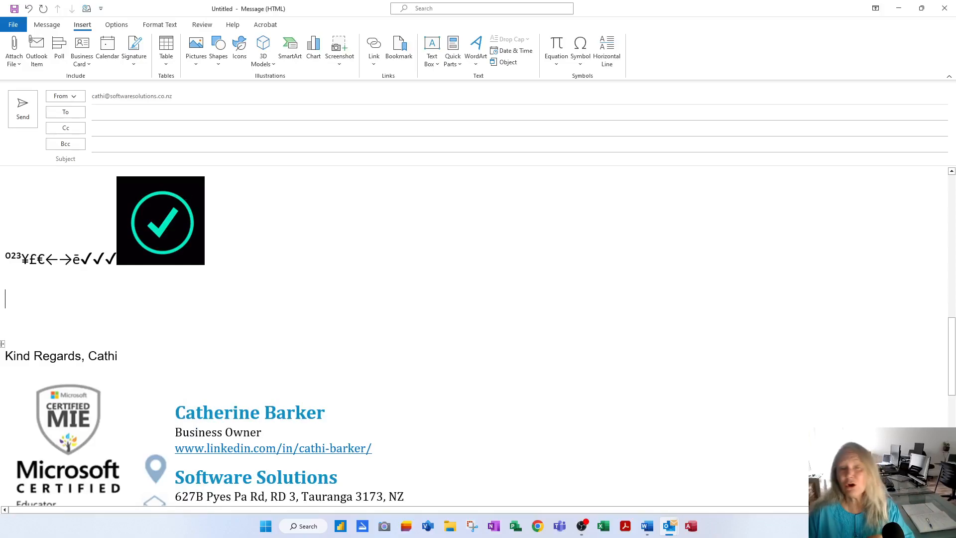